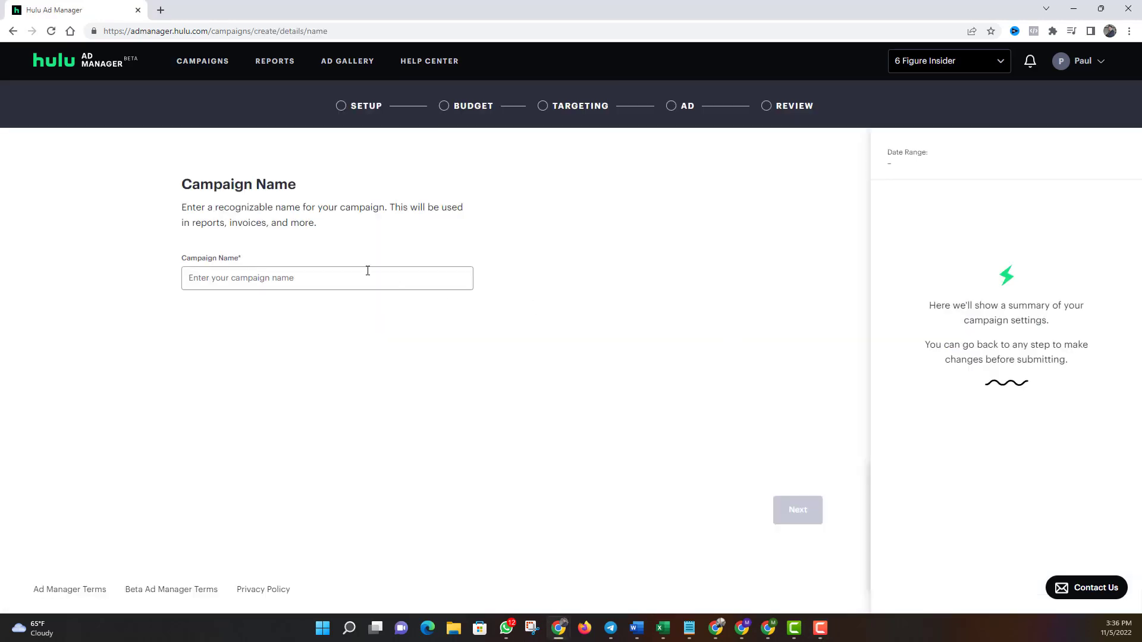
# Step: Name the campaign "6 Figure Insider Marketing Plan" and continue to the campaign date range
pyautogui.click(369, 270)
pyautogui.write('6 Fi')
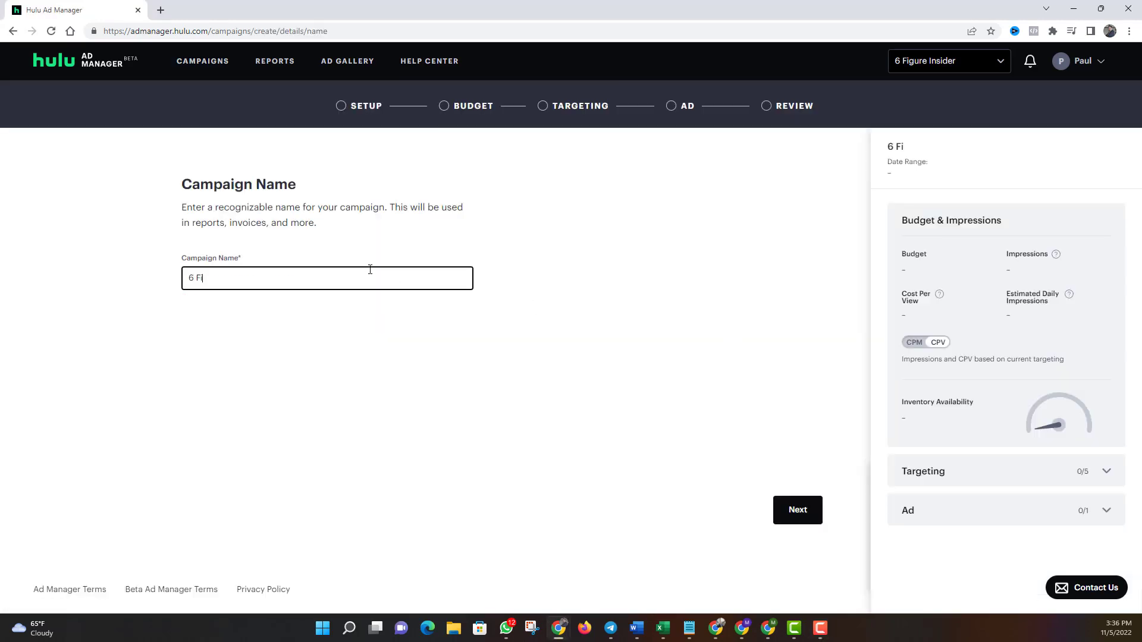
pyautogui.write('gure Insider Marketing Plan')
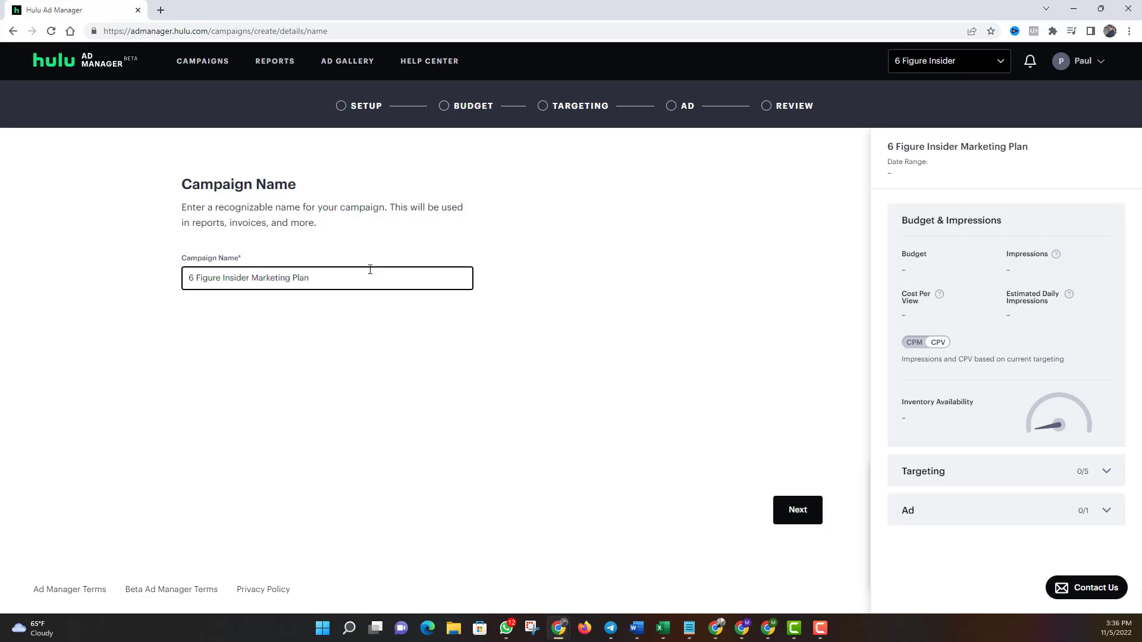
pyautogui.click(291, 312)
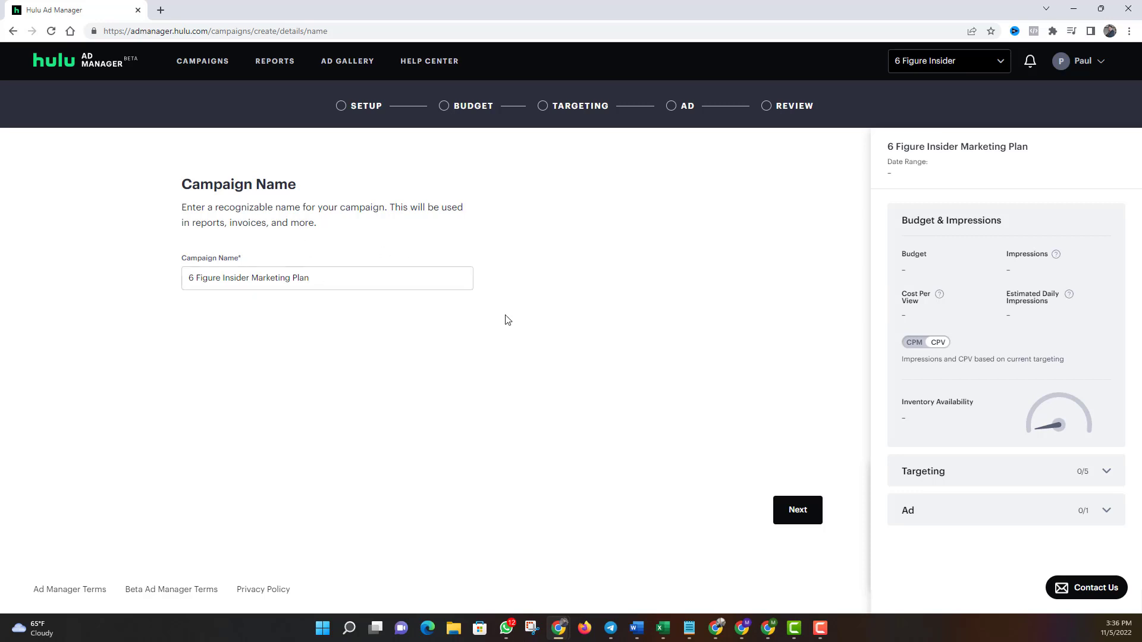
pyautogui.click(786, 509)
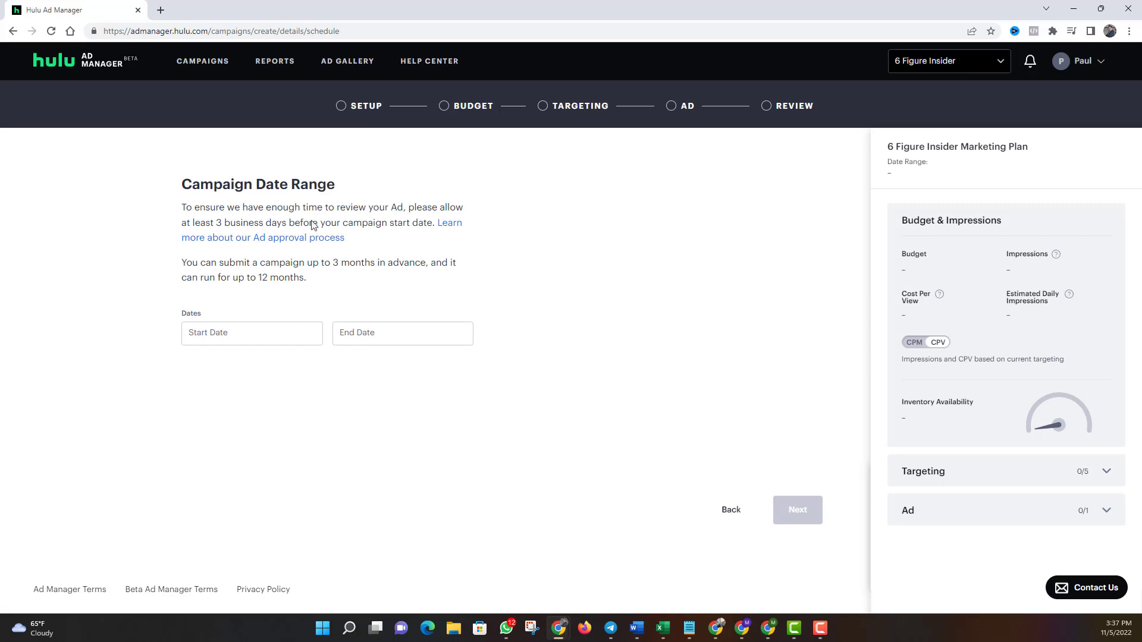
# Step: Set the campaign's start date to November 8, 2022
pyautogui.click(269, 329)
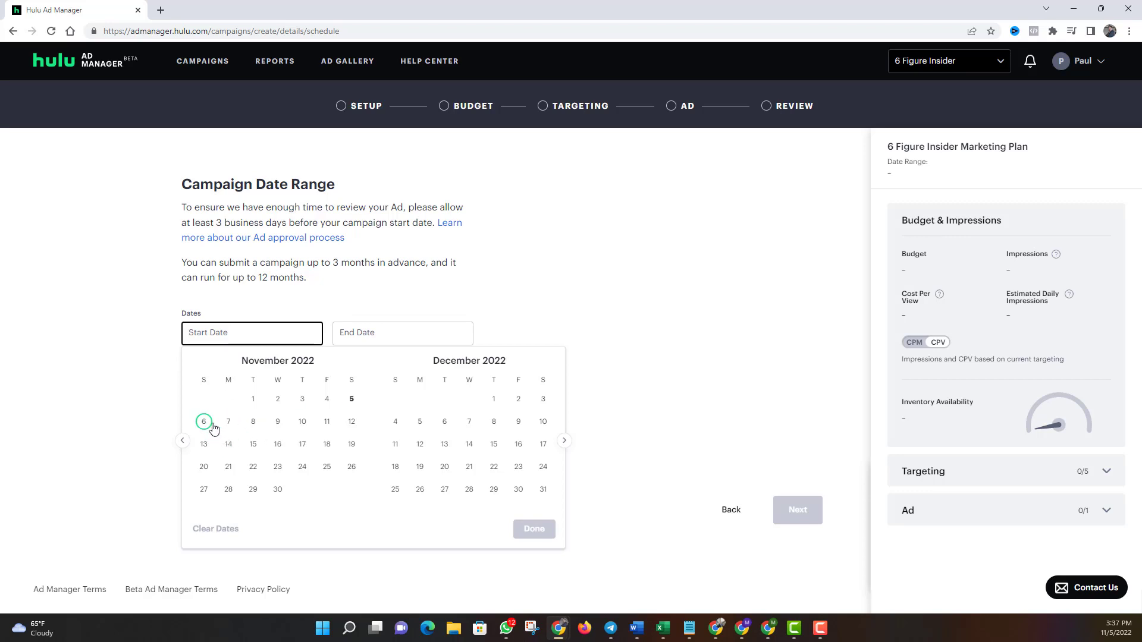
pyautogui.click(252, 425)
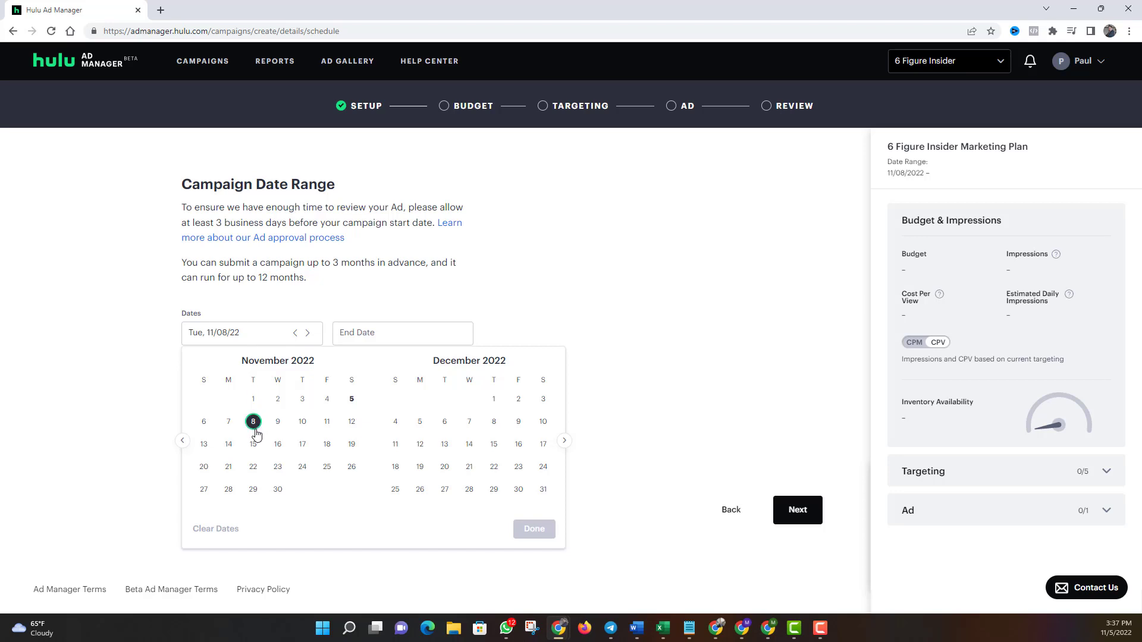
pyautogui.click(270, 296)
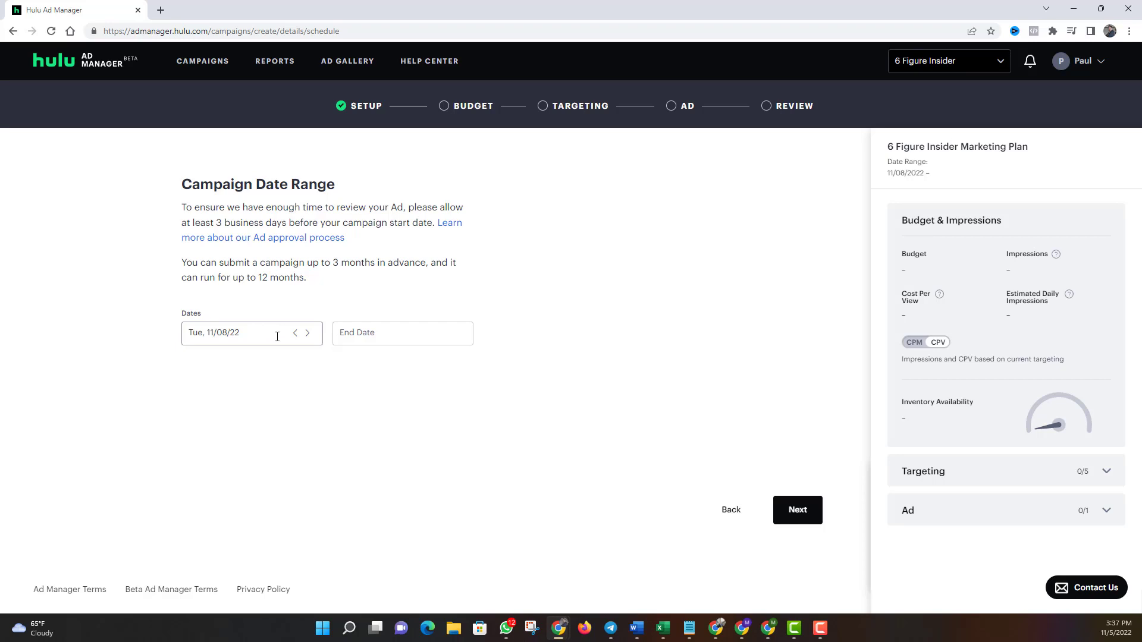
# Step: Change the campaign's start date to November 9, 2022, and try to continue without an end date
pyautogui.click(277, 337)
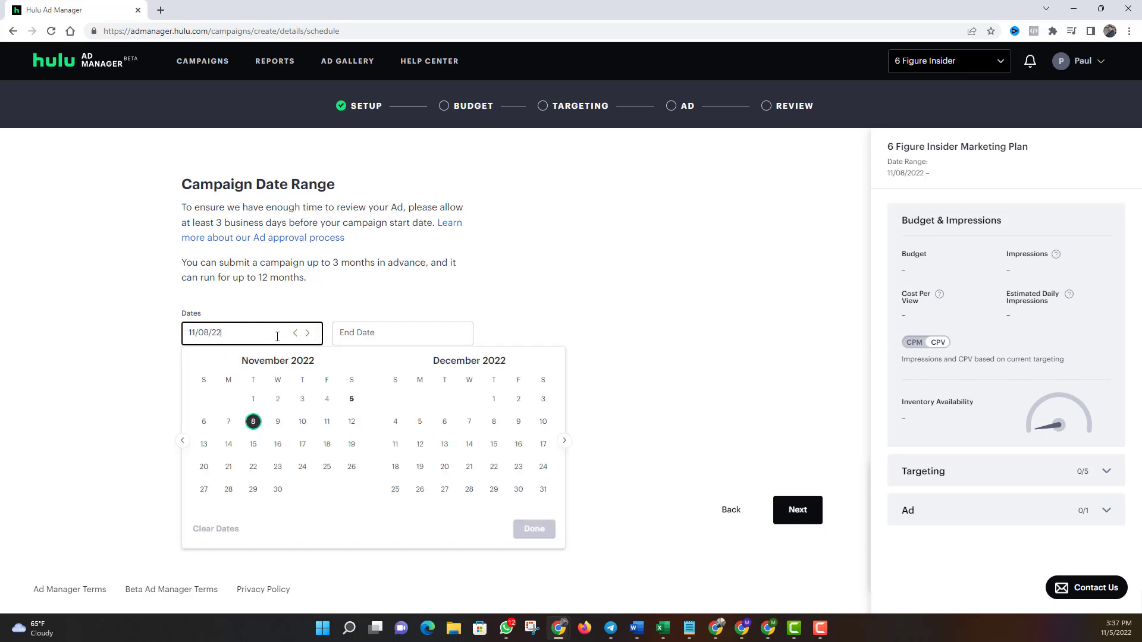
pyautogui.click(277, 423)
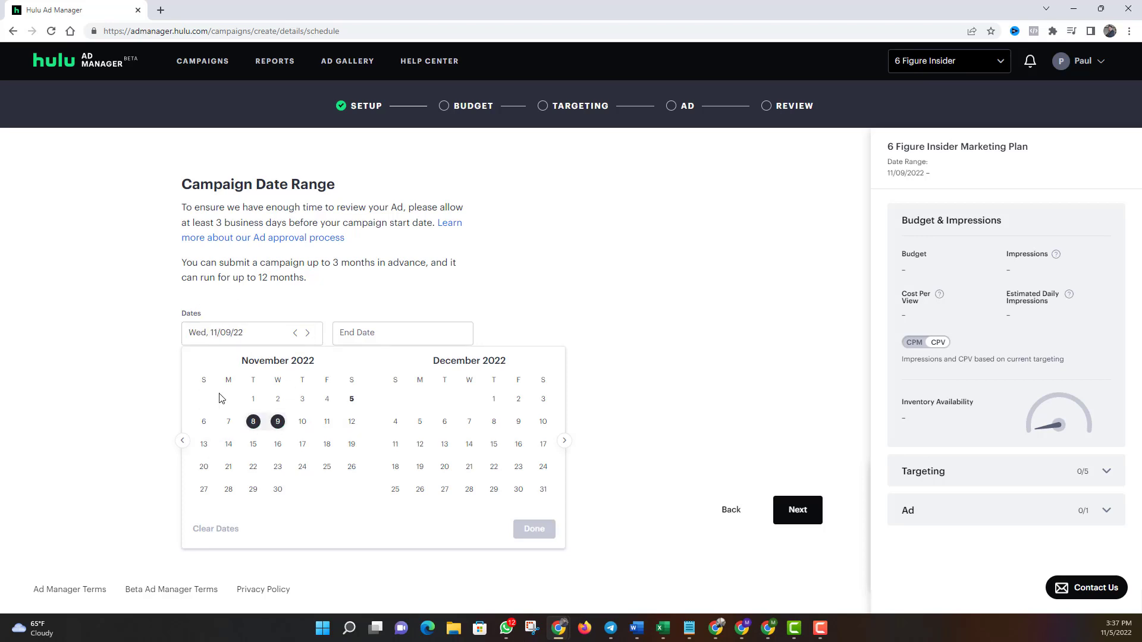
pyautogui.click(294, 304)
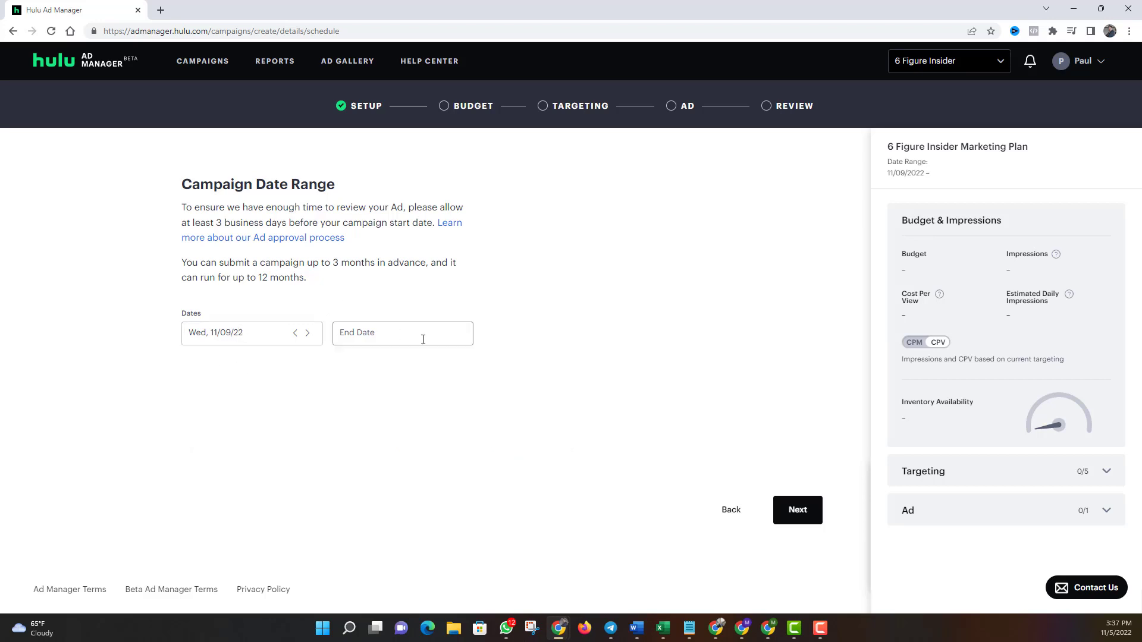
pyautogui.click(797, 509)
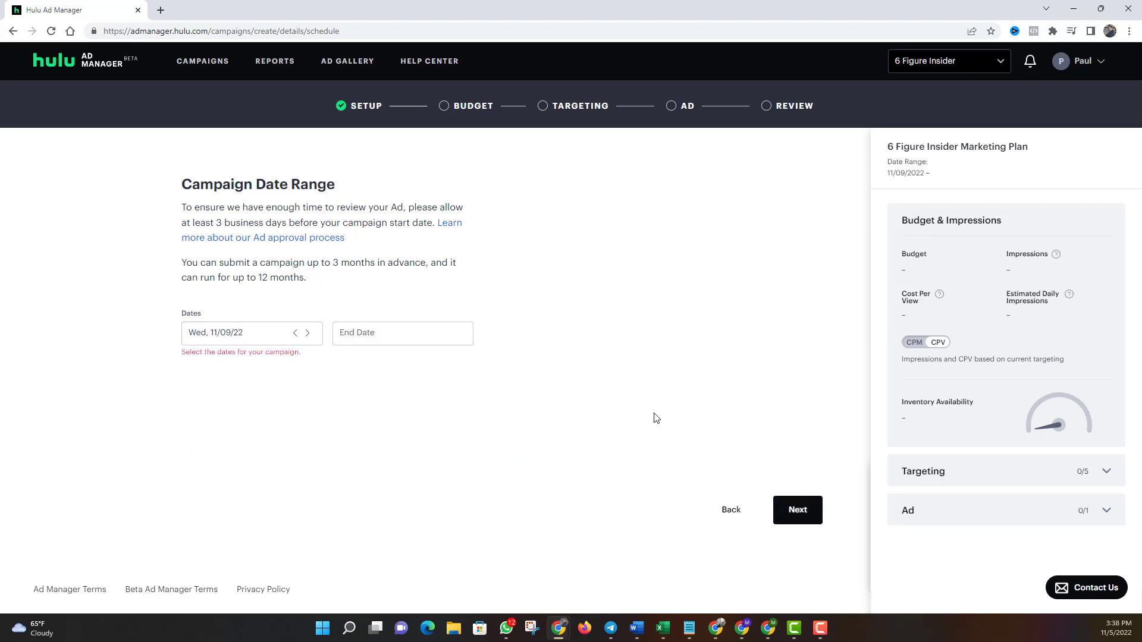
# Step: Set the campaign's end date to November 23, 2022, and continue to the campaign budget
pyautogui.click(386, 344)
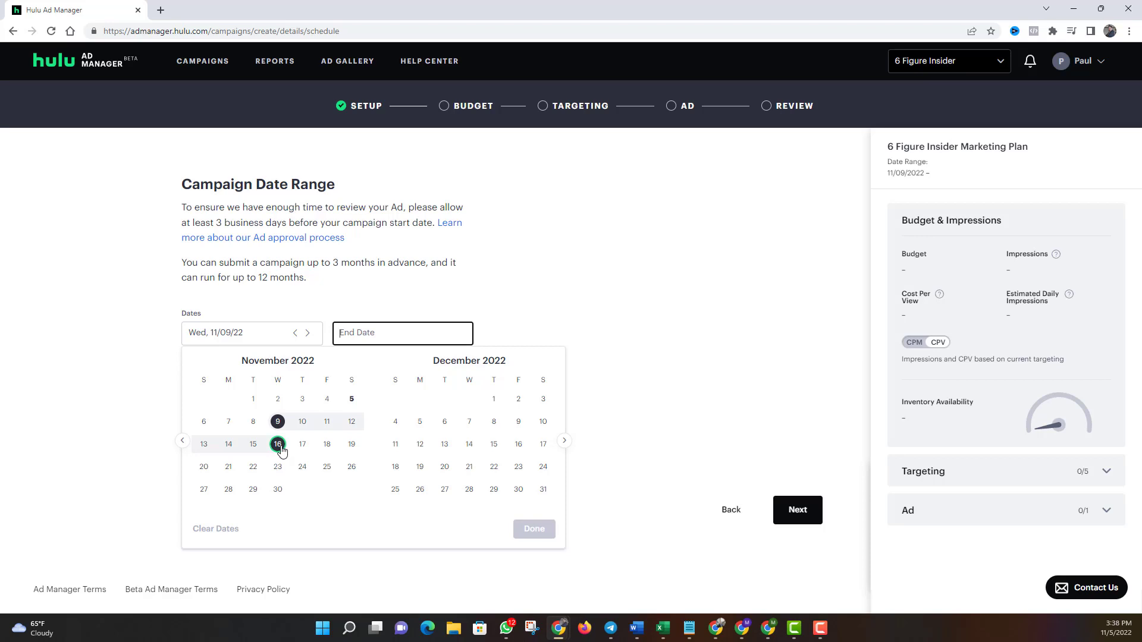
pyautogui.click(278, 467)
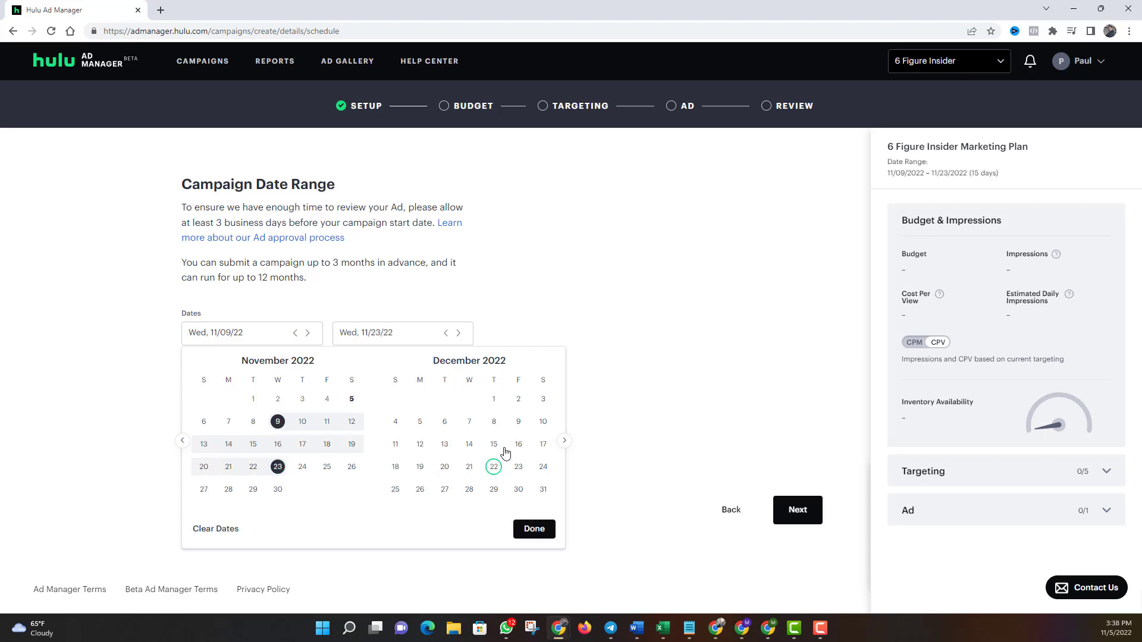
pyautogui.click(523, 531)
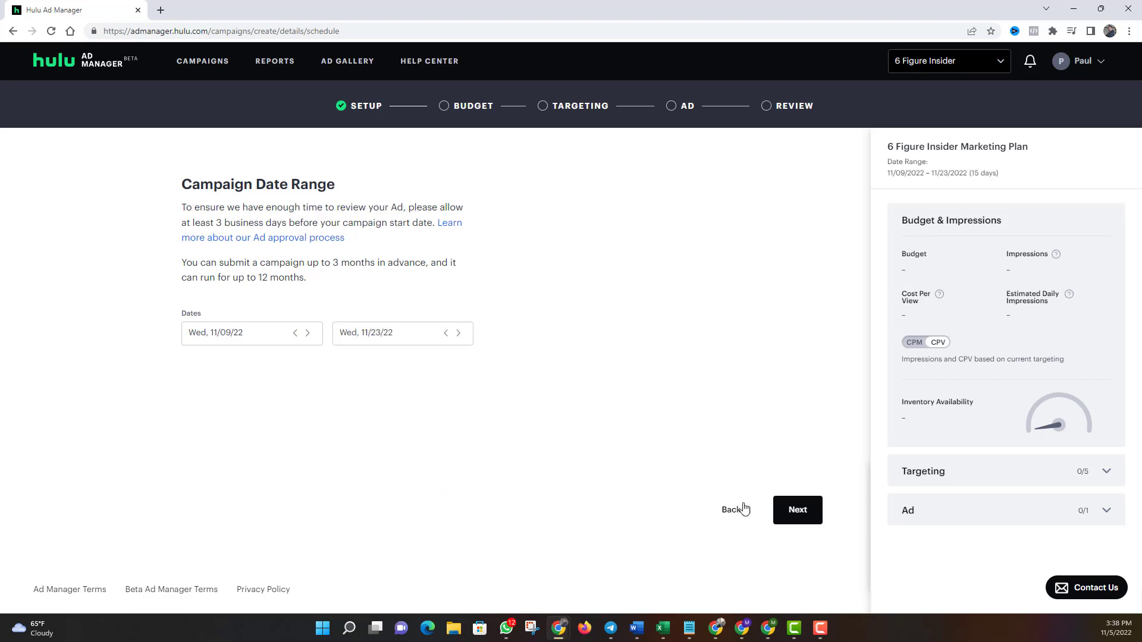
pyautogui.click(796, 512)
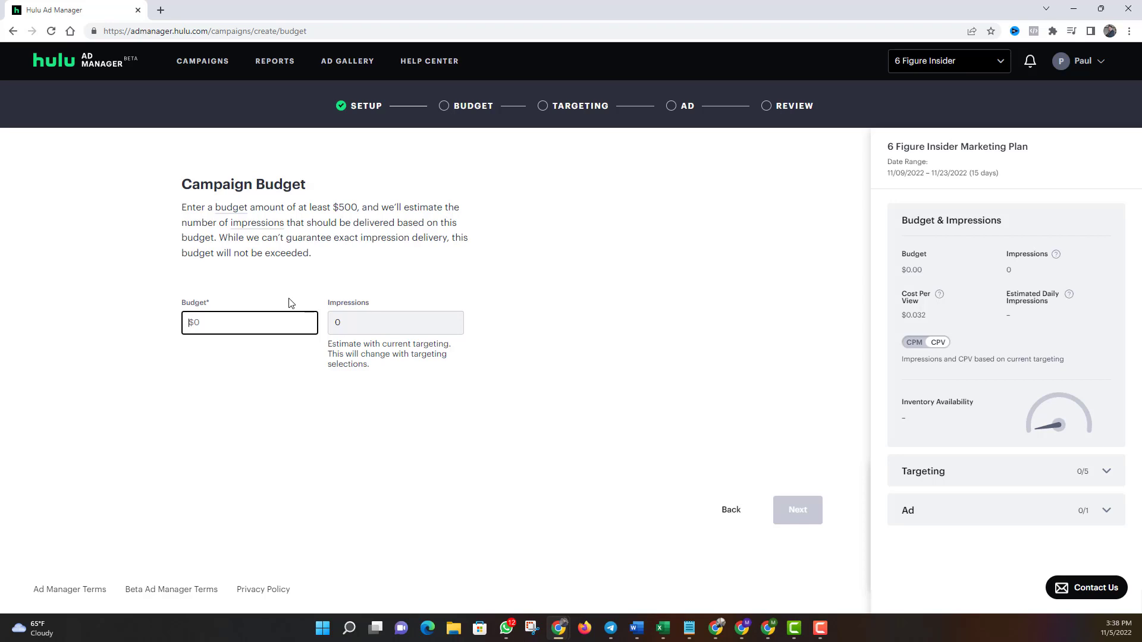
# Step: Set the campaign budget to $500 and continue to location targeting
pyautogui.write('500')
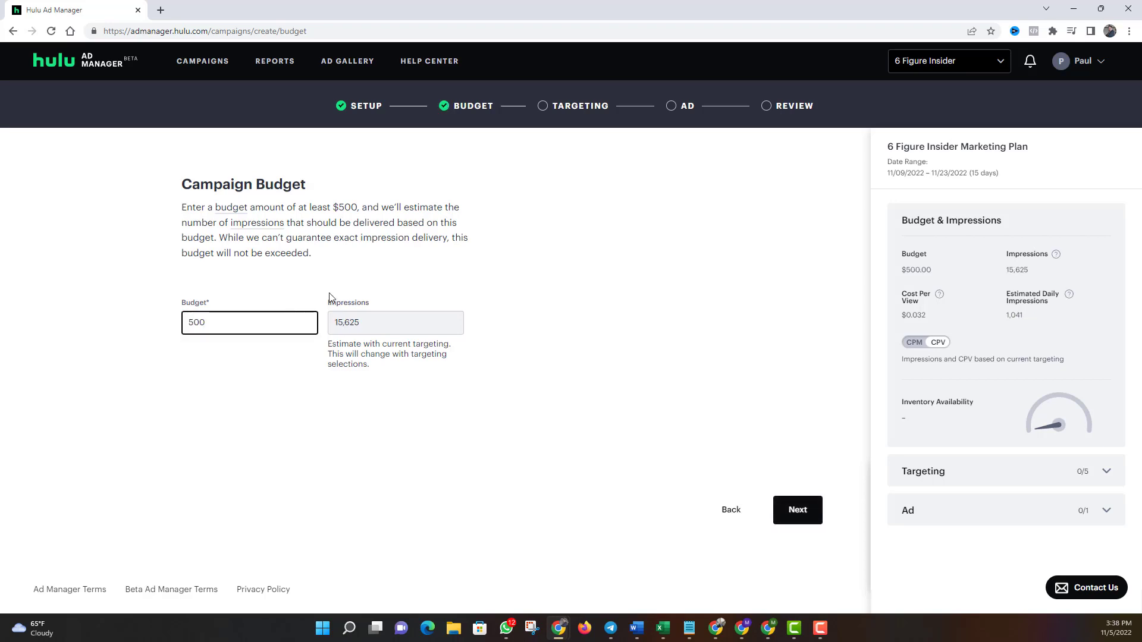
pyautogui.click(329, 293)
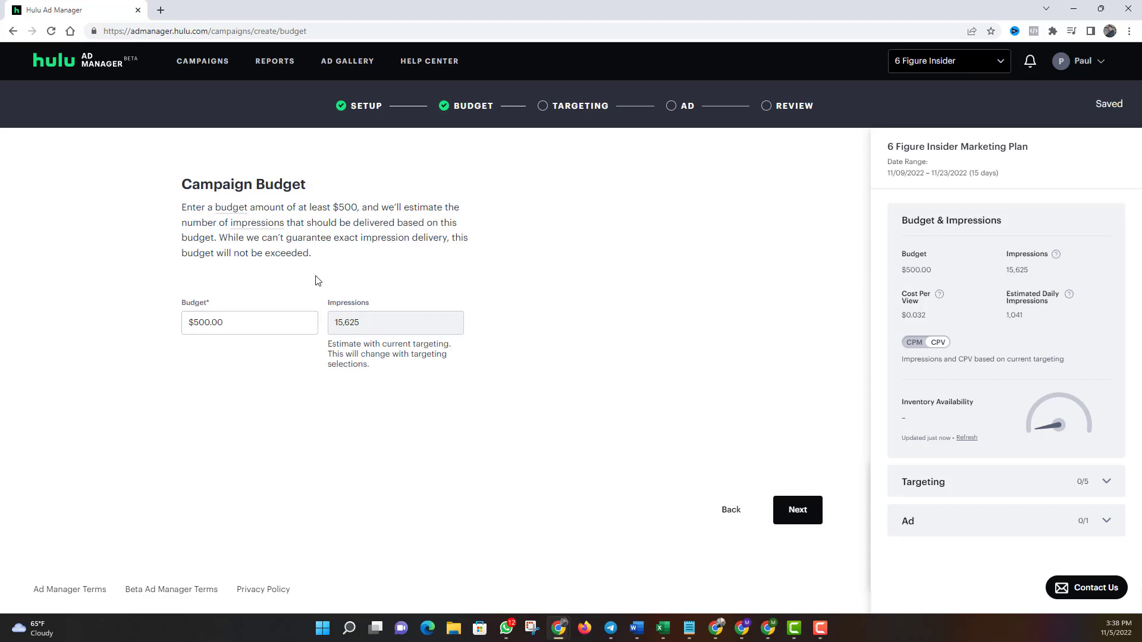
pyautogui.click(799, 510)
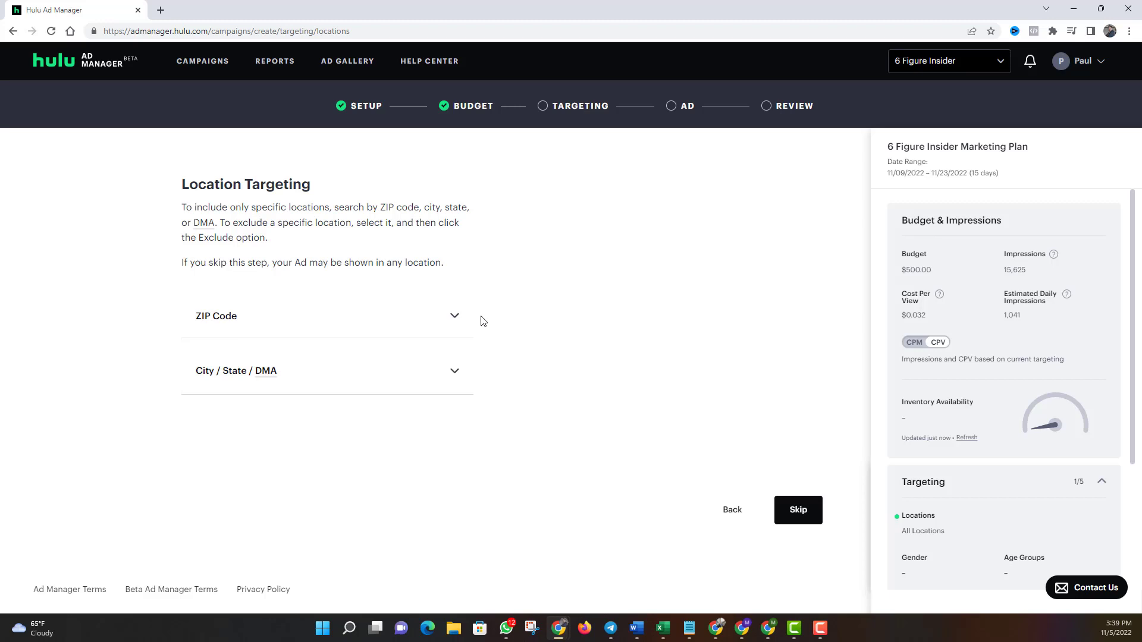
# Step: Search the city, state and DMA locations for "United", then clear the search and collapse that section
pyautogui.click(454, 373)
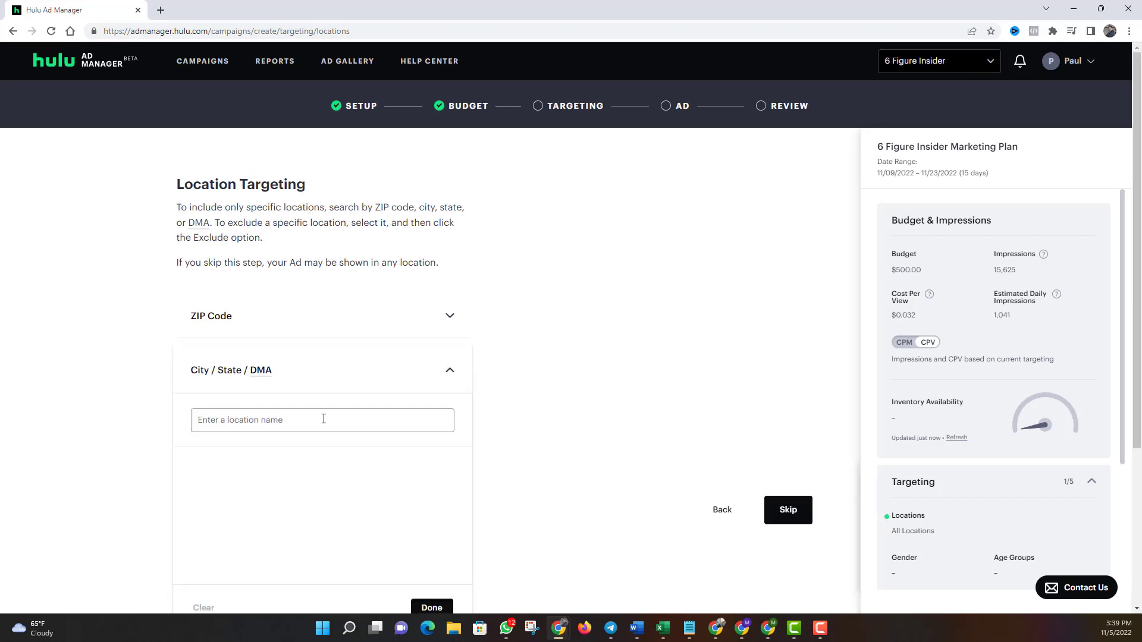
pyautogui.scroll(-3, 352, 411)
pyautogui.scroll(3, 352, 364)
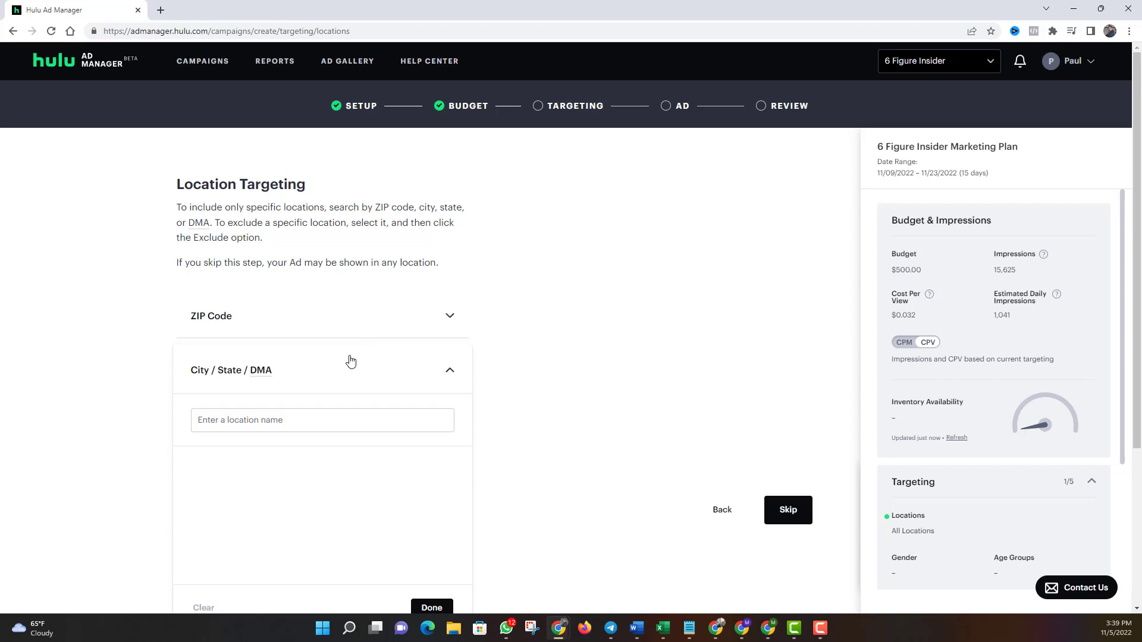
pyautogui.click(293, 426)
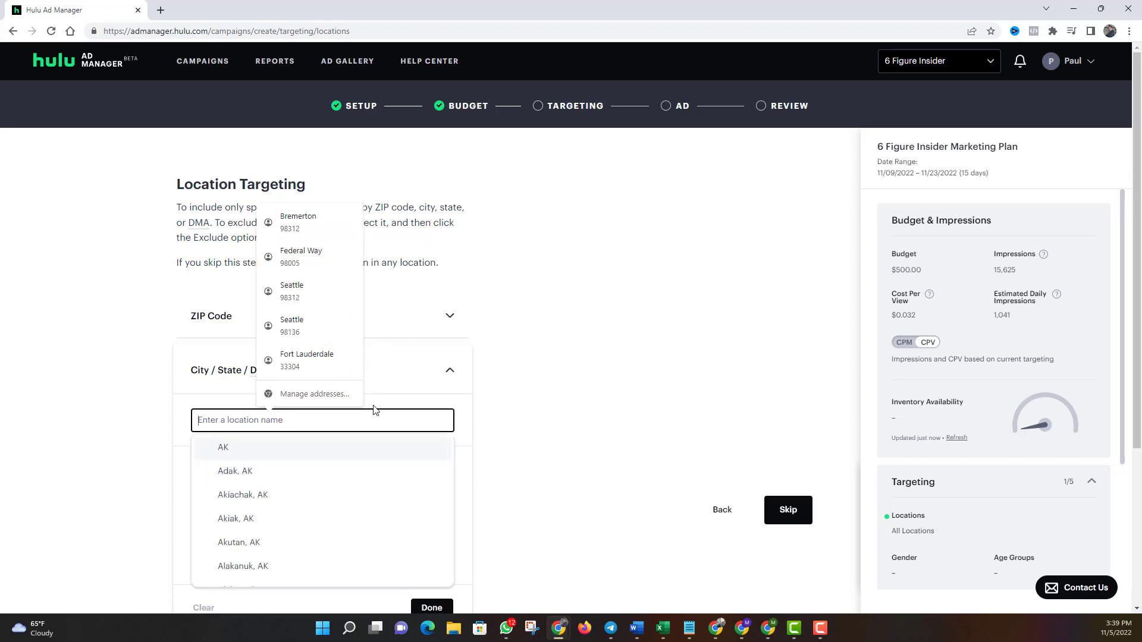
pyautogui.write('Unite')
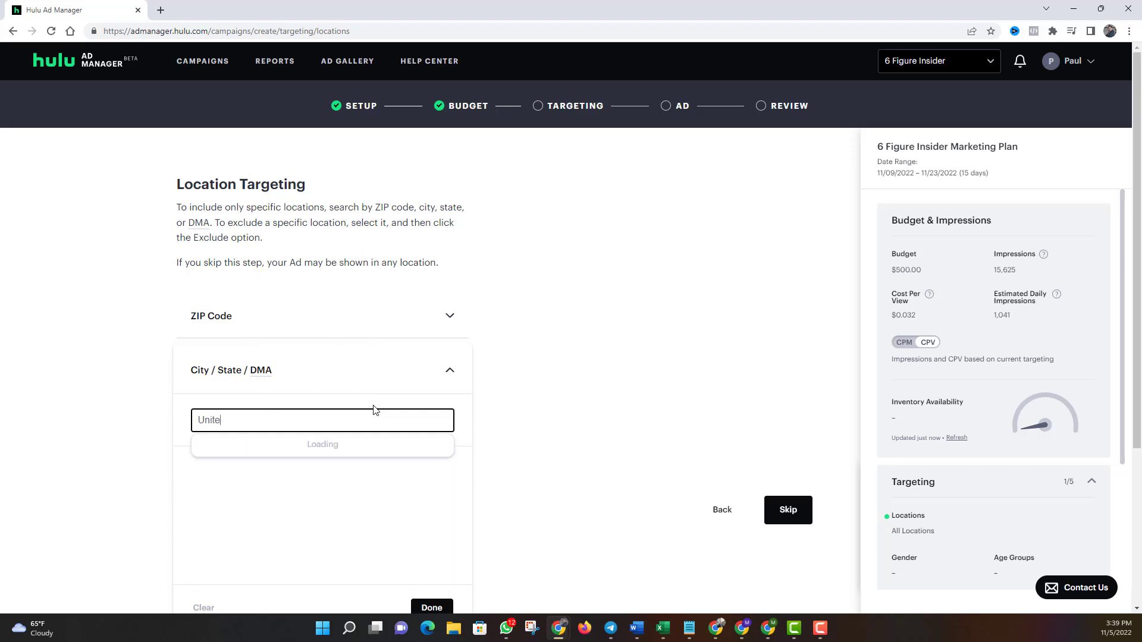
pyautogui.write('d')
pyautogui.press('BackSpace')
pyautogui.press('BackSpace')
pyautogui.press('BackSpace')
pyautogui.press('BackSpace')
pyautogui.press('BackSpace')
pyautogui.press('BackSpace')
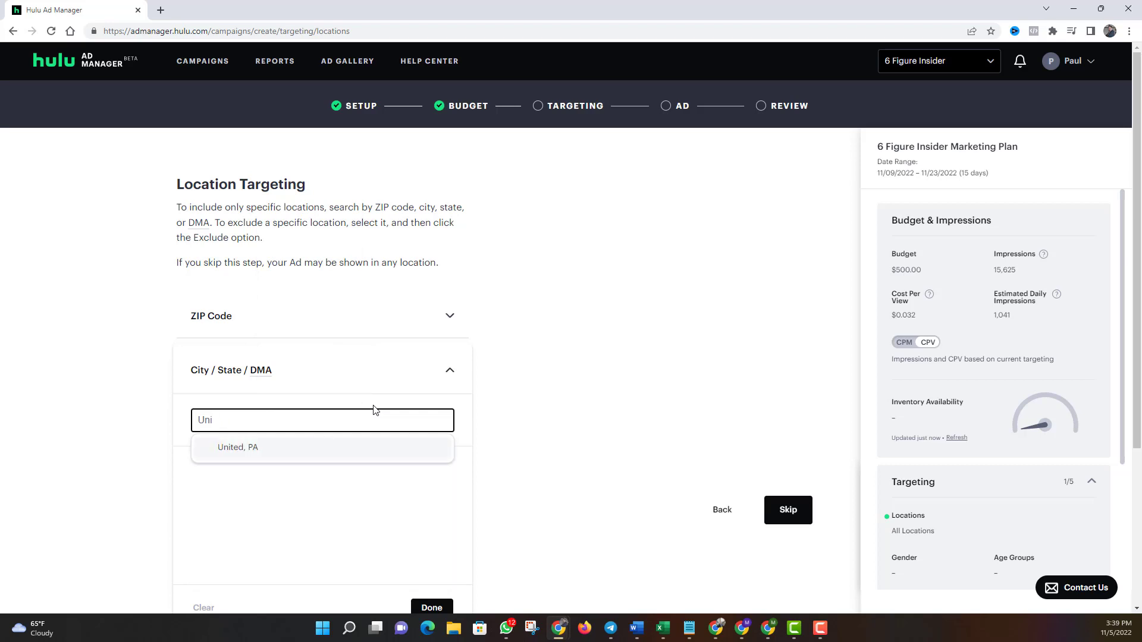
pyautogui.click(451, 369)
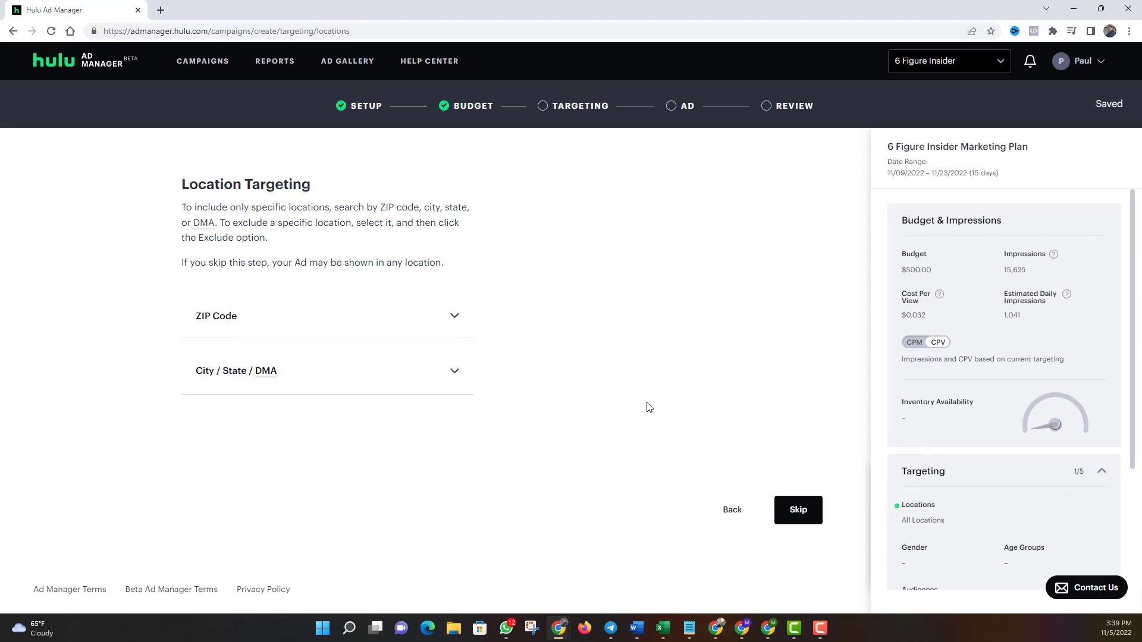
# Step: Skip location targeting, exclude the 18–24 age group, and continue to audience targeting
pyautogui.click(799, 508)
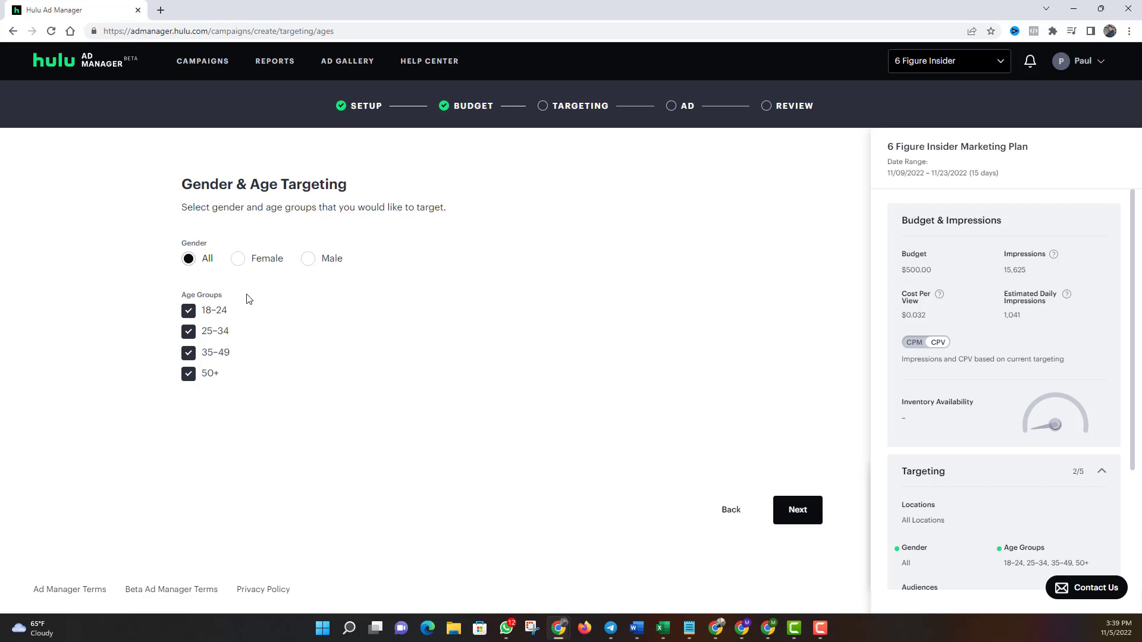
pyautogui.click(190, 312)
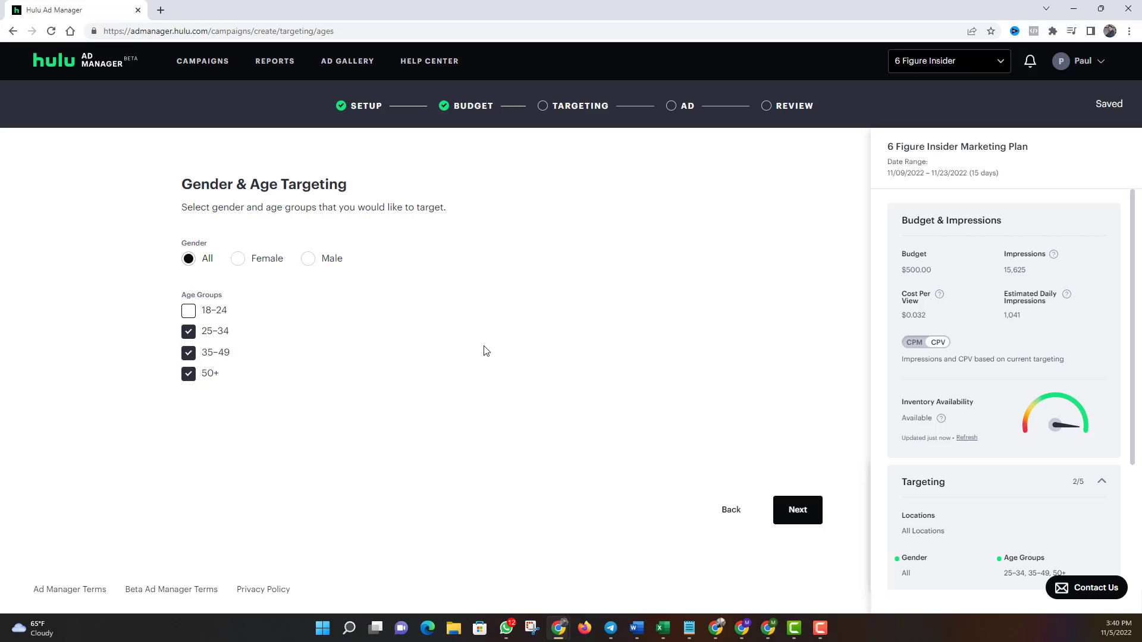
pyautogui.click(799, 510)
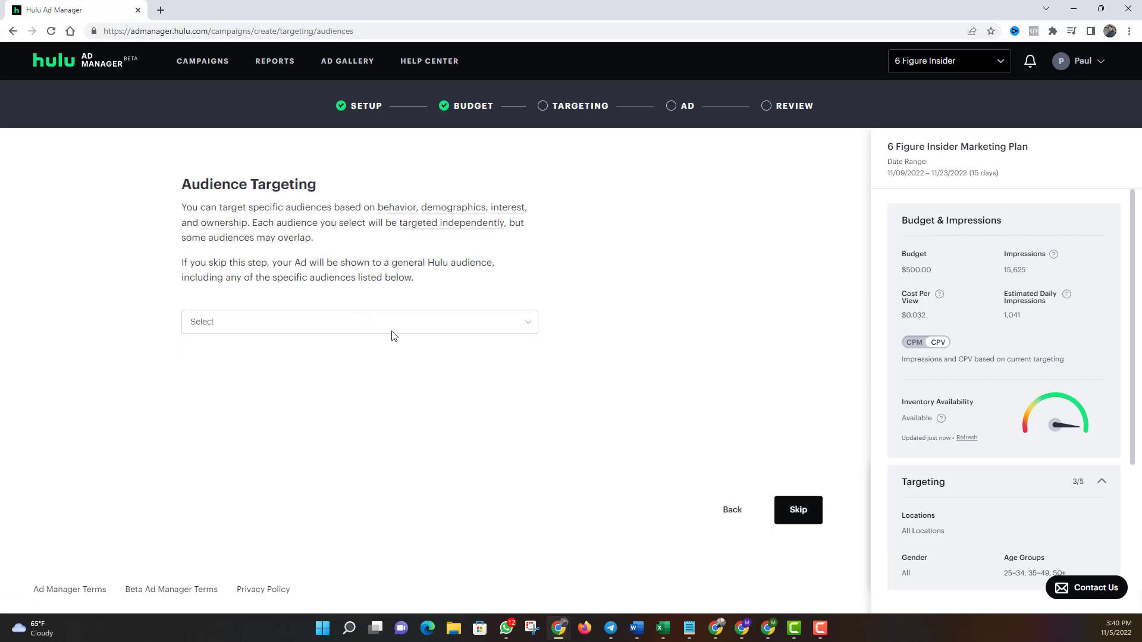
# Step: Add the In-Market behavior audiences Luxury Shoppers and Luxury Vehicles, and dismiss the low daily impressions notice
pyautogui.click(286, 323)
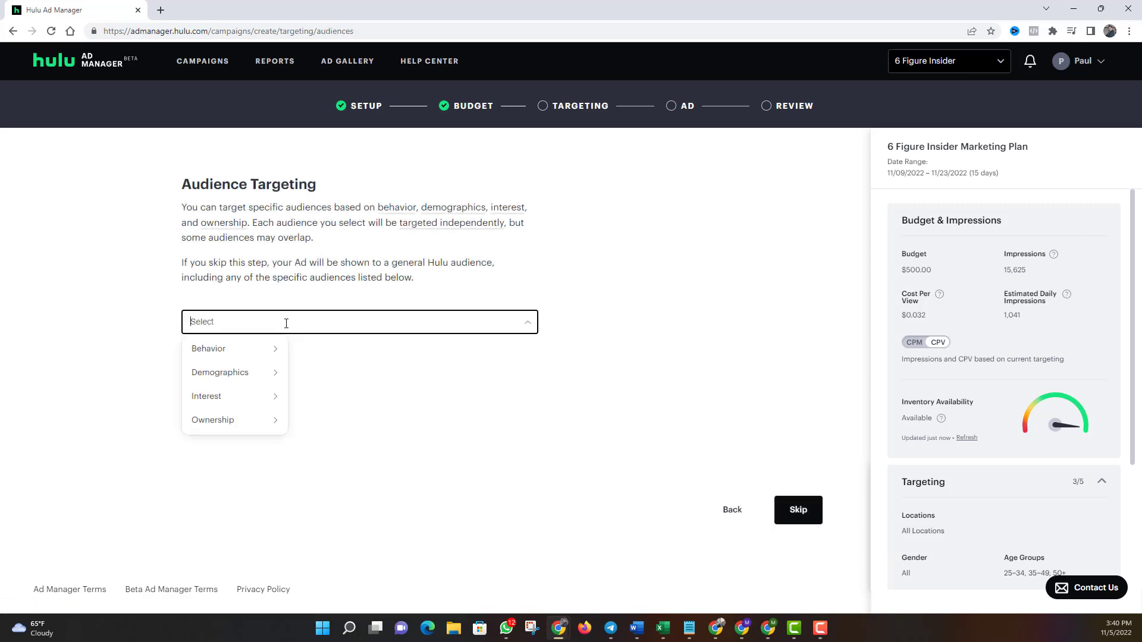
pyautogui.click(455, 284)
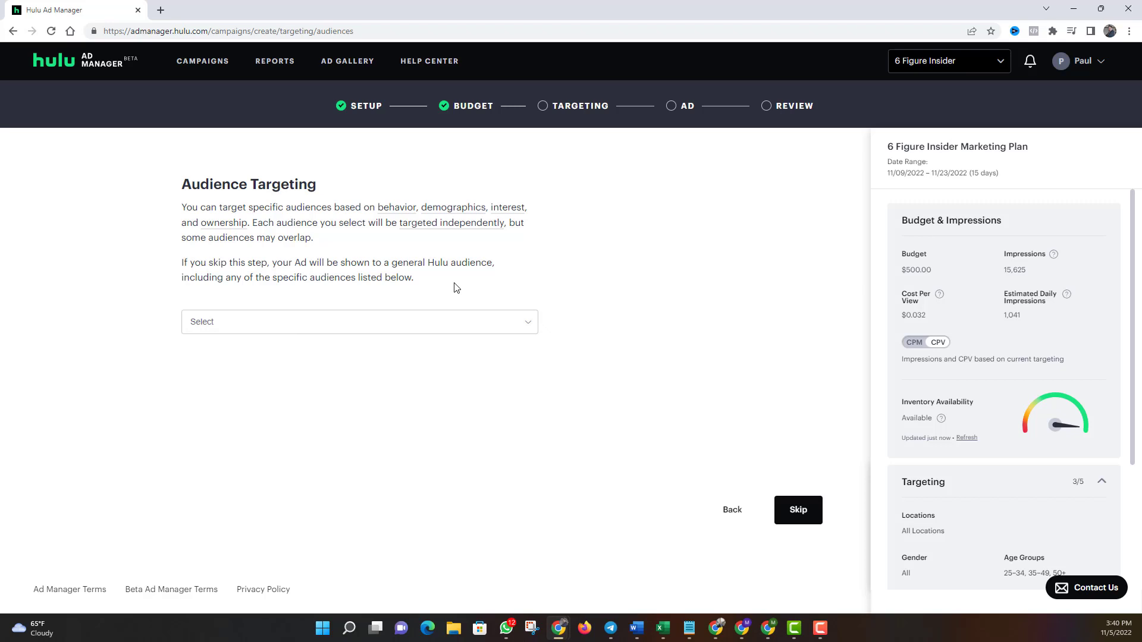
pyautogui.click(411, 325)
pyautogui.moveTo(263, 354)
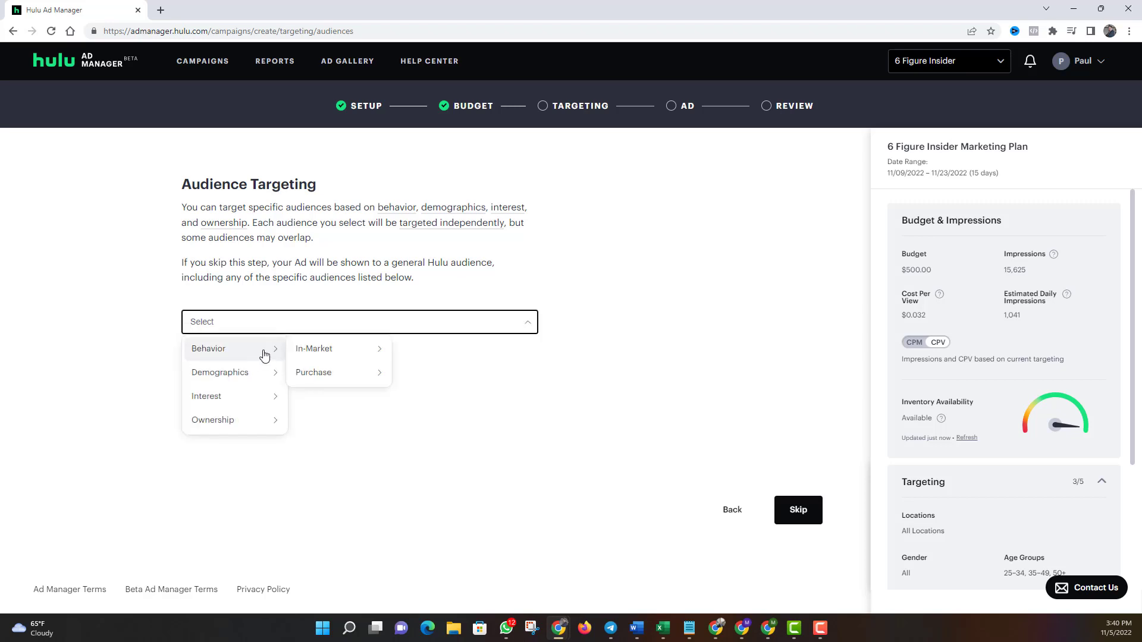
pyautogui.moveTo(327, 353)
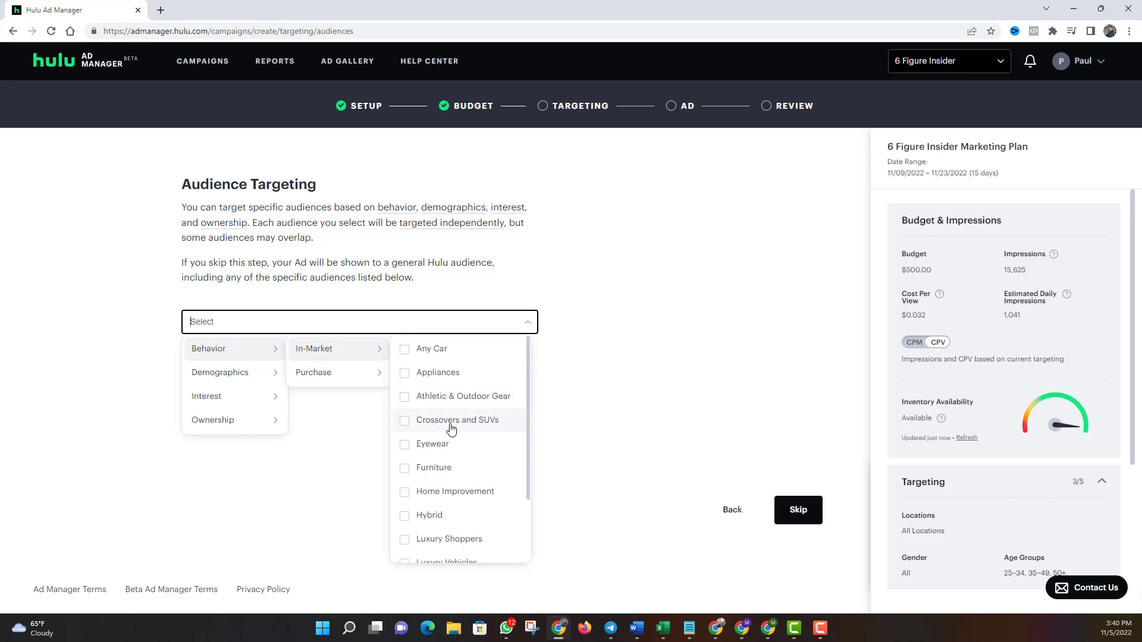
pyautogui.scroll(-3, 450, 463)
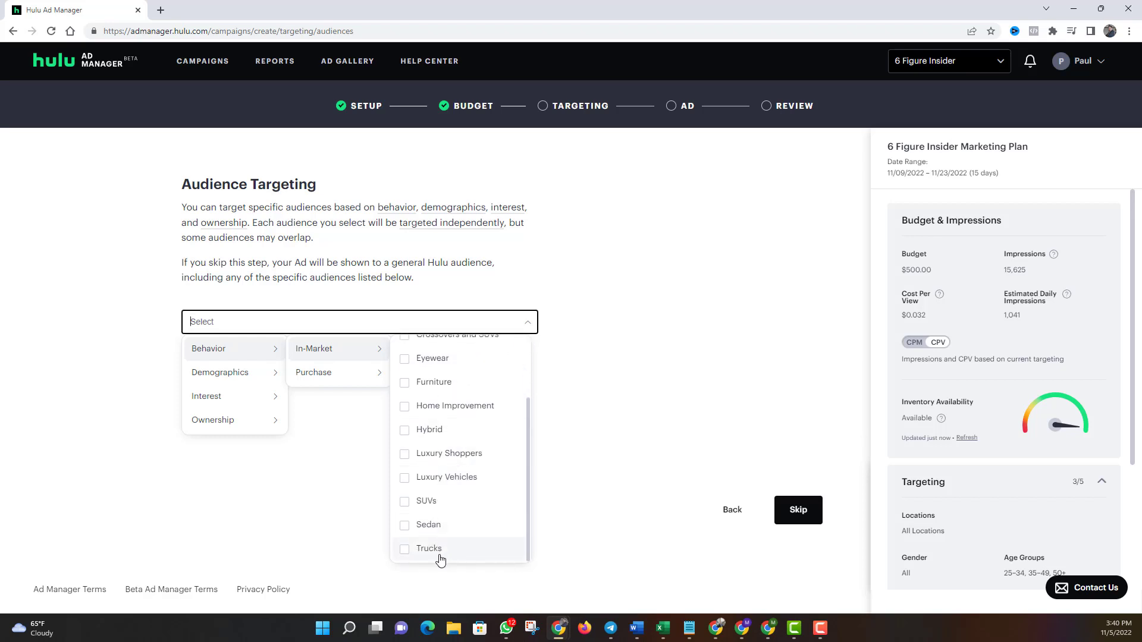
pyautogui.click(405, 455)
pyautogui.click(405, 477)
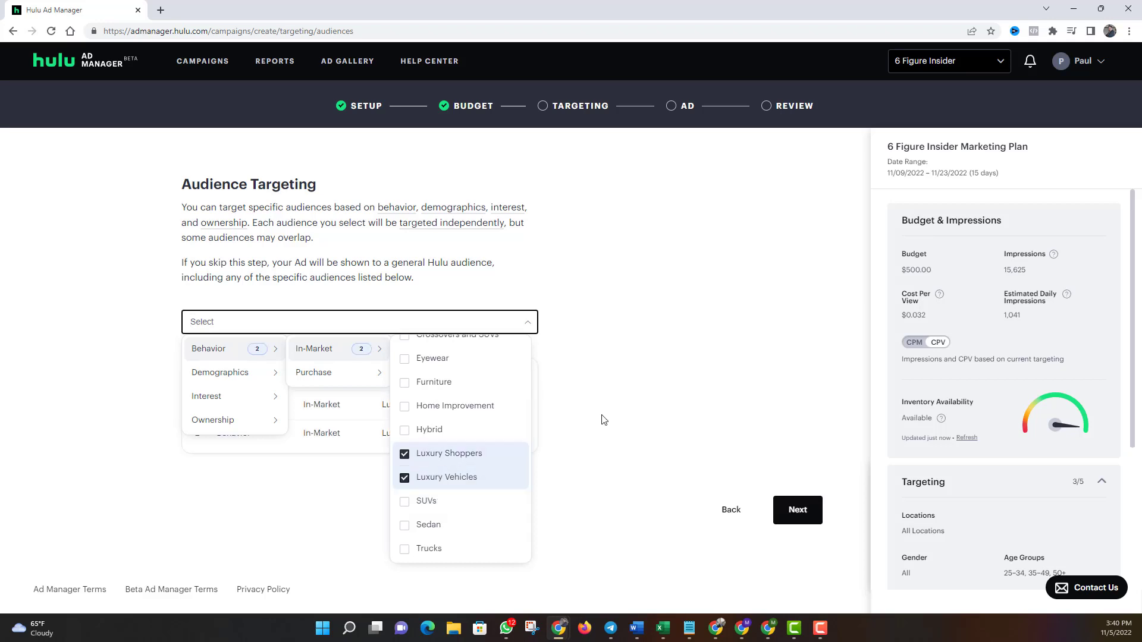
pyautogui.click(608, 409)
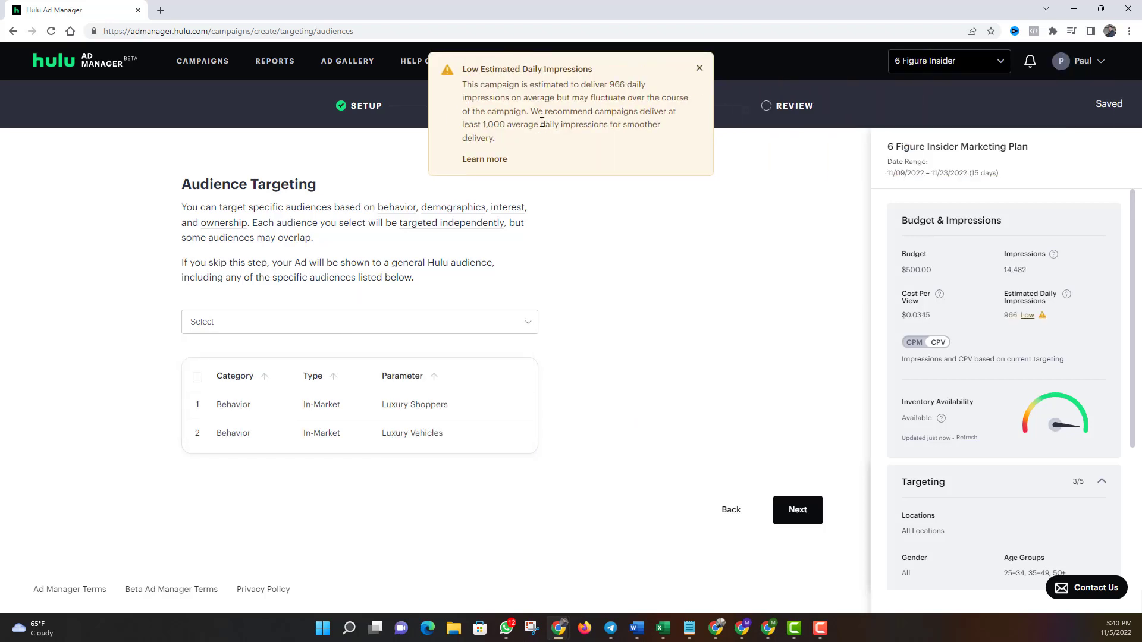
pyautogui.click(700, 68)
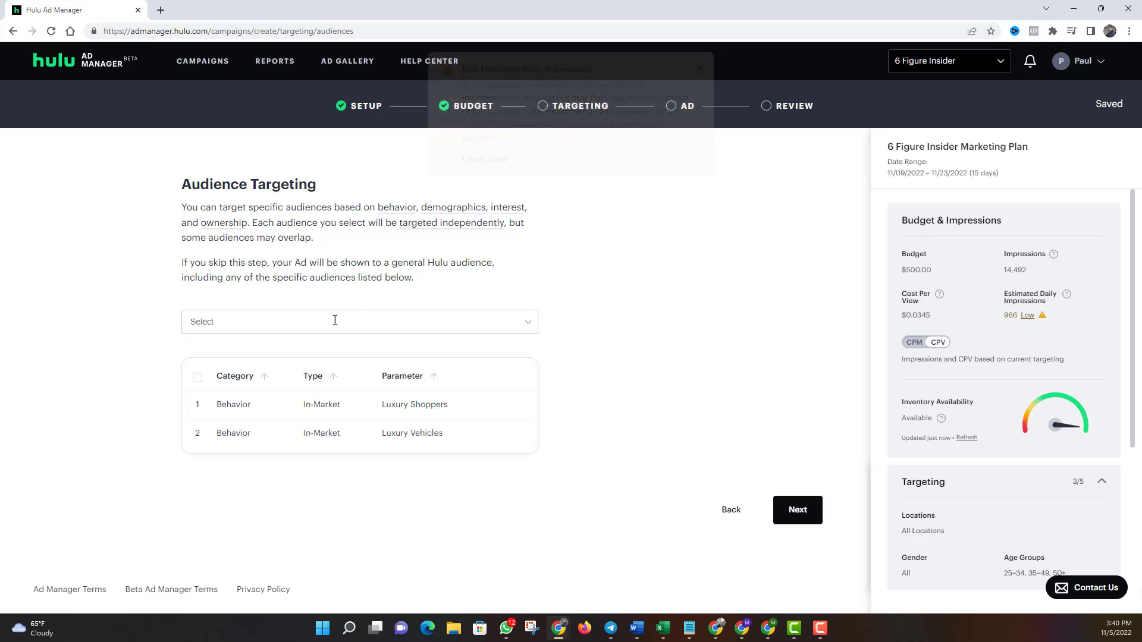
# Step: Examine the Purchase audiences offered in the Behavior category, then close the audience list without selecting any
pyautogui.click(246, 322)
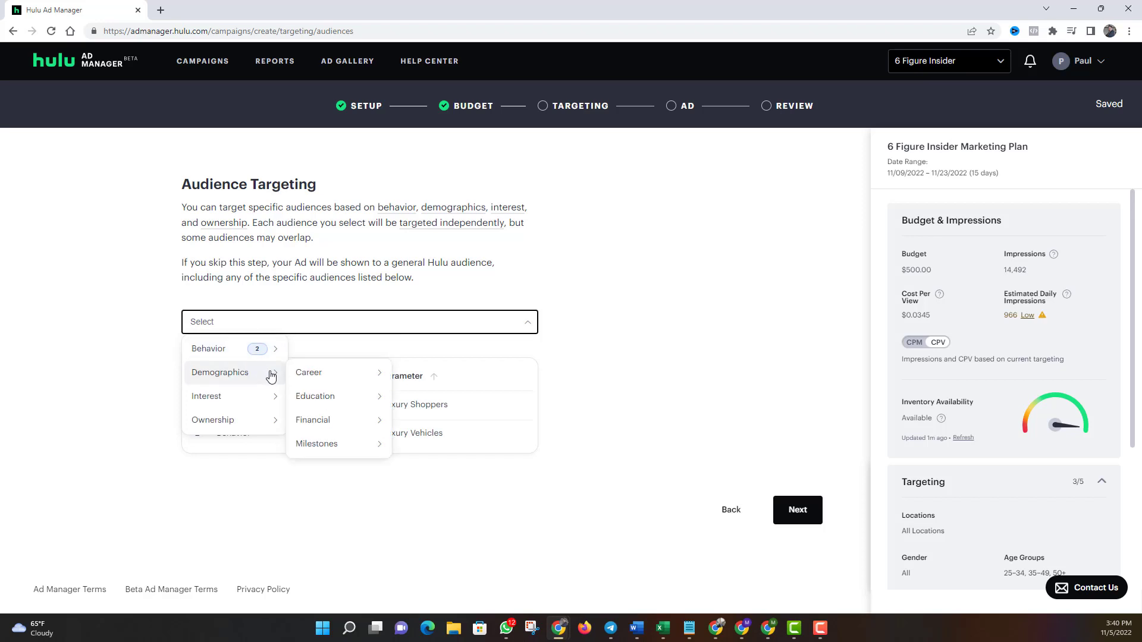
pyautogui.moveTo(384, 379)
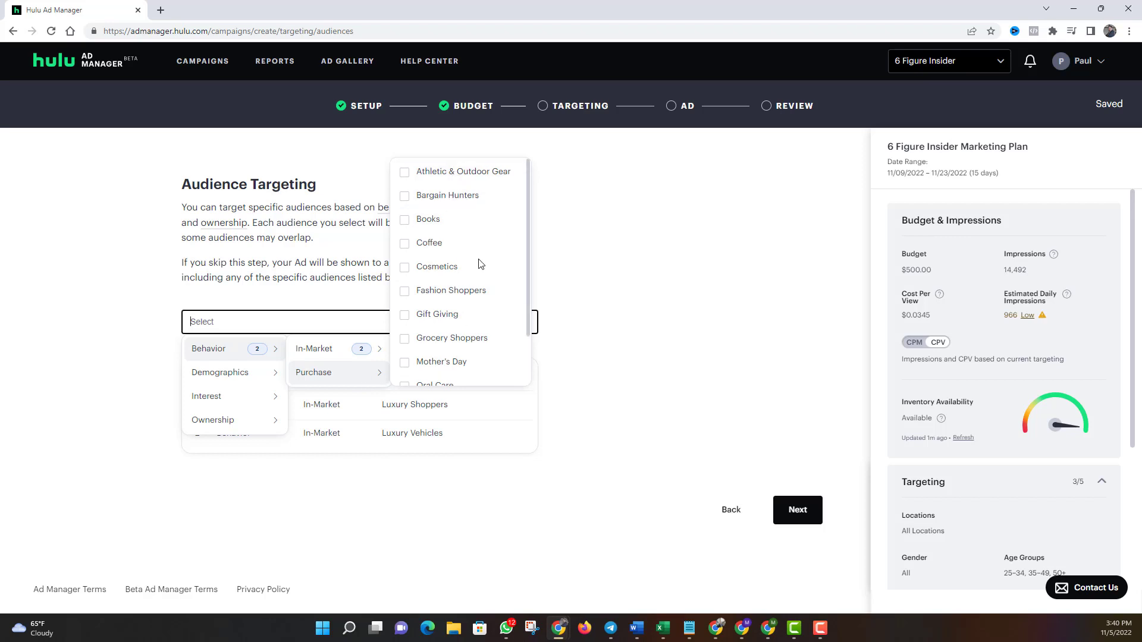
pyautogui.scroll(-1, 477, 263)
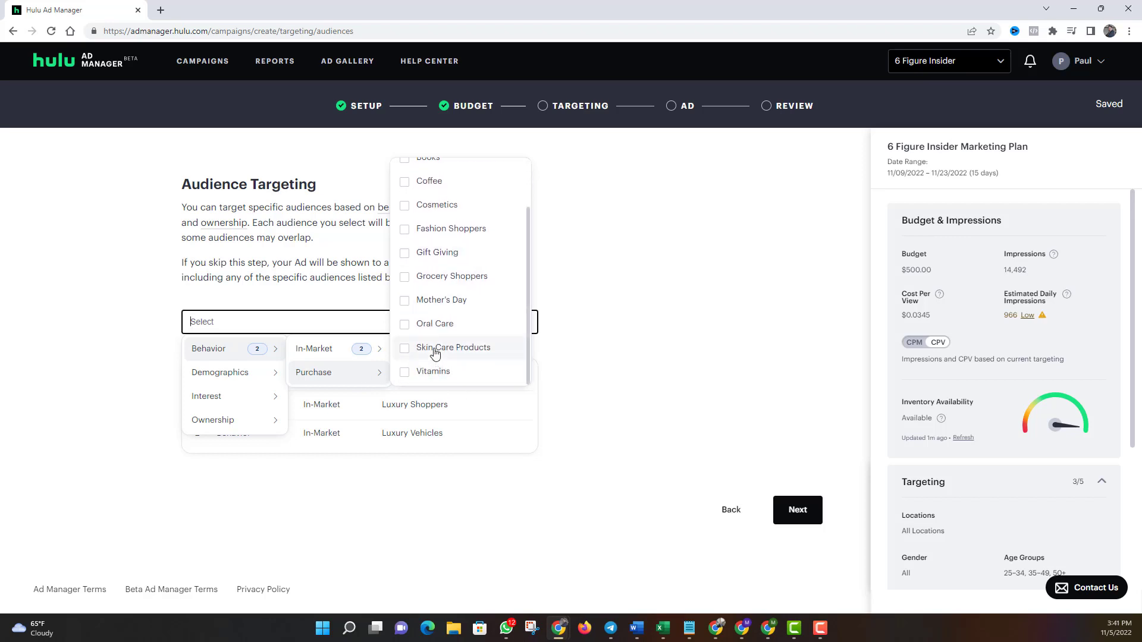
pyautogui.scroll(1, 443, 347)
pyautogui.scroll(-1, 431, 310)
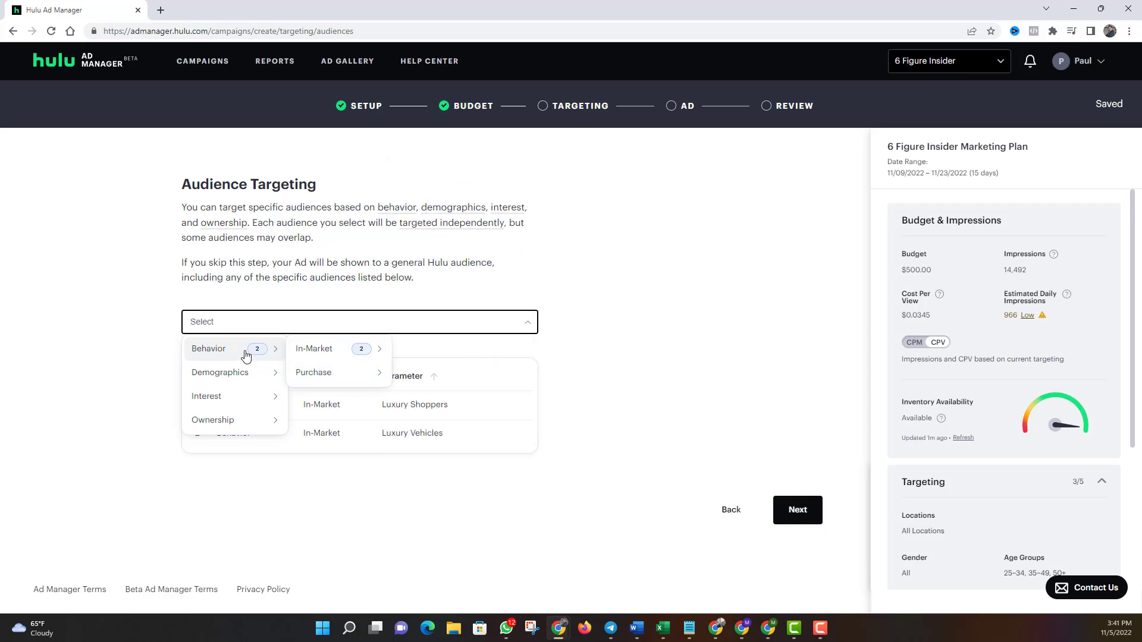
pyautogui.moveTo(319, 373)
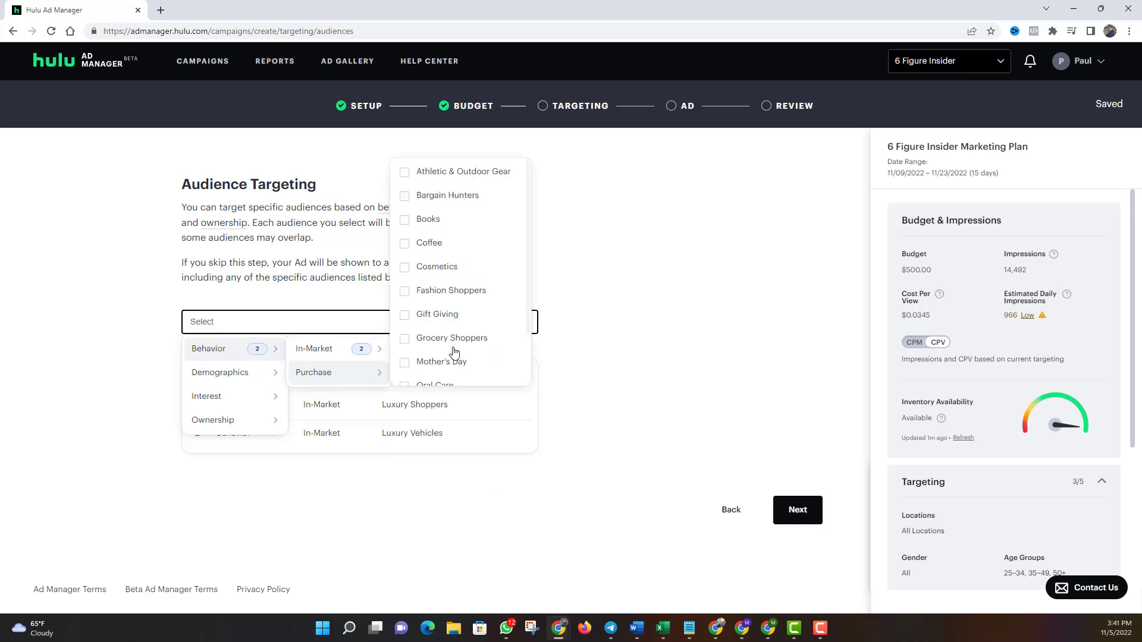
pyautogui.scroll(-1, 416, 368)
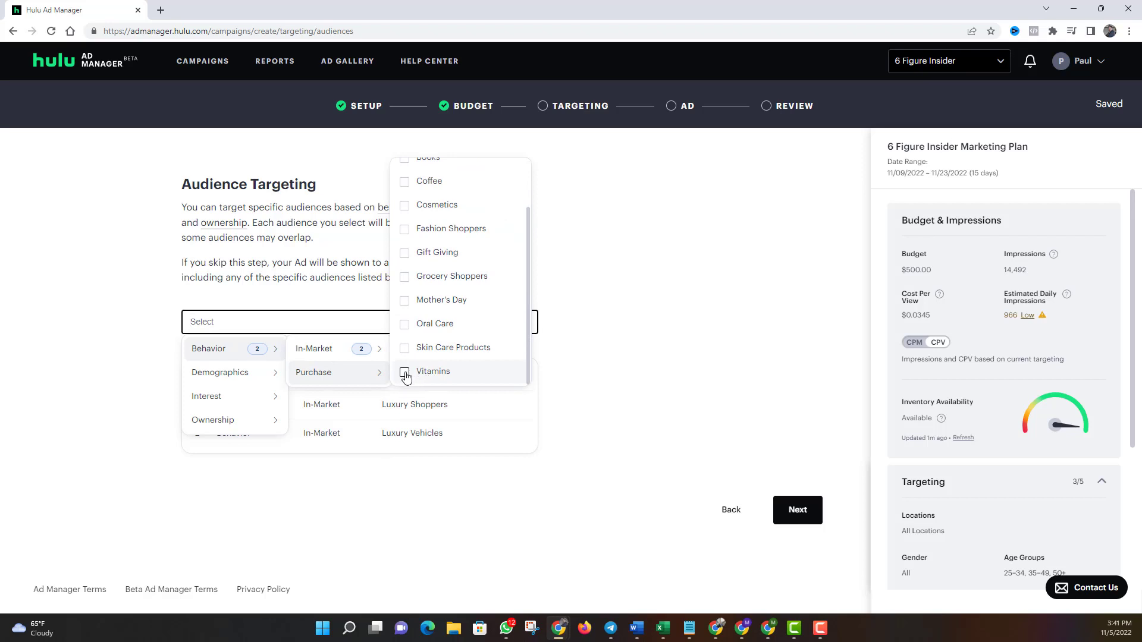
pyautogui.click(580, 349)
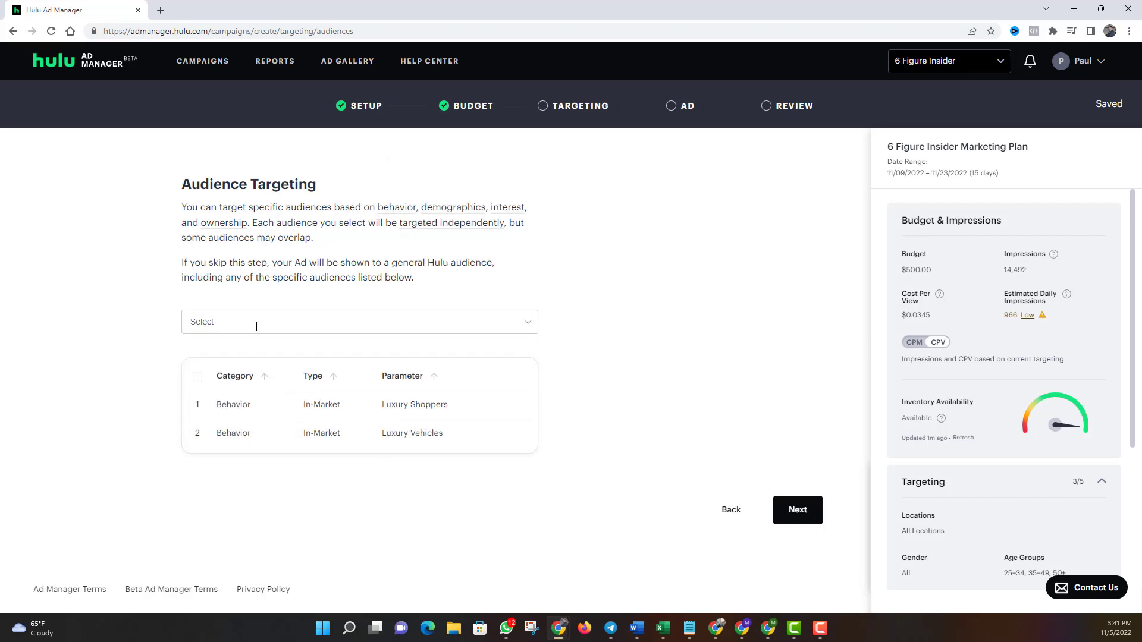
# Step: Add the Career demographics C-Level Execs - Large Company (1000+), Entrepreneurs / Start-Ups / SMB Owners, Self-Employed and Small Business Decision Makers
pyautogui.click(256, 325)
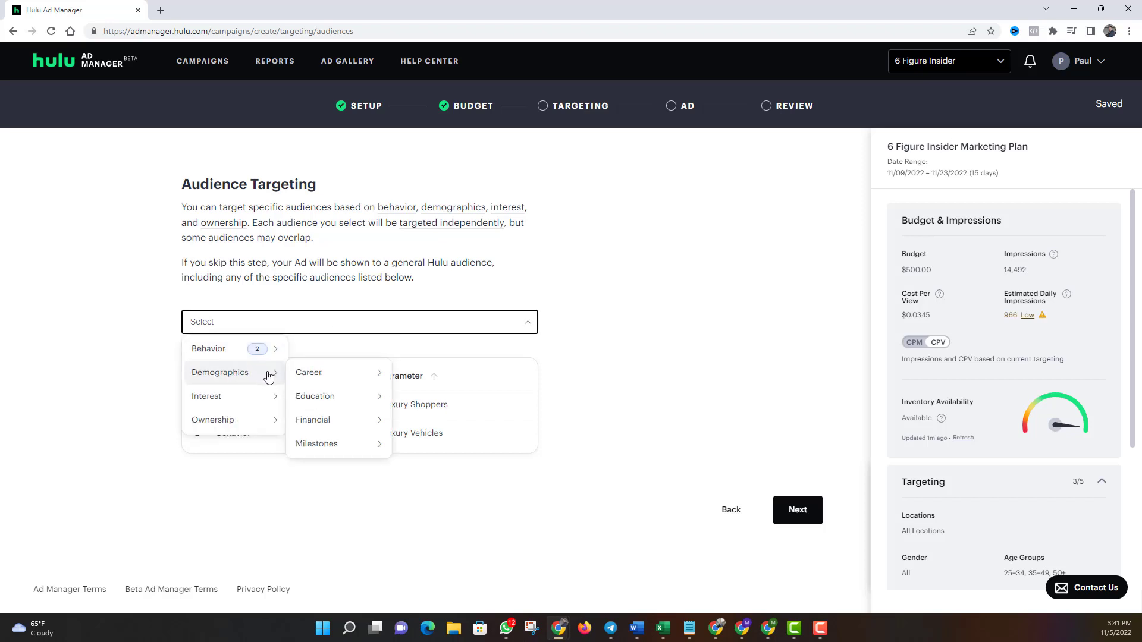
pyautogui.moveTo(349, 377)
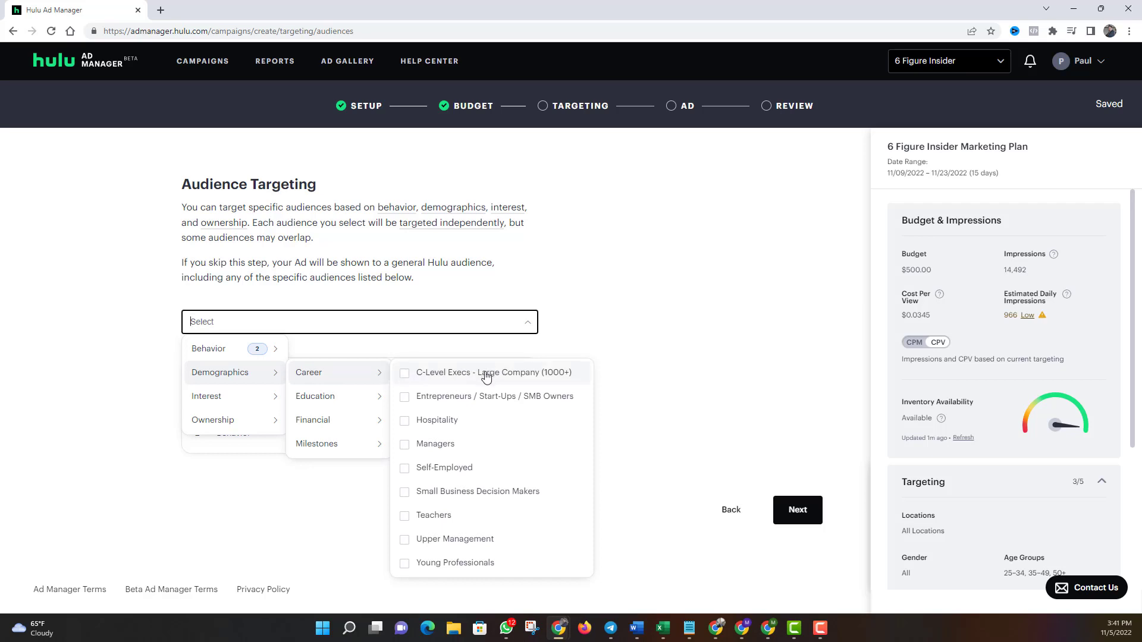
pyautogui.click(405, 375)
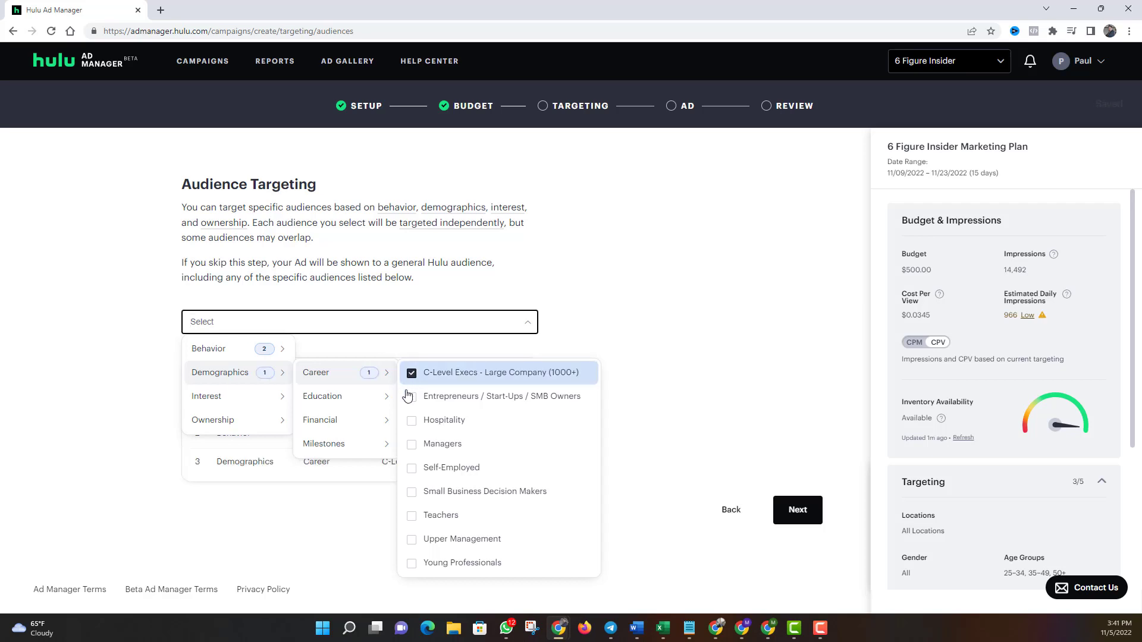
pyautogui.click(409, 398)
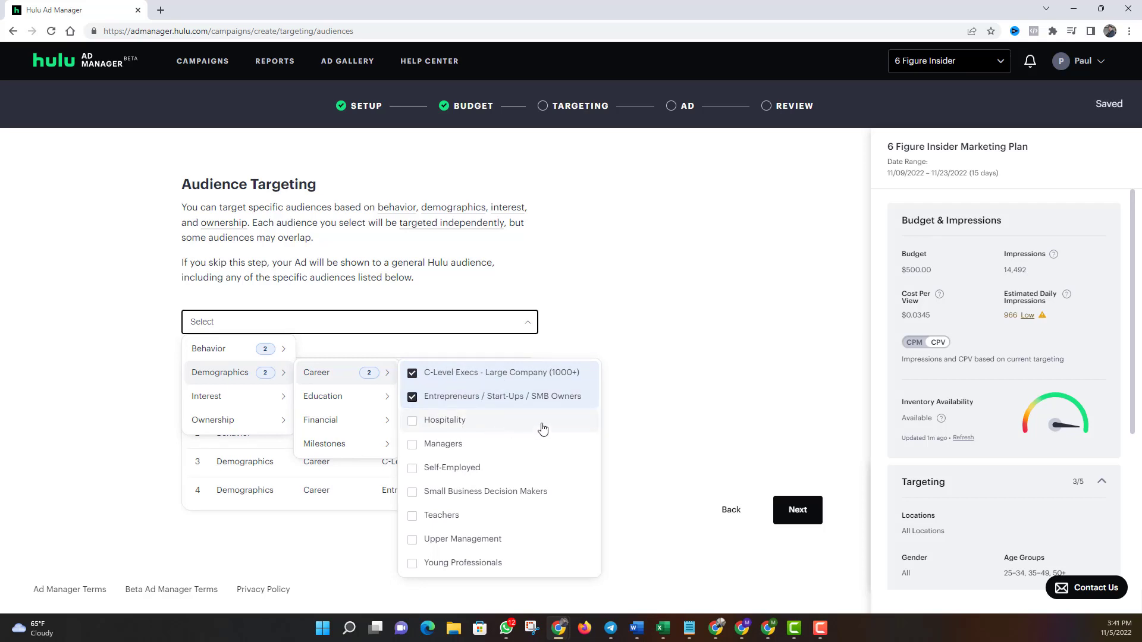
pyautogui.click(413, 472)
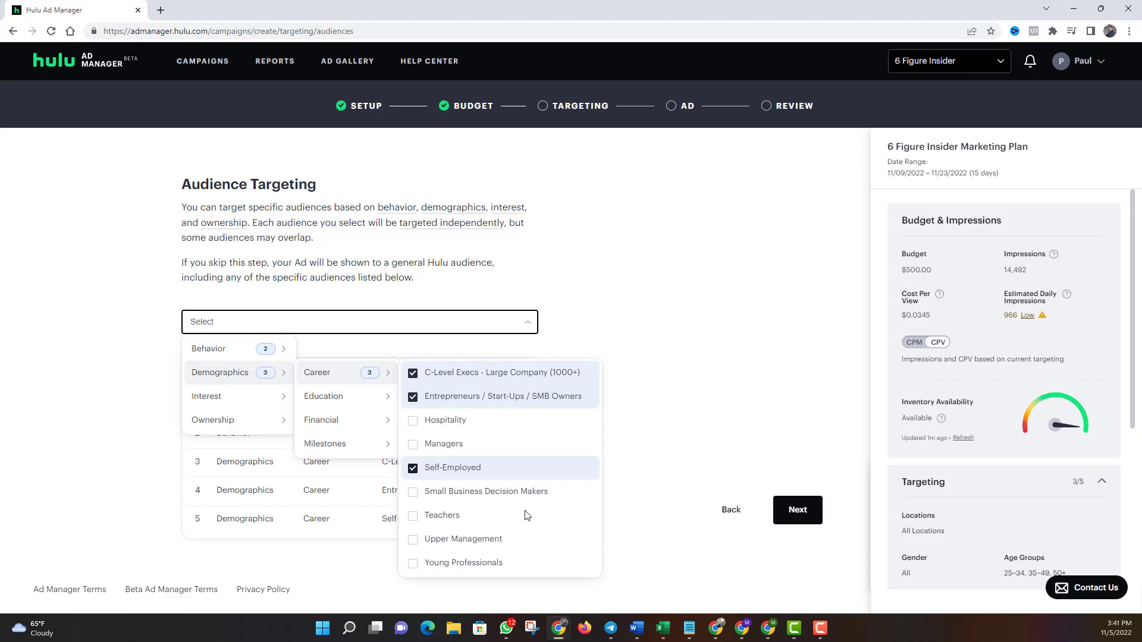
pyautogui.click(413, 492)
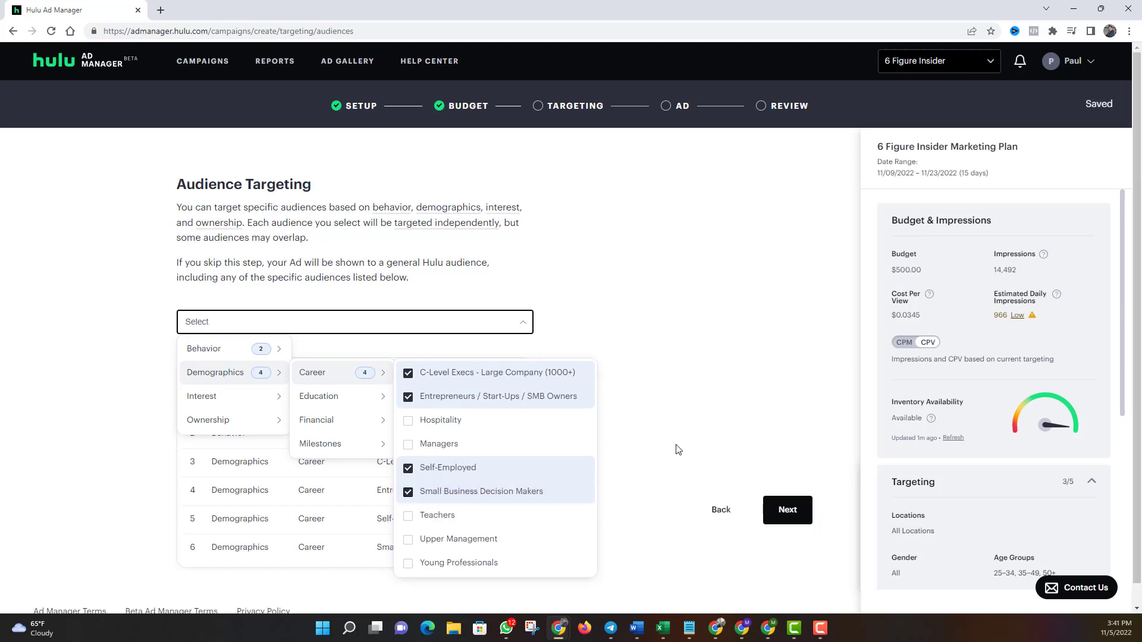
# Step: Look over the Education demographics, then add the Financial audiences $100k+ and $150k+ and close the audience list
pyautogui.click(381, 398)
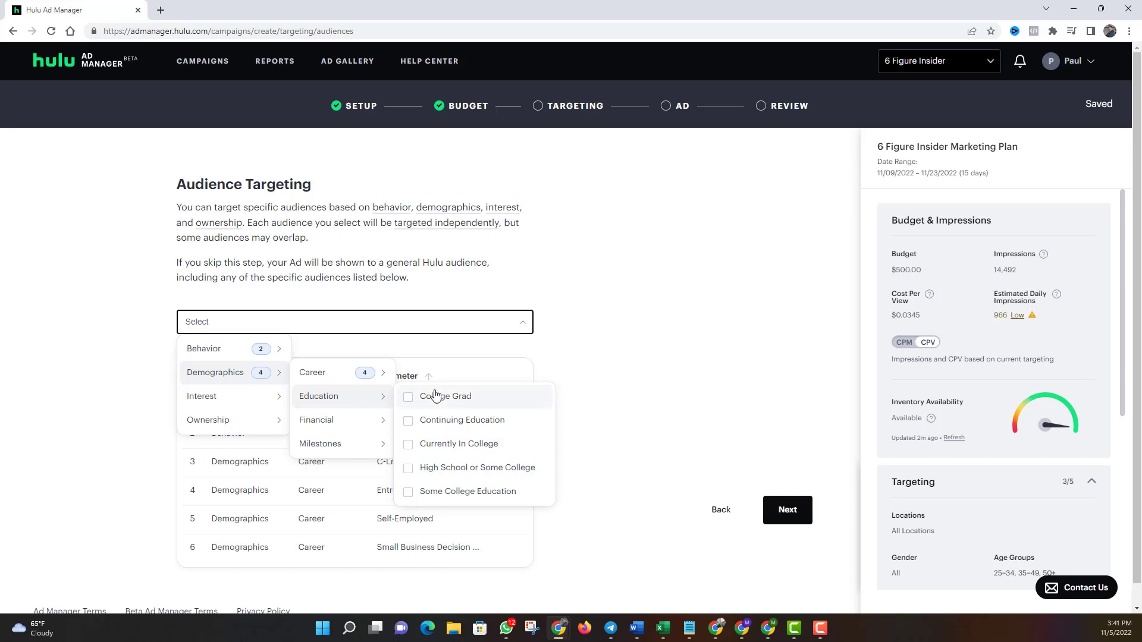
pyautogui.moveTo(383, 416)
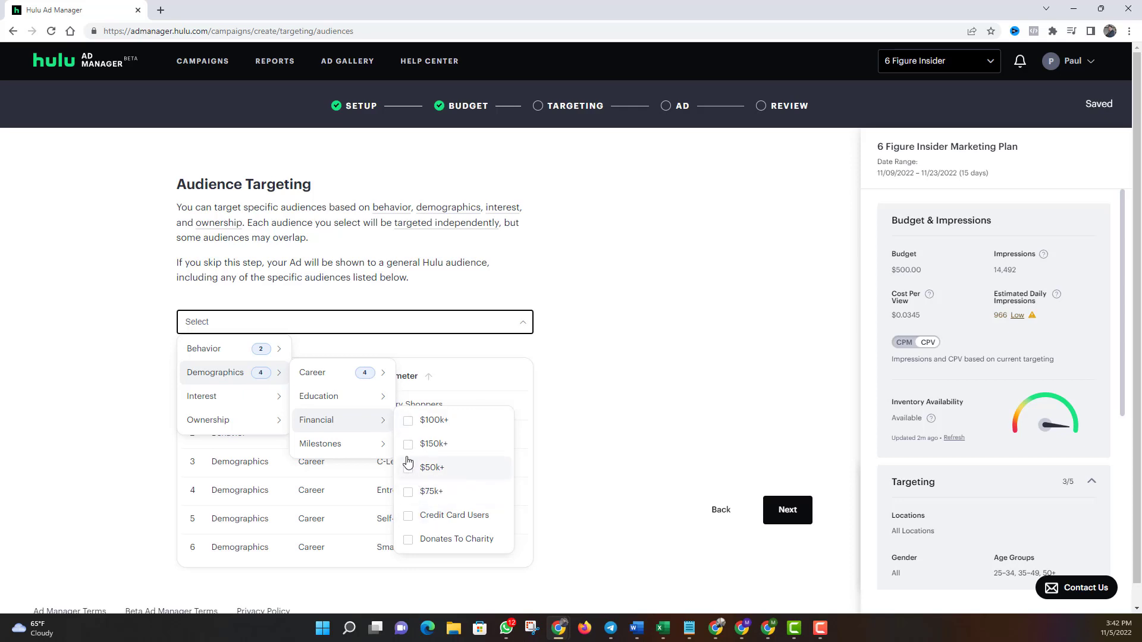
pyautogui.click(408, 421)
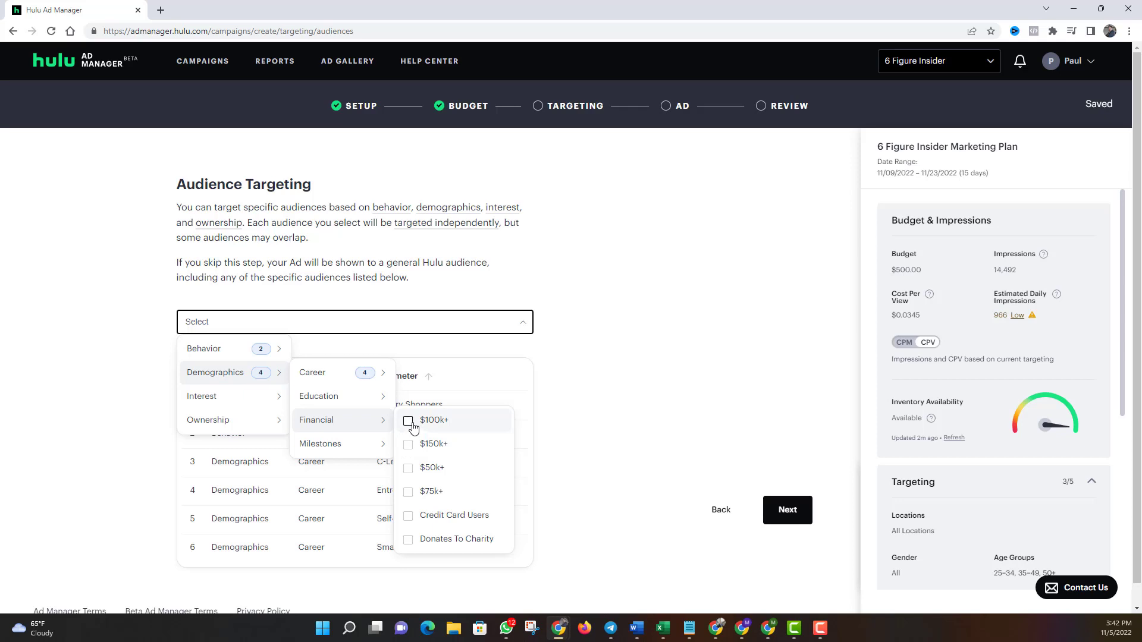
pyautogui.click(408, 446)
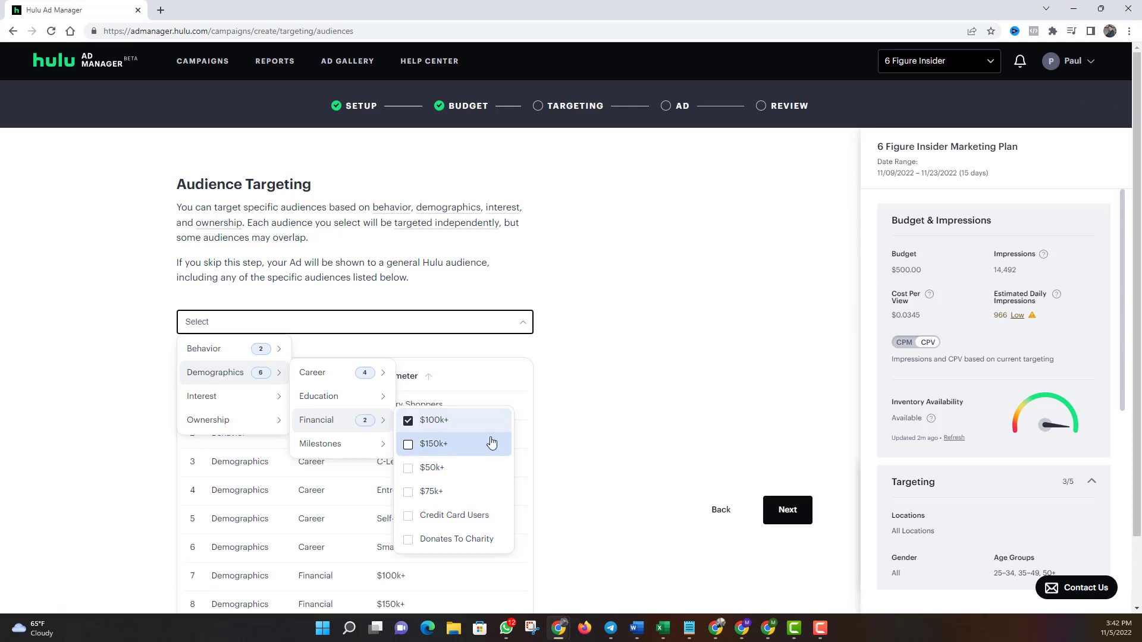
pyautogui.click(603, 423)
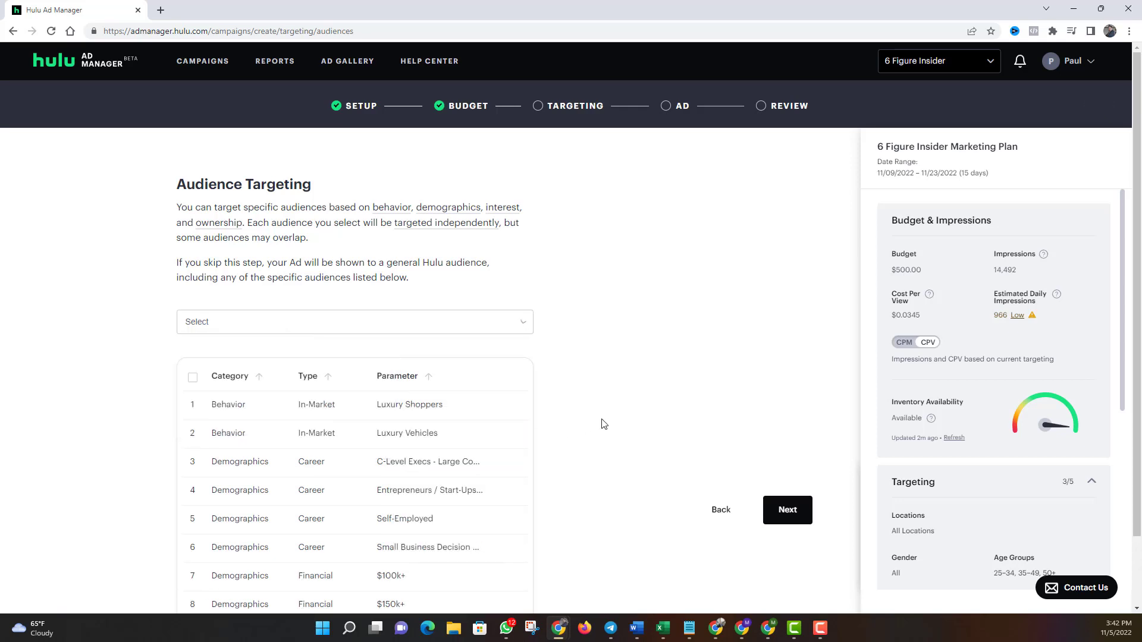
# Step: Examine the Milestones demographics and the full list of Entertainment audiences in the Interest category
pyautogui.click(310, 323)
pyautogui.moveTo(333, 443)
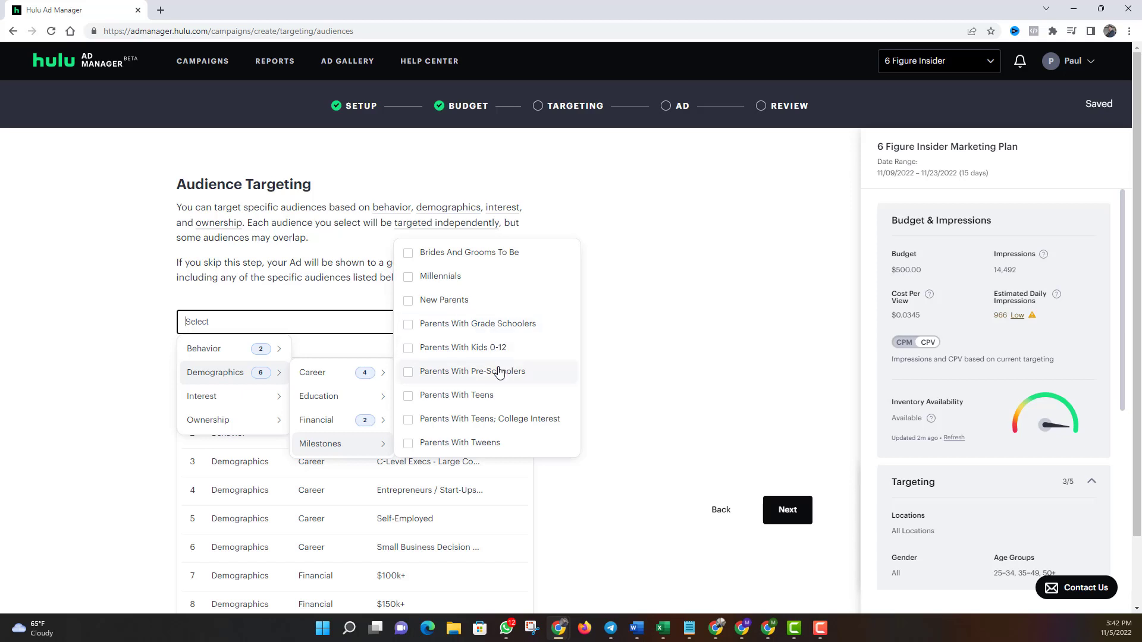
pyautogui.scroll(-1, 497, 366)
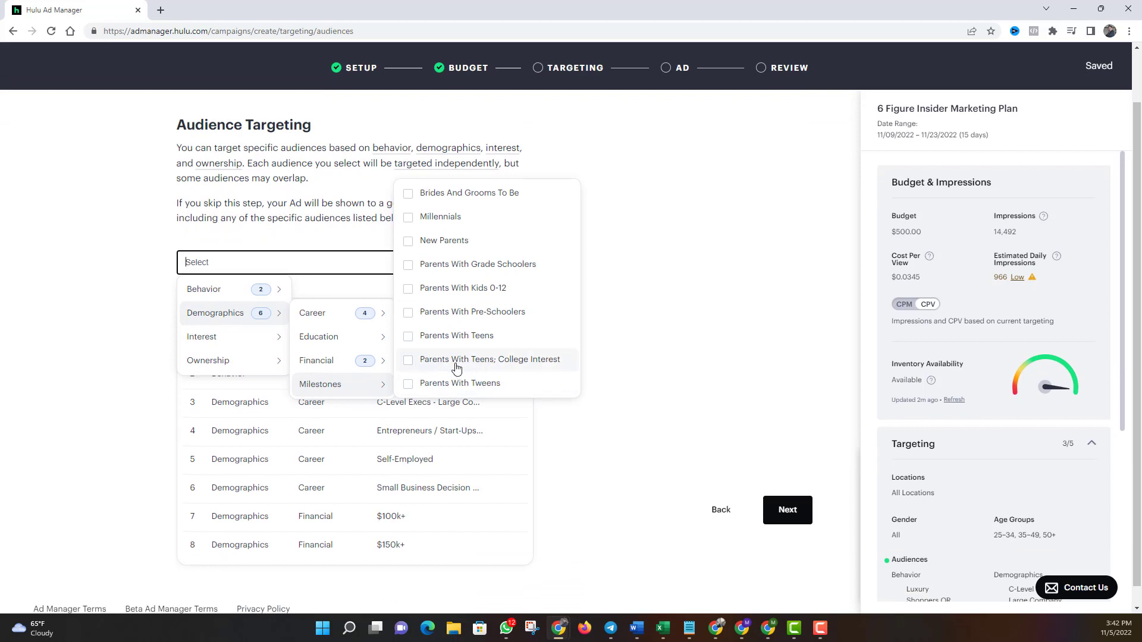
pyautogui.moveTo(273, 345)
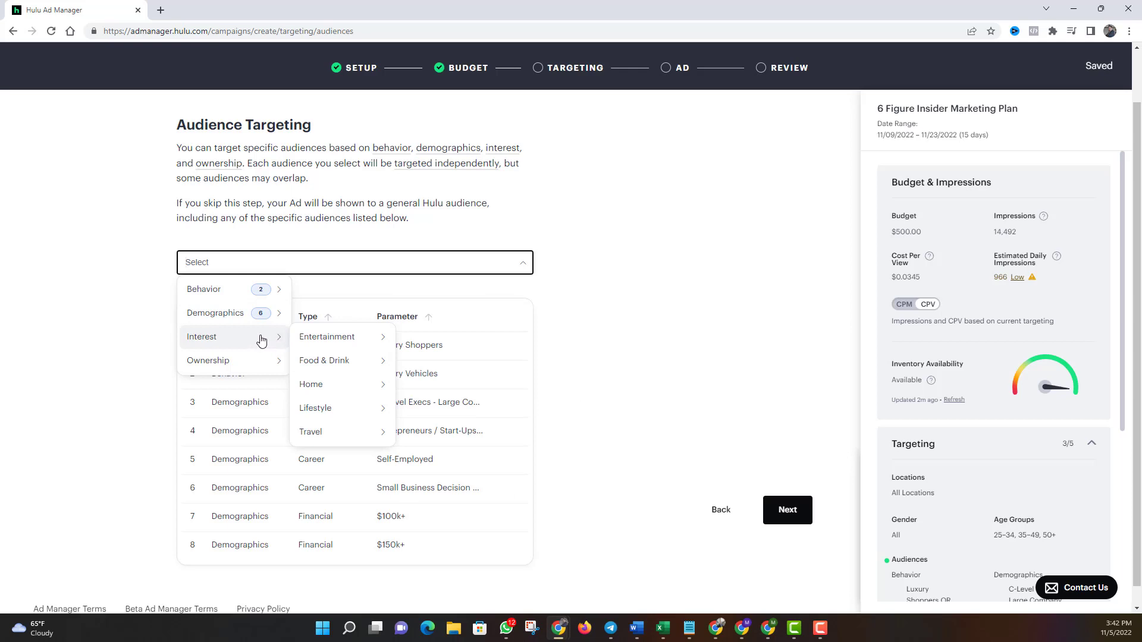
pyautogui.moveTo(351, 339)
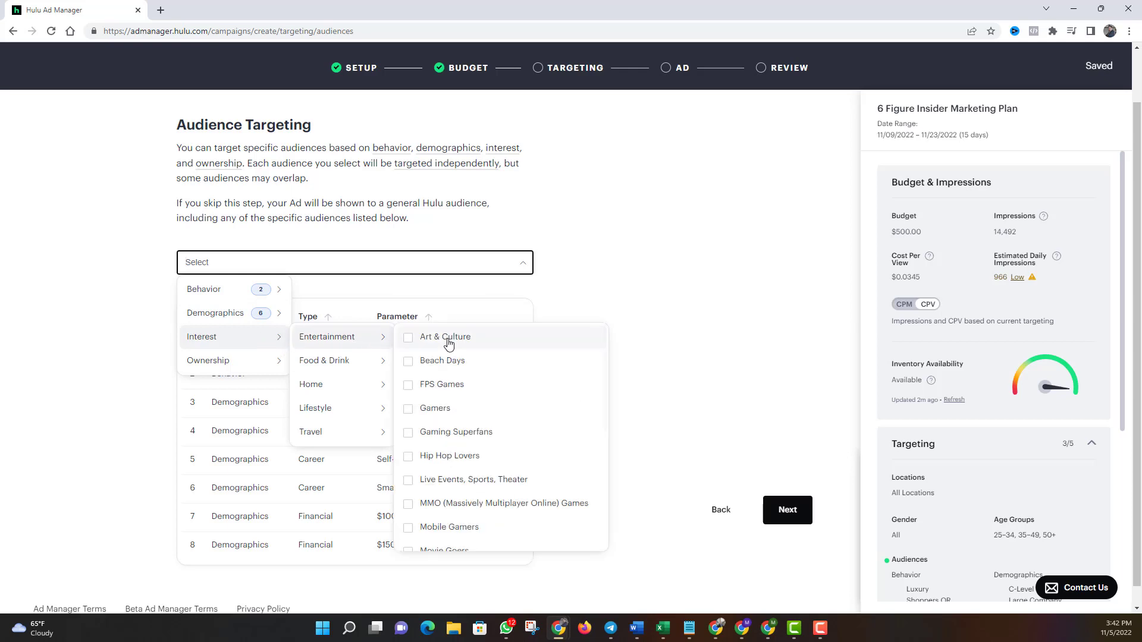
pyautogui.scroll(-2, 539, 436)
pyautogui.scroll(-2, 540, 436)
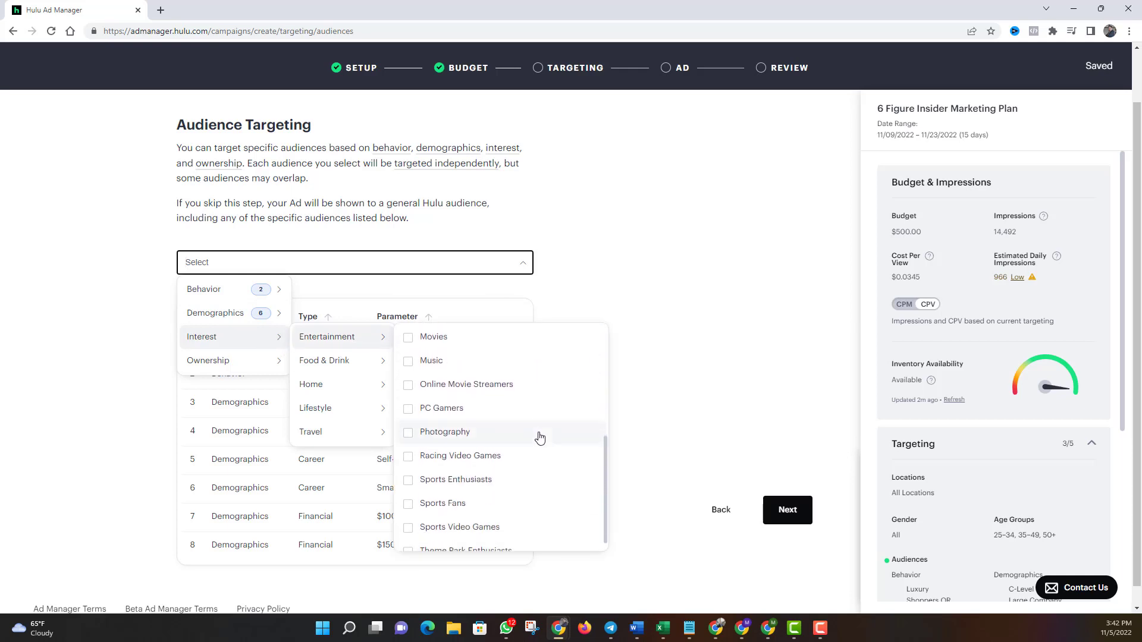
pyautogui.scroll(4, 539, 437)
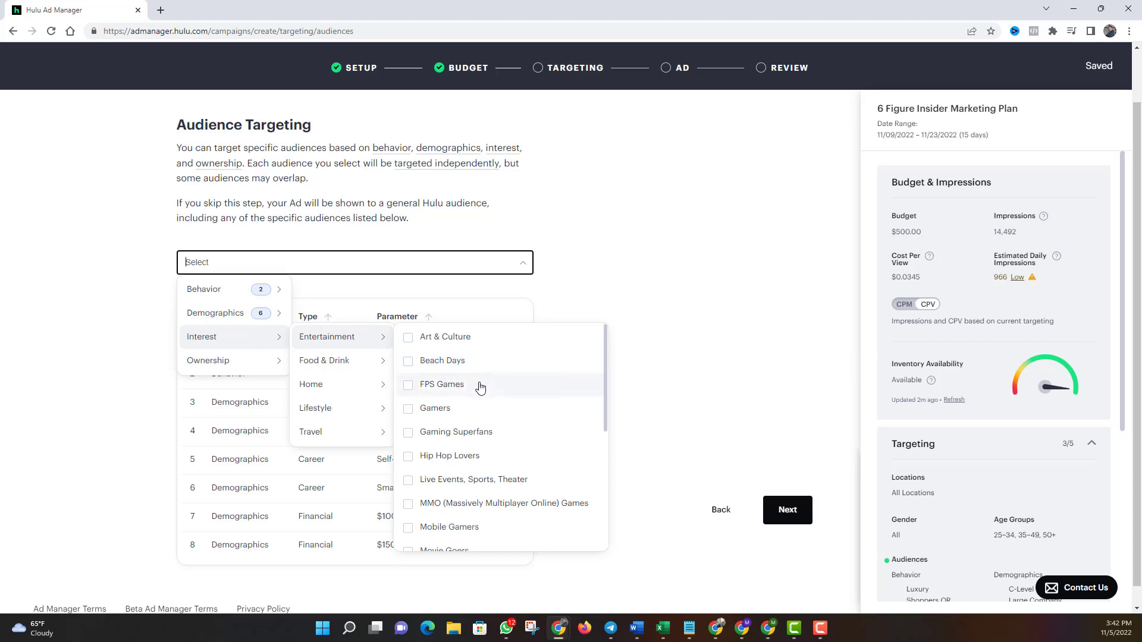
pyautogui.scroll(-1, 505, 398)
pyautogui.scroll(-1, 523, 397)
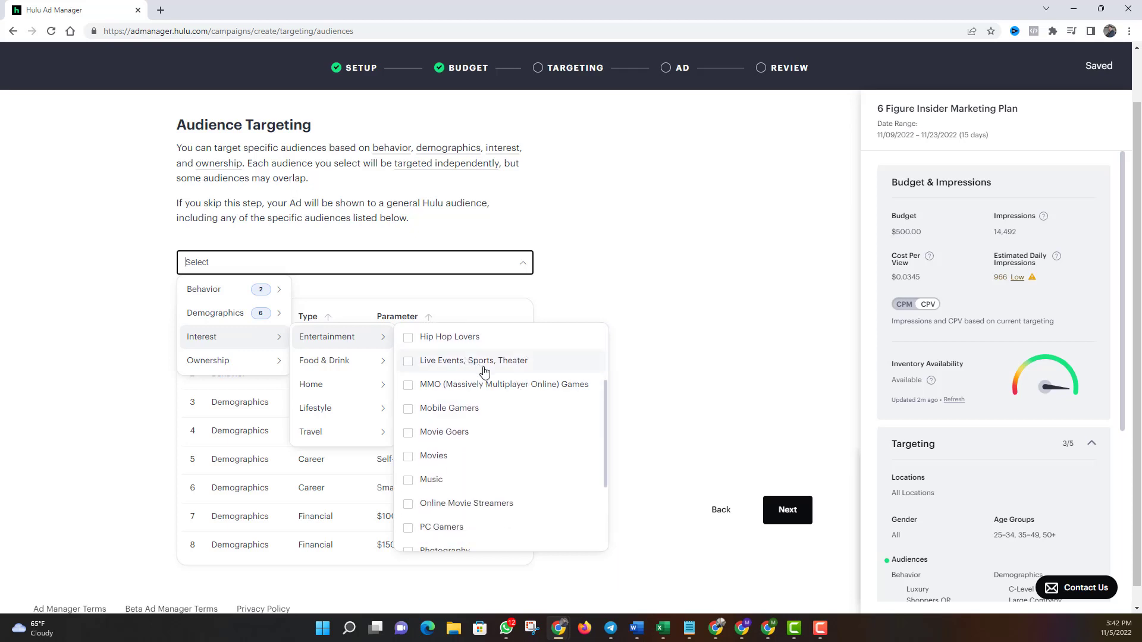
pyautogui.scroll(-1, 526, 431)
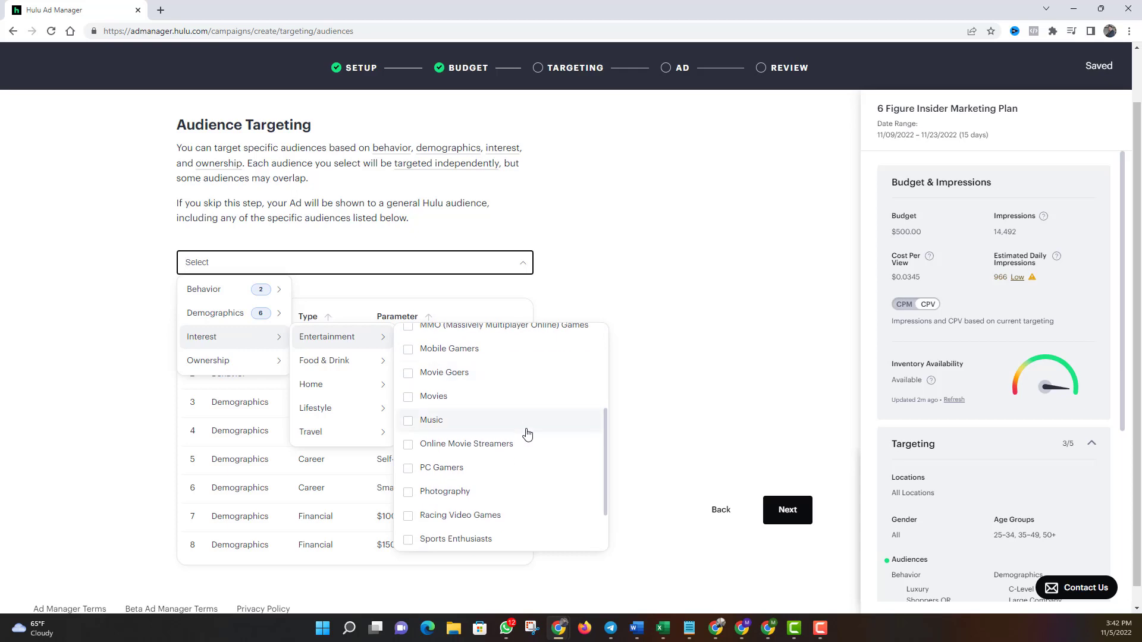
pyautogui.scroll(-1, 527, 434)
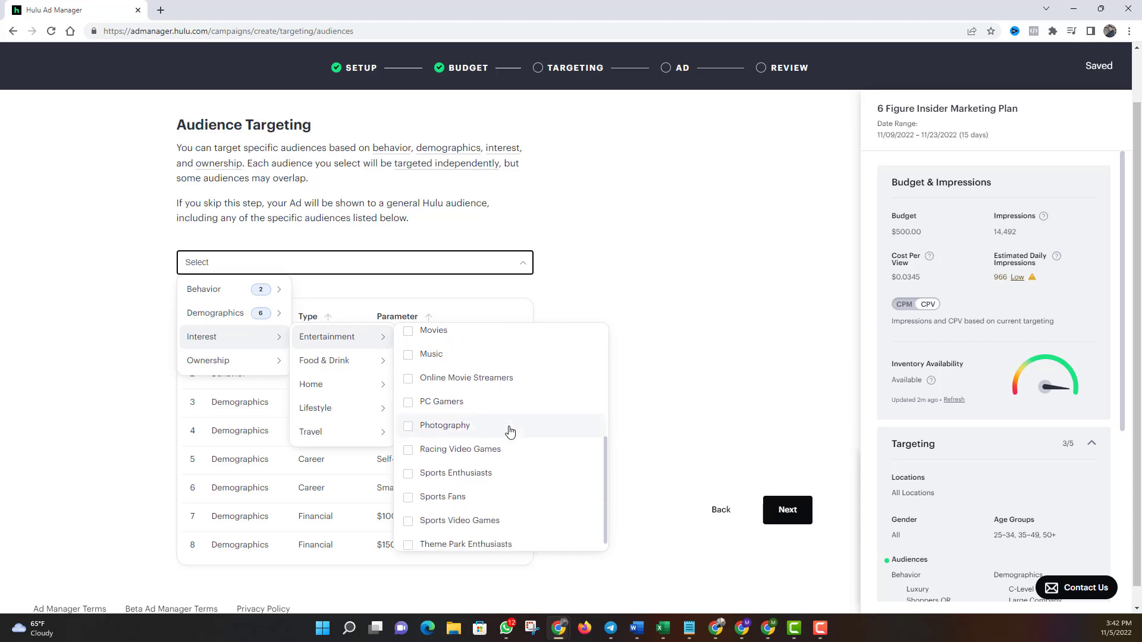
pyautogui.scroll(-1, 511, 433)
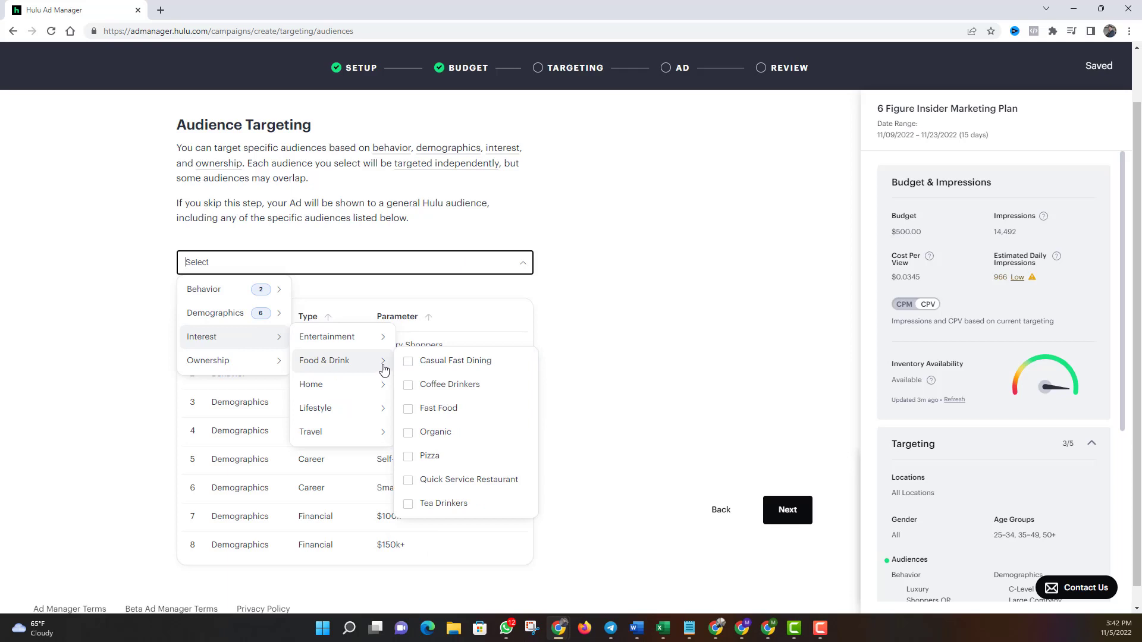
# Step: Examine the Home, Lifestyle and Travel audiences in the Interest category
pyautogui.moveTo(381, 388)
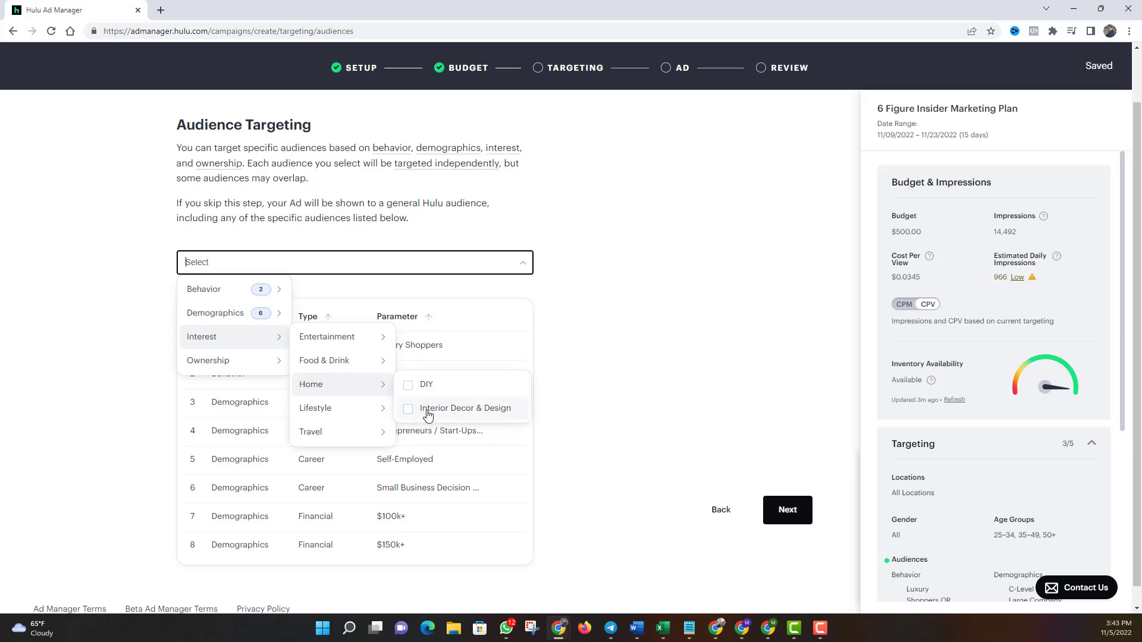
pyautogui.moveTo(362, 413)
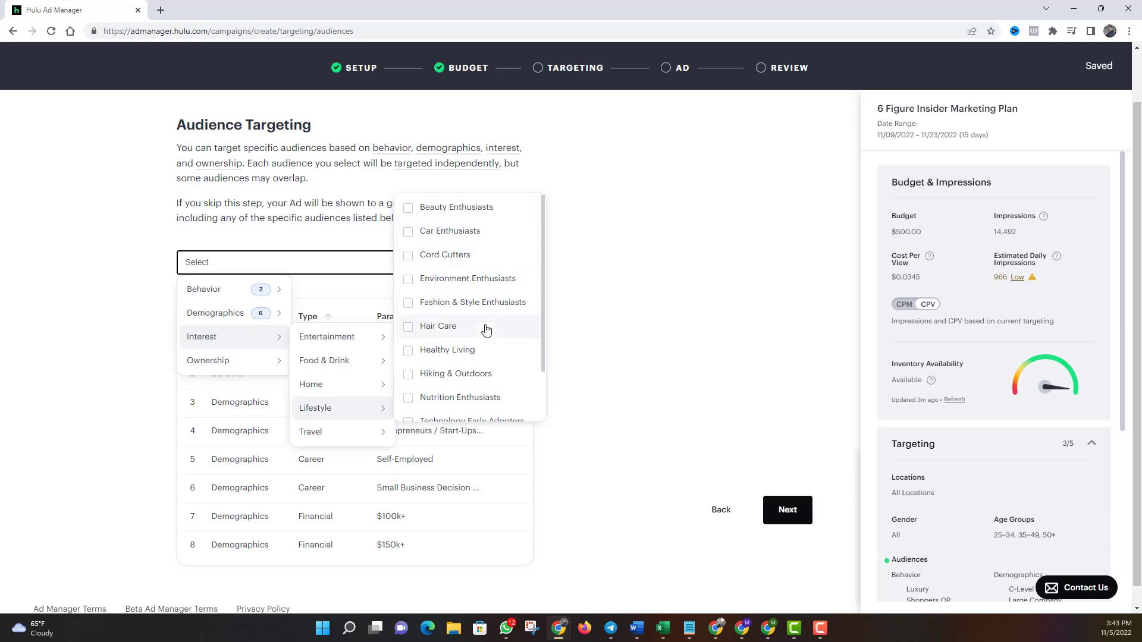
pyautogui.scroll(-1, 485, 328)
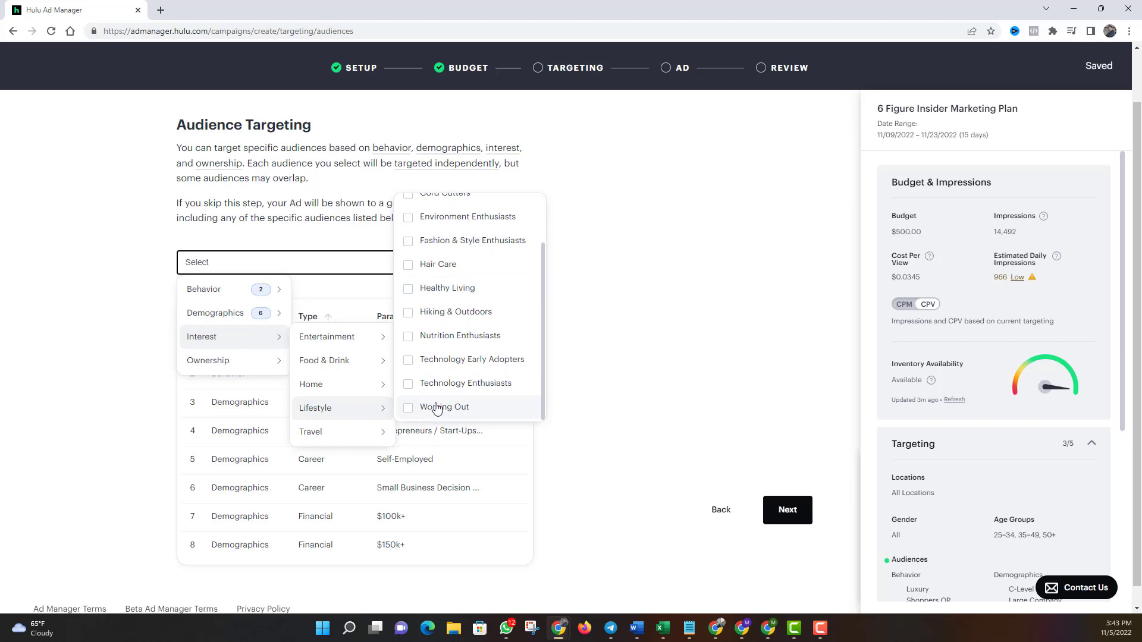
pyautogui.moveTo(381, 434)
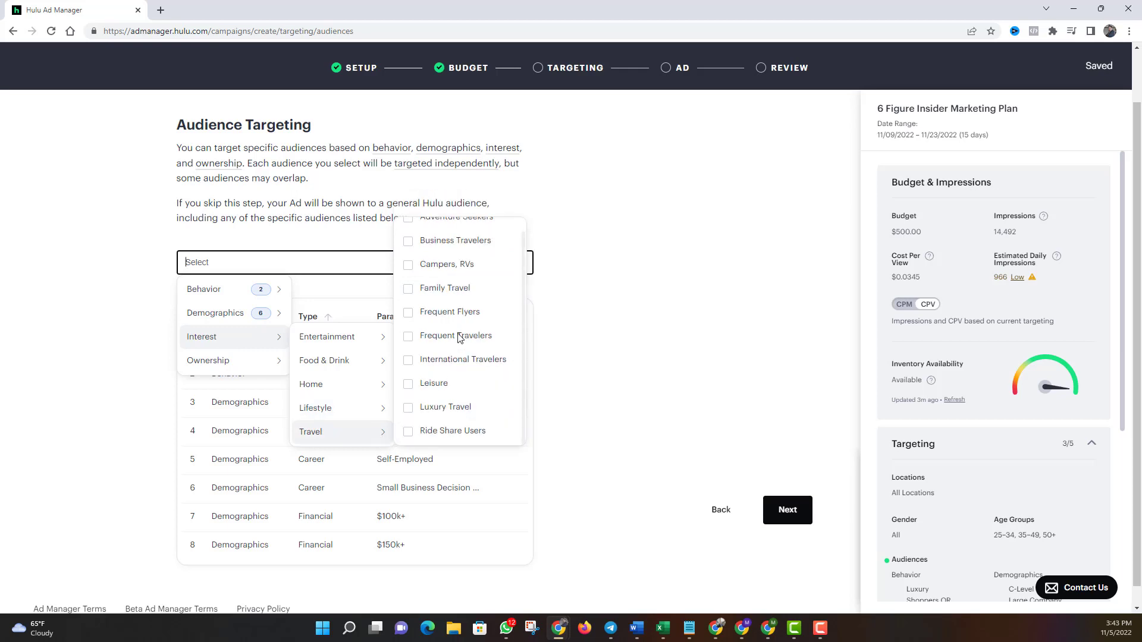
pyautogui.scroll(1, 443, 291)
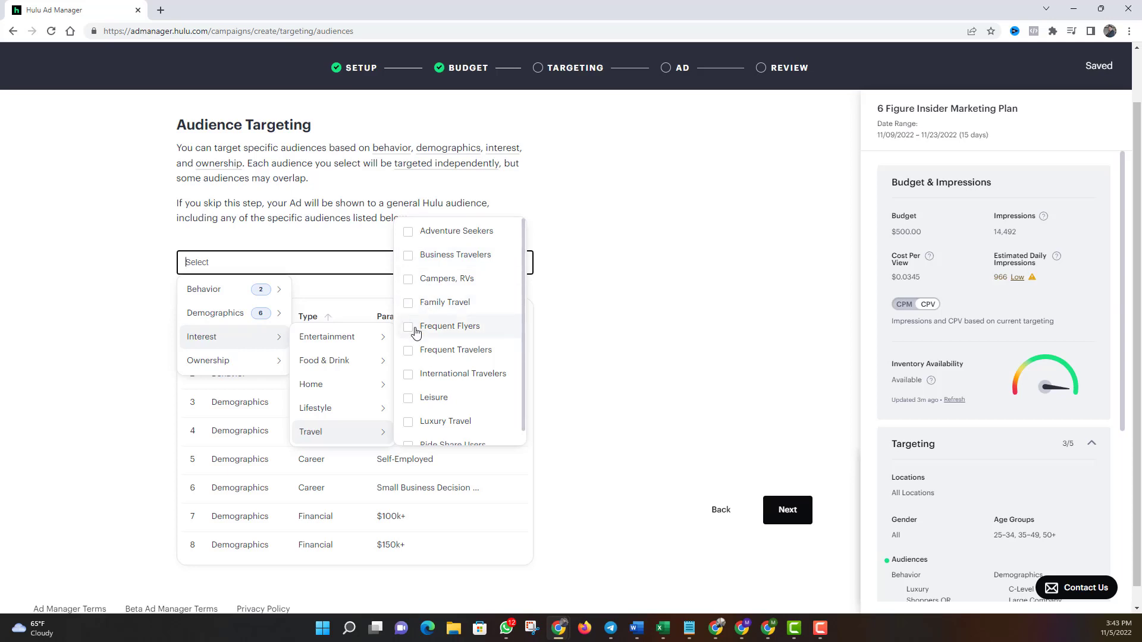
pyautogui.scroll(2, 425, 333)
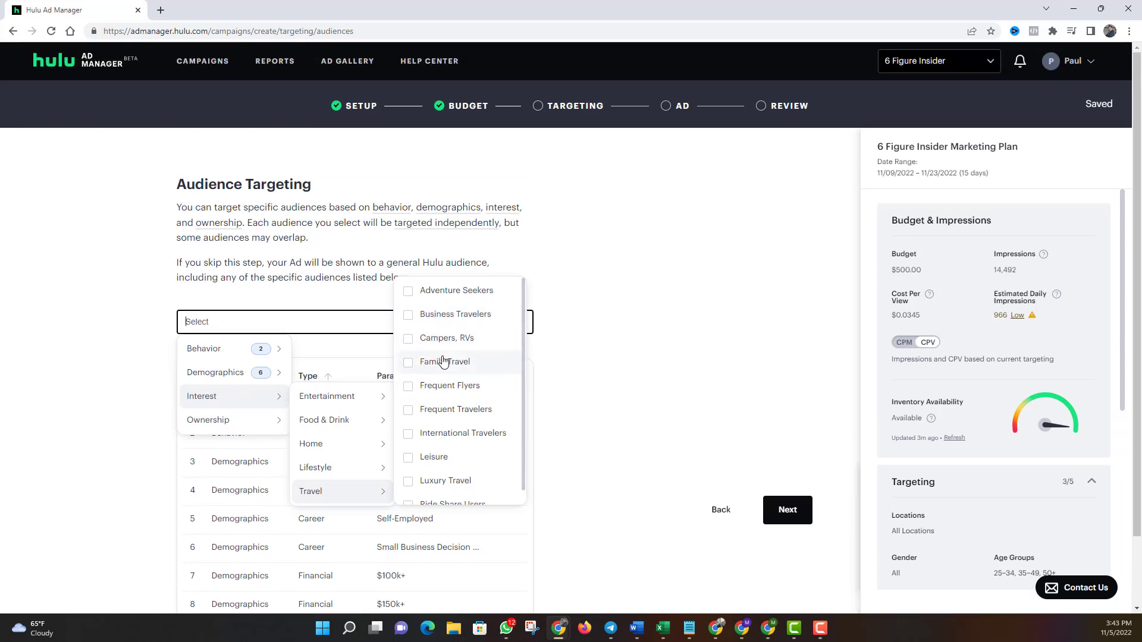
pyautogui.scroll(-1, 452, 428)
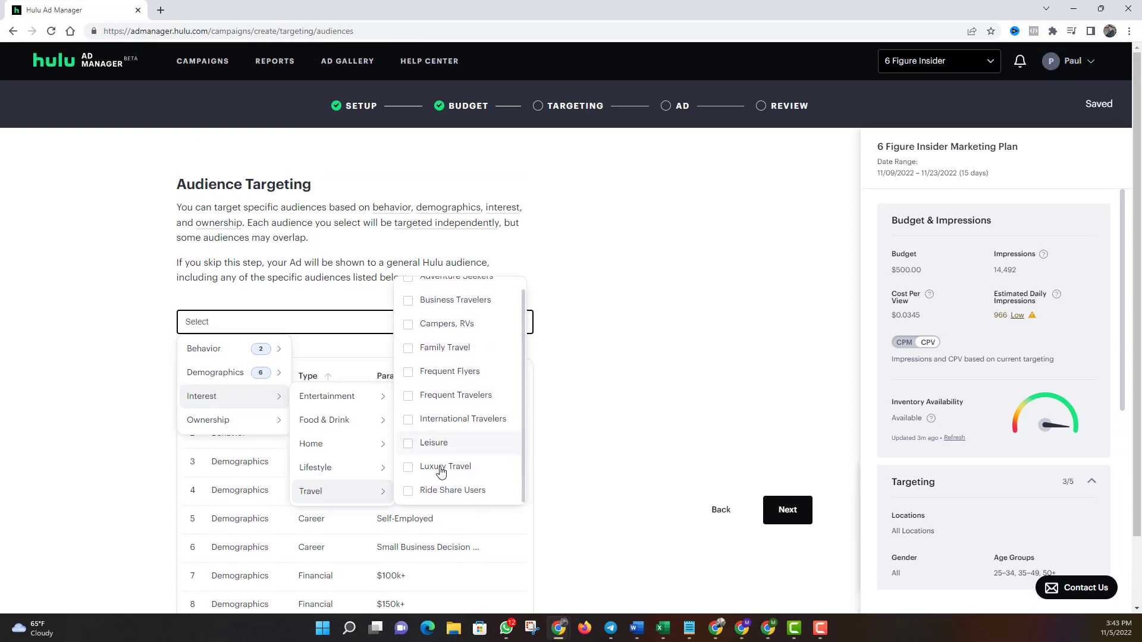
# Step: Add the Travel interest audiences Luxury Travel, Family Travel and Business Travelers
pyautogui.click(408, 469)
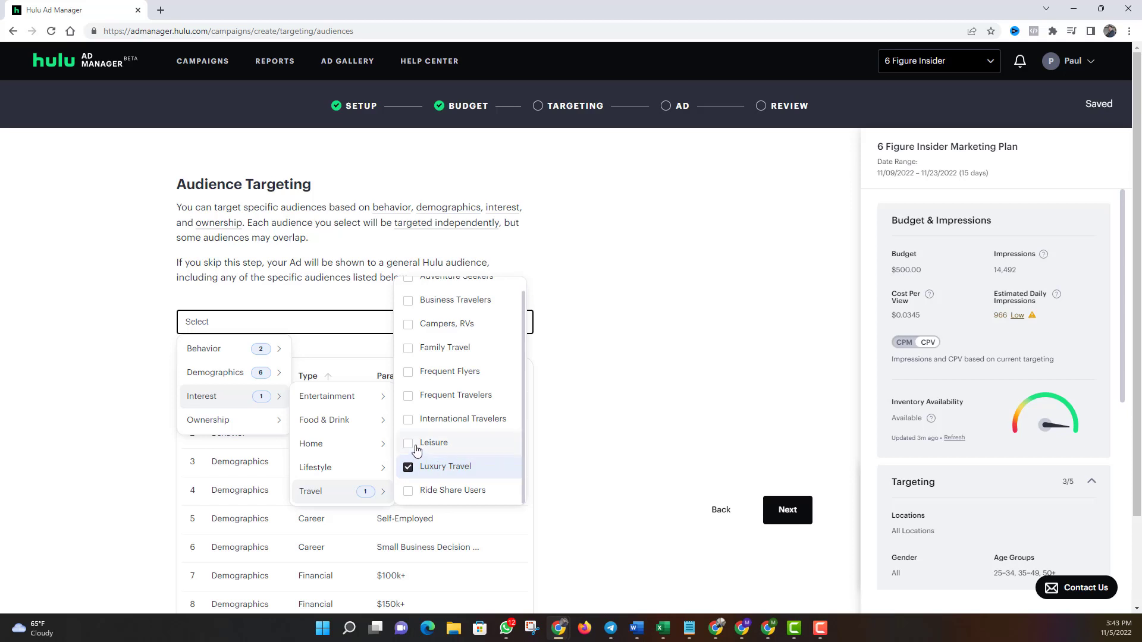
pyautogui.scroll(1, 419, 373)
pyautogui.click(407, 364)
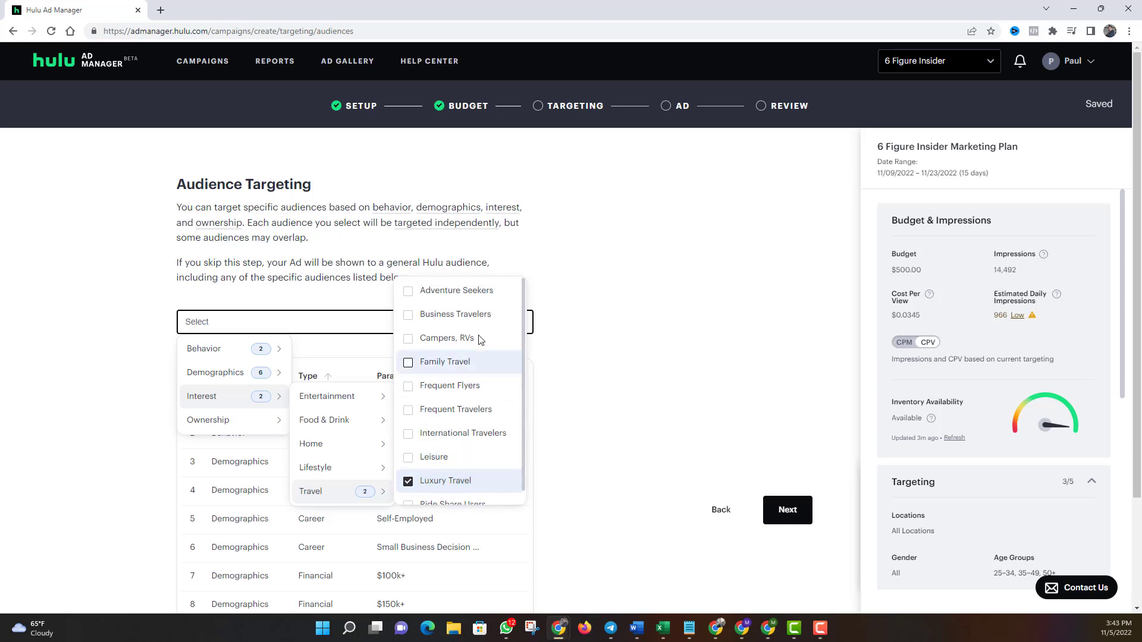
pyautogui.click(410, 317)
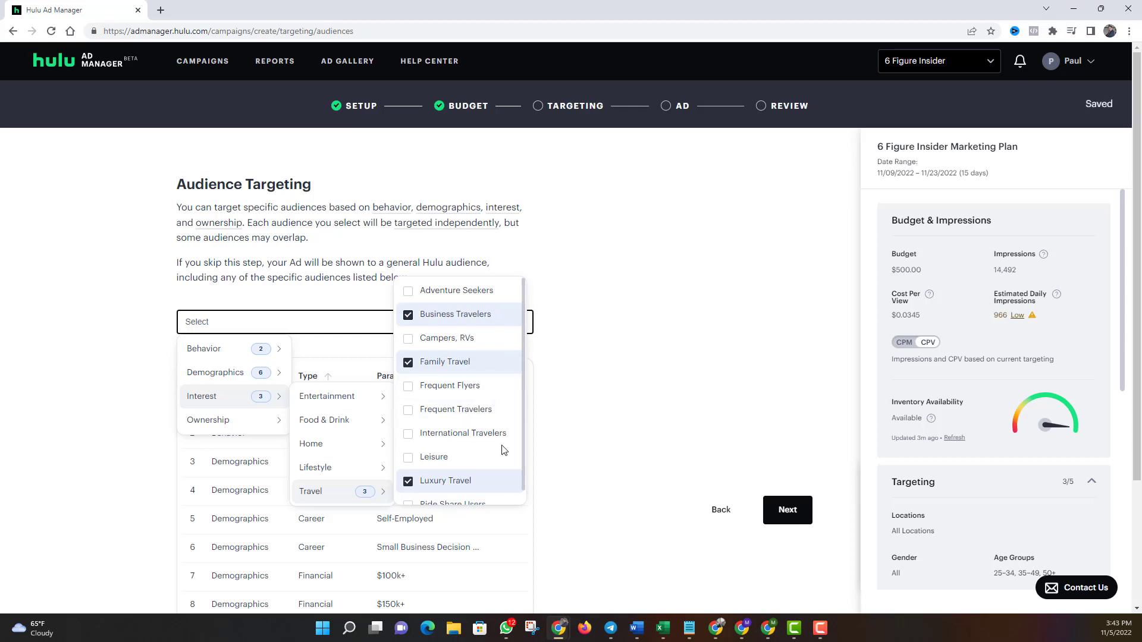
# Step: Examine the Auto, Home and Pets audiences in the Ownership category and close the audience list
pyautogui.click(372, 467)
pyautogui.scroll(-2, 383, 394)
pyautogui.click(382, 374)
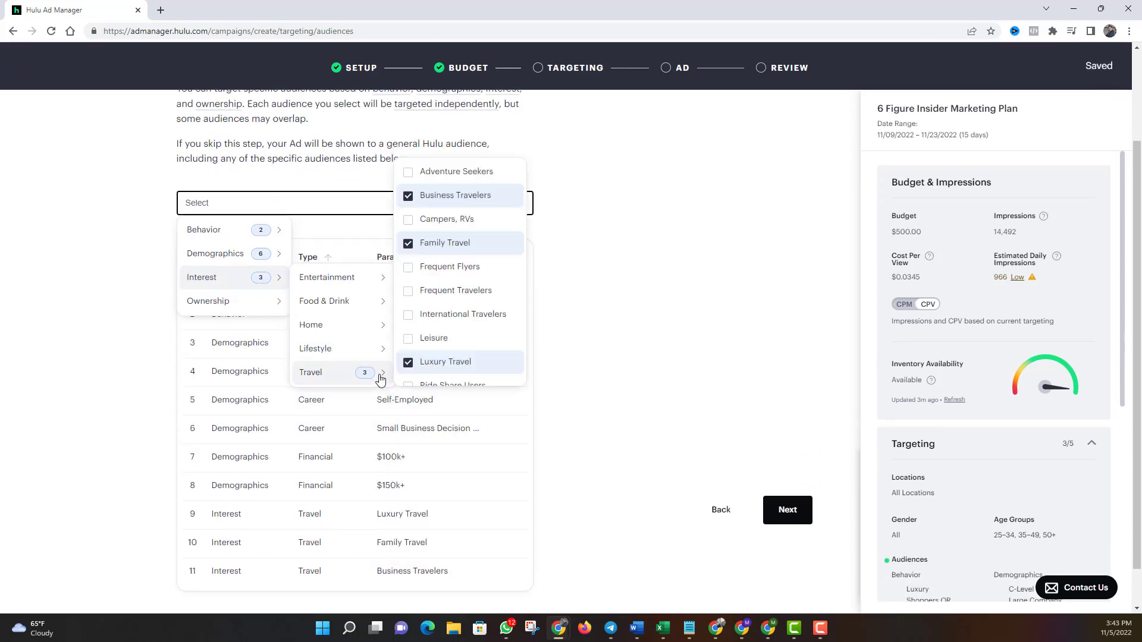
pyautogui.scroll(-1, 484, 348)
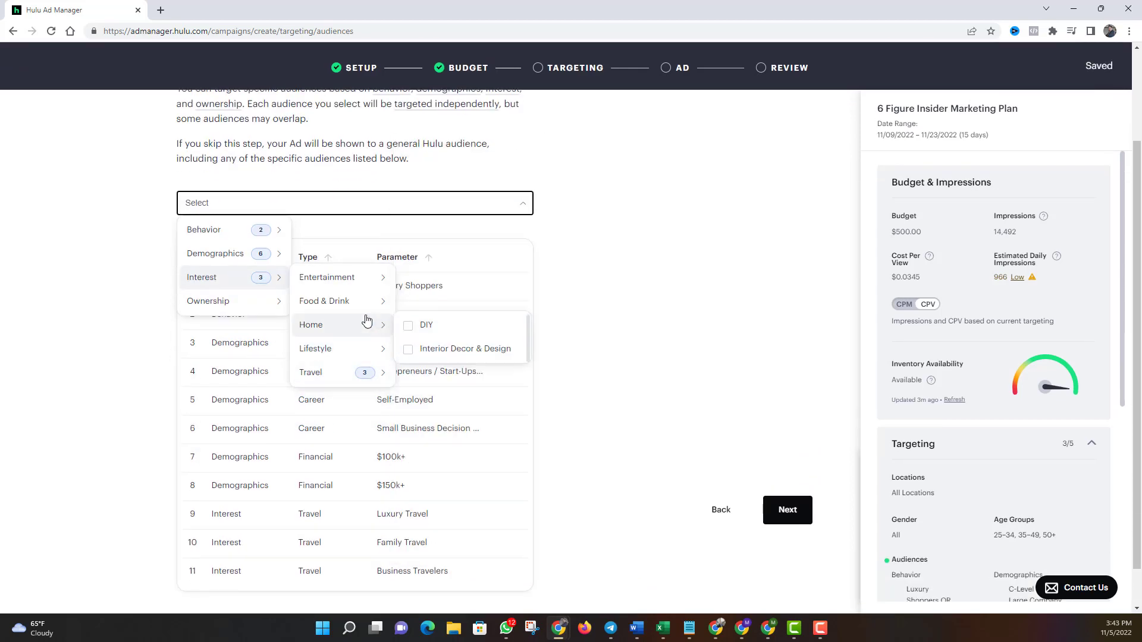
pyautogui.moveTo(235, 306)
pyautogui.moveTo(322, 310)
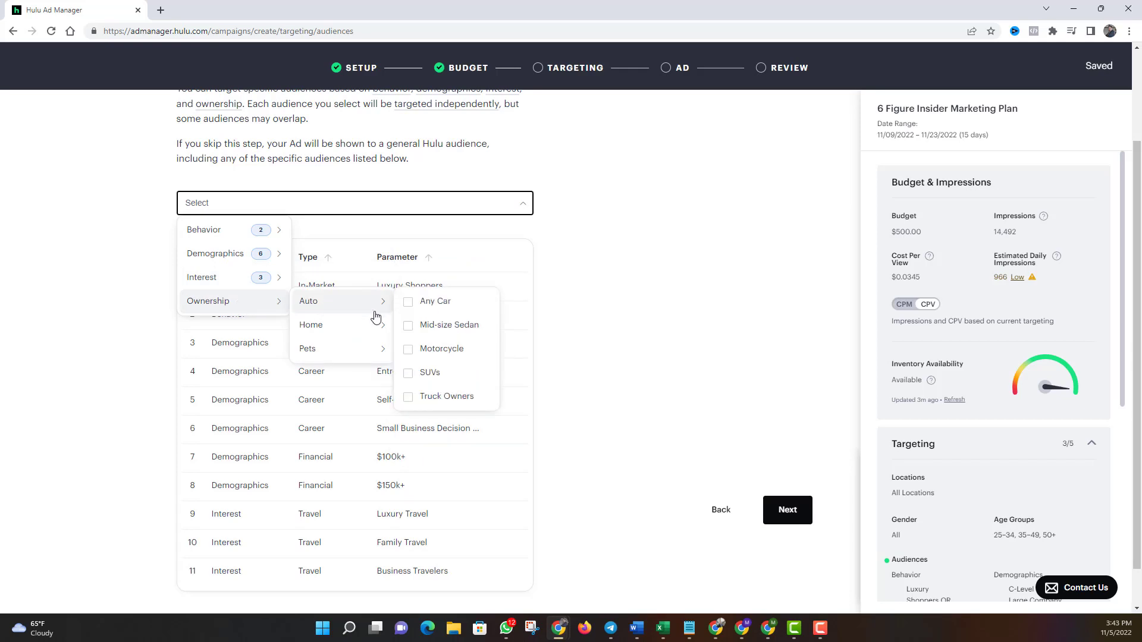
pyautogui.moveTo(383, 331)
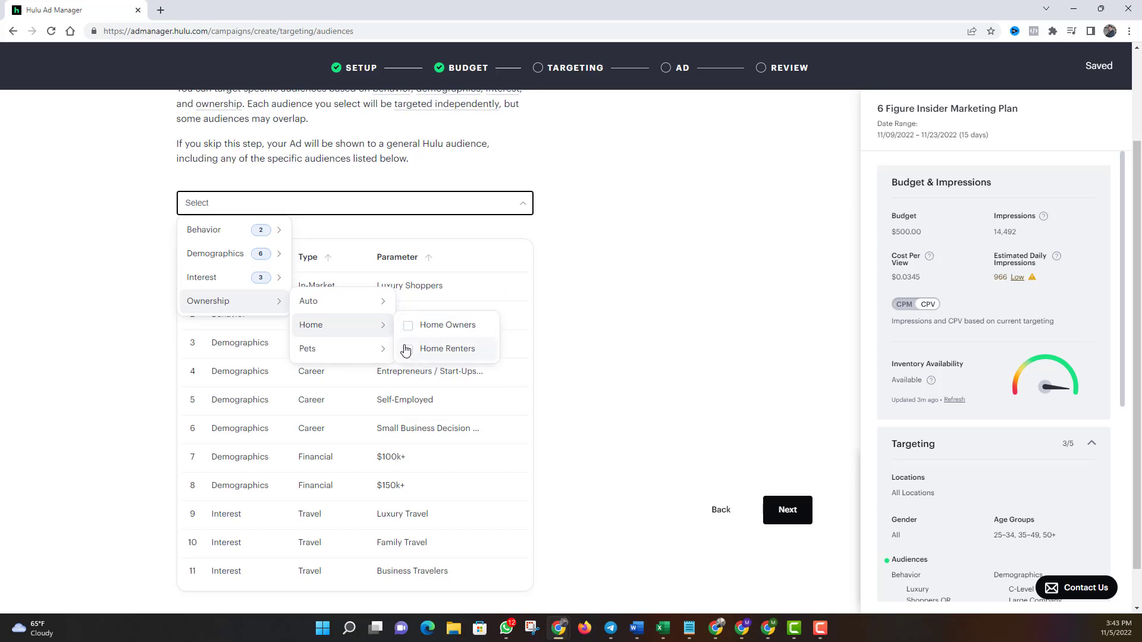
pyautogui.moveTo(385, 356)
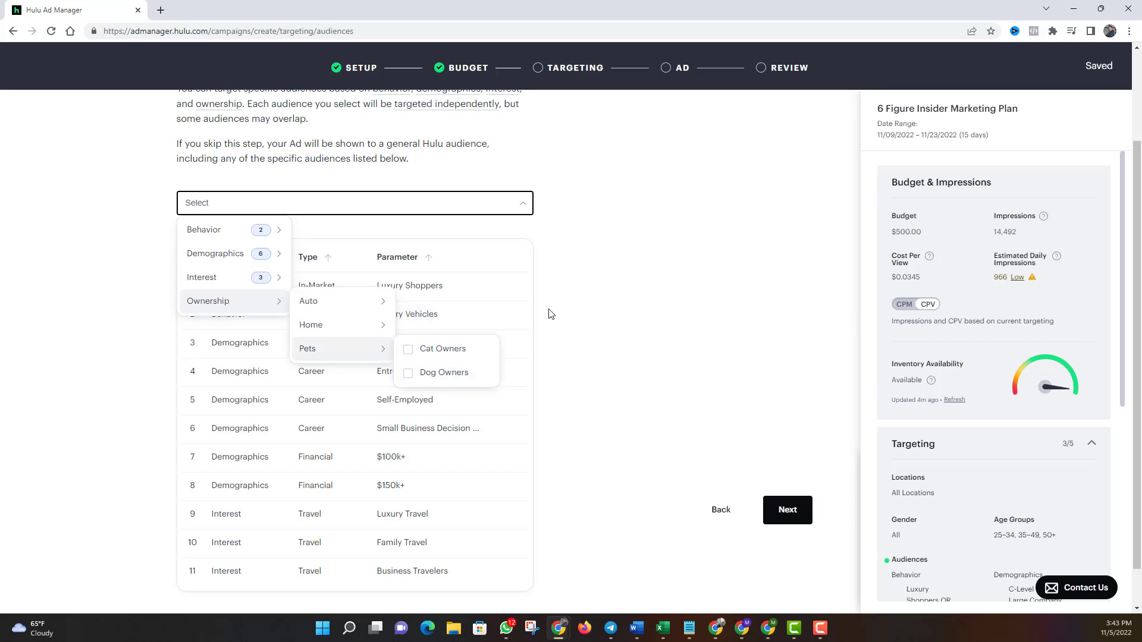
pyautogui.click(592, 310)
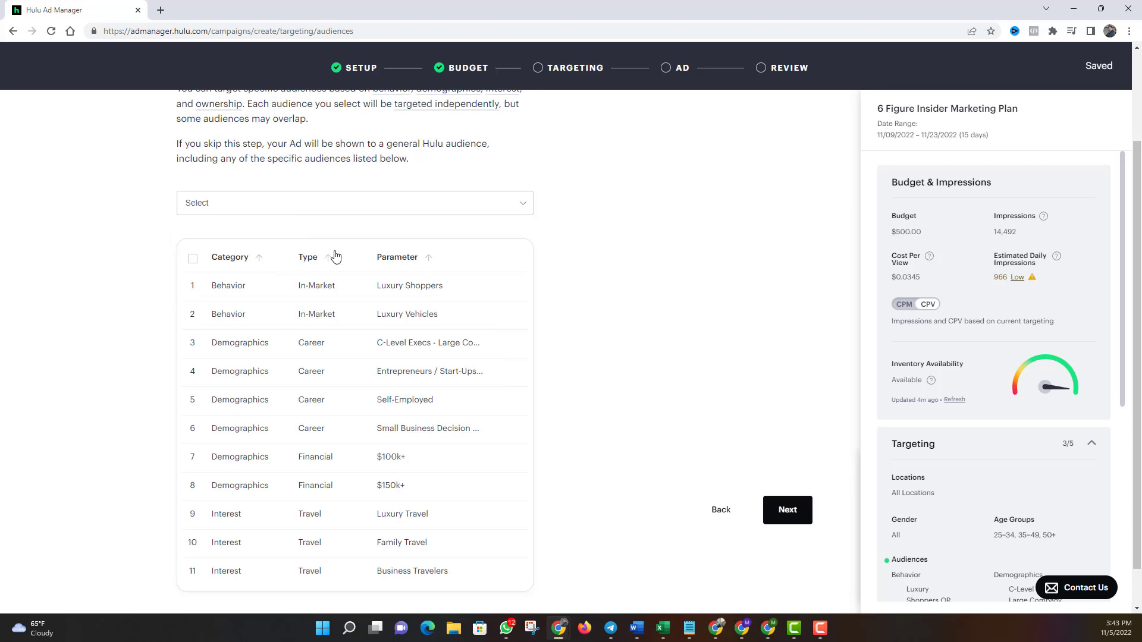
# Step: Review the table of selected audiences, the CPM cost display and the targeting summary of the campaign
pyautogui.scroll(-1, 333, 254)
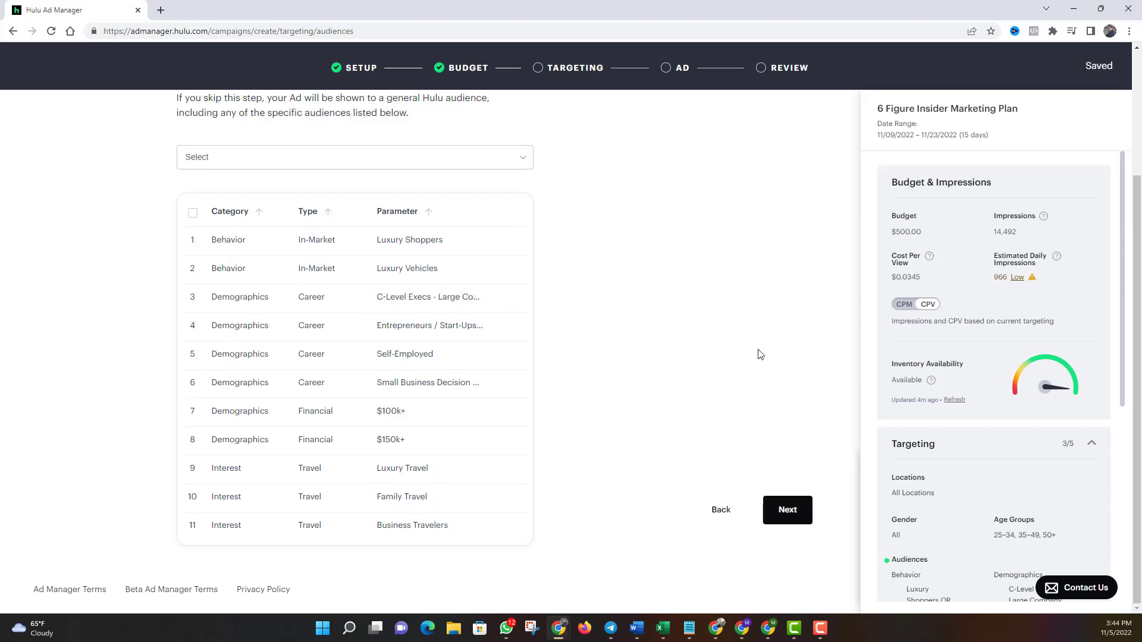
pyautogui.scroll(2, 675, 309)
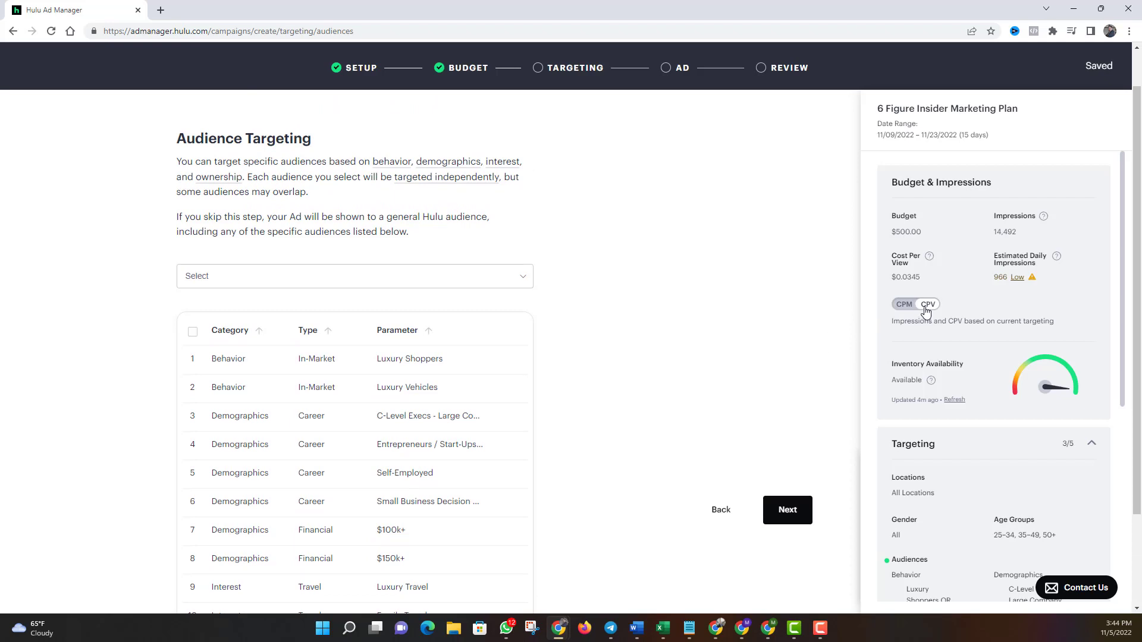
pyautogui.click(903, 304)
pyautogui.click(903, 305)
pyautogui.scroll(-3, 957, 373)
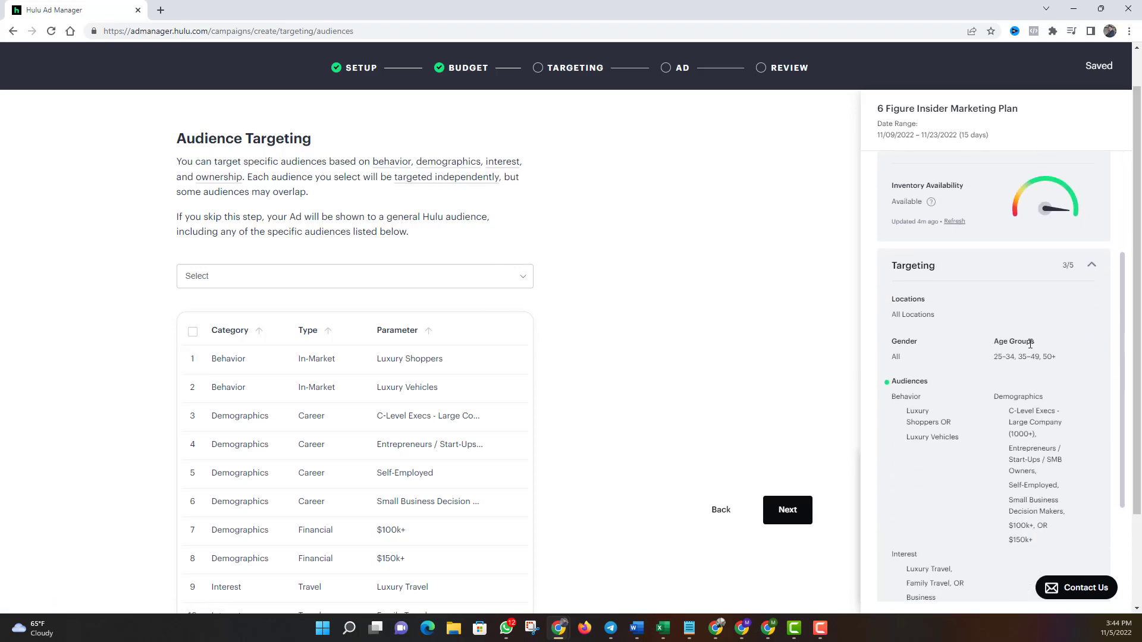
pyautogui.scroll(-3, 1034, 369)
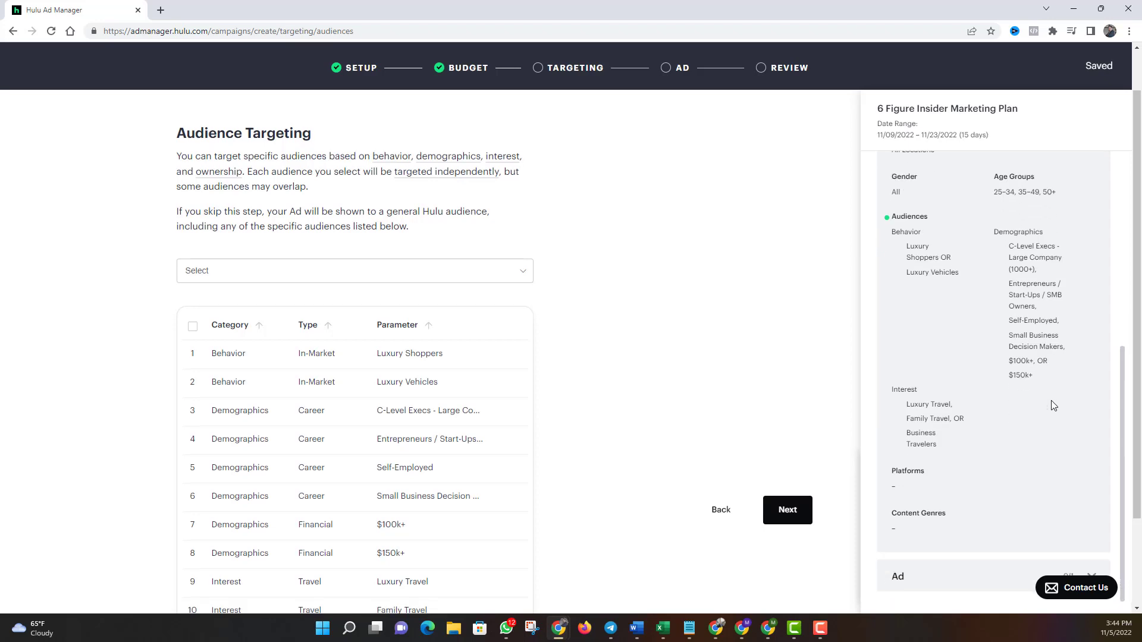
pyautogui.scroll(-2, 1051, 400)
pyautogui.scroll(3, 679, 325)
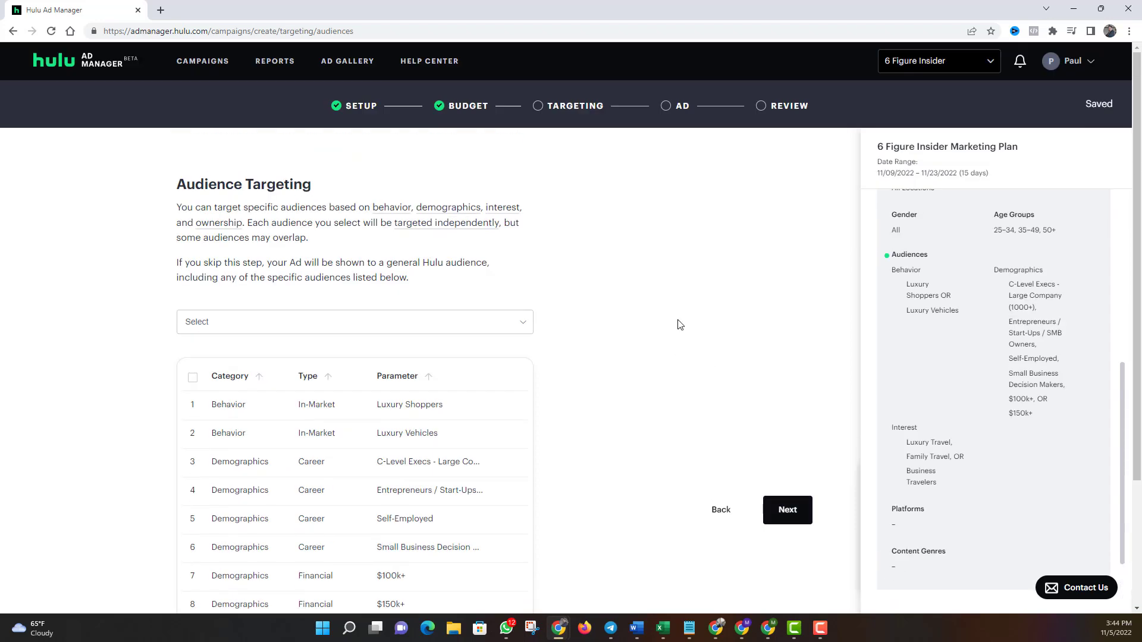
# Step: Limit the platform targeting to Computer by deselecting Mobile and Living Room, and continue to content genre targeting
pyautogui.click(789, 509)
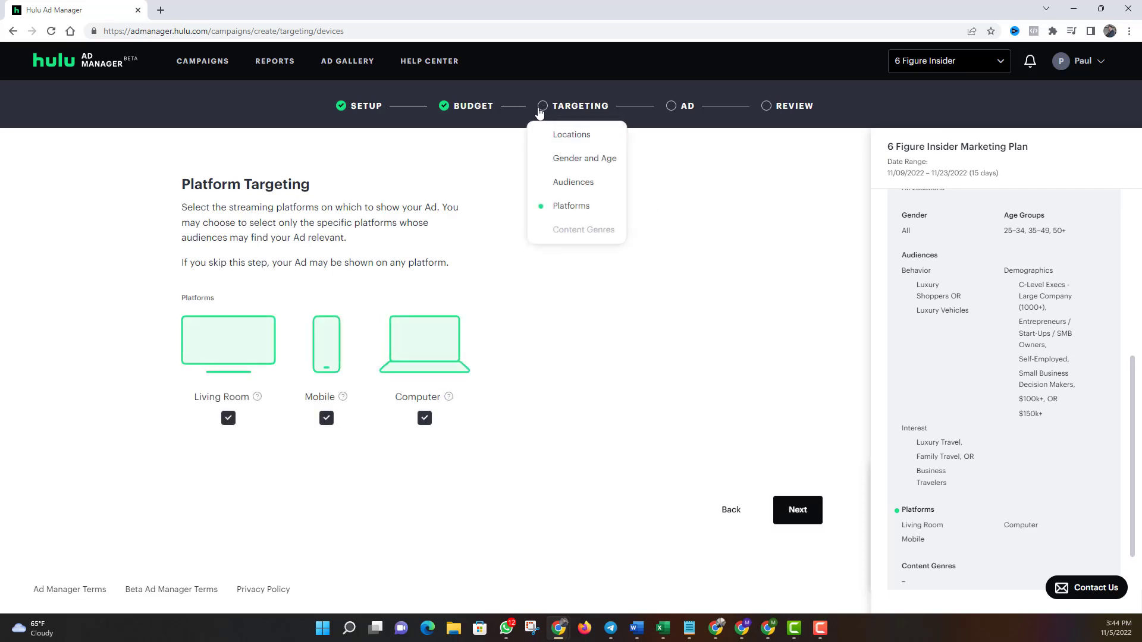
pyautogui.click(327, 418)
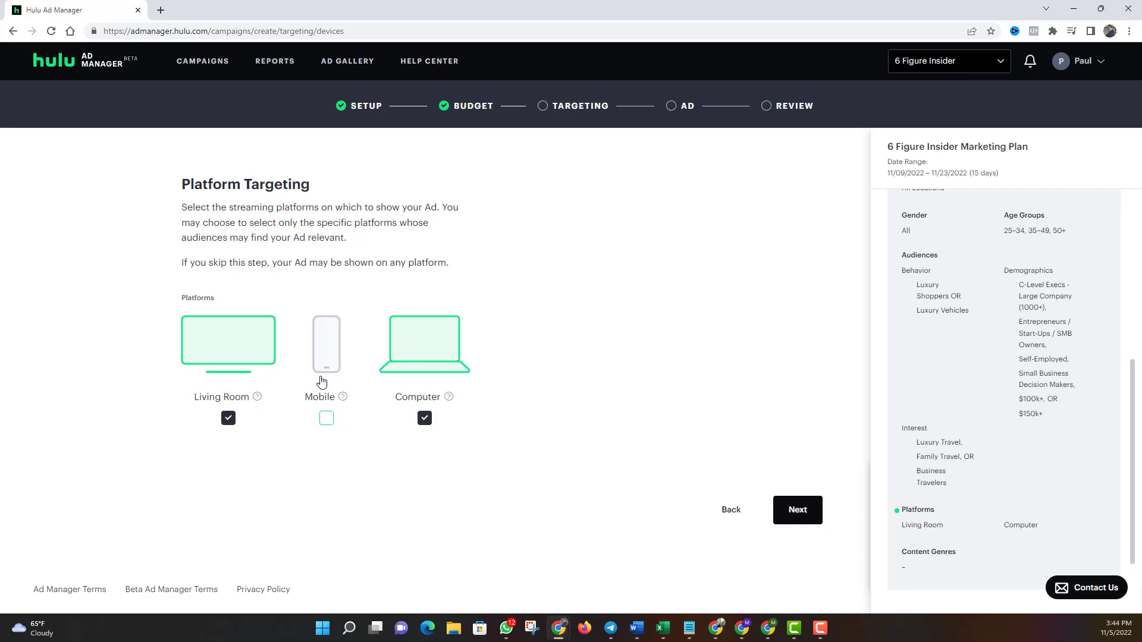
pyautogui.click(229, 418)
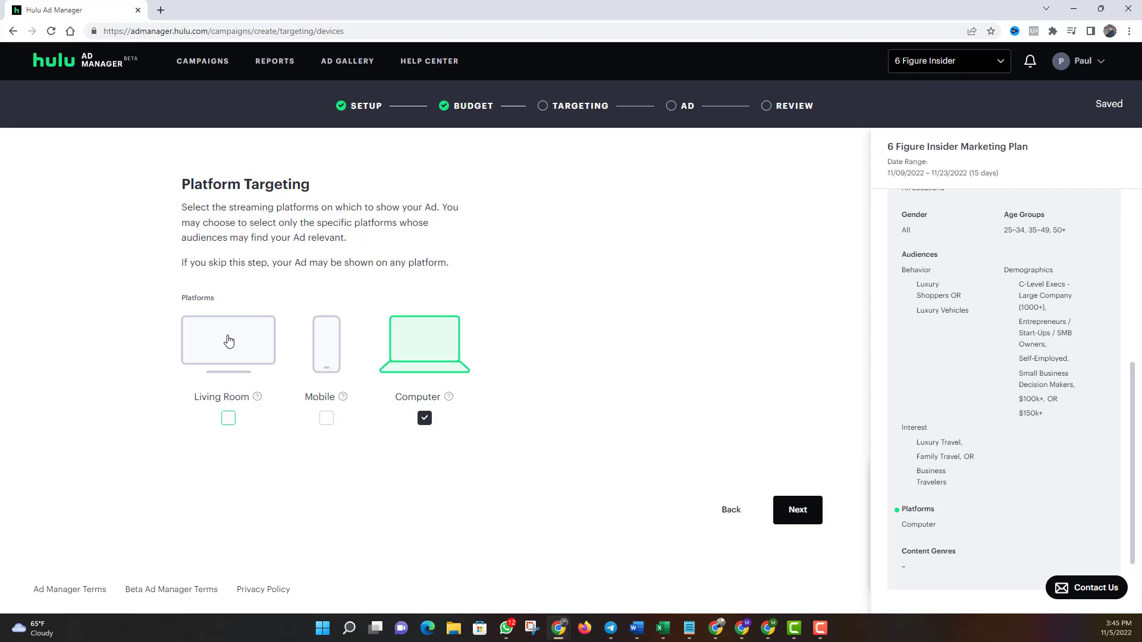
pyautogui.click(798, 511)
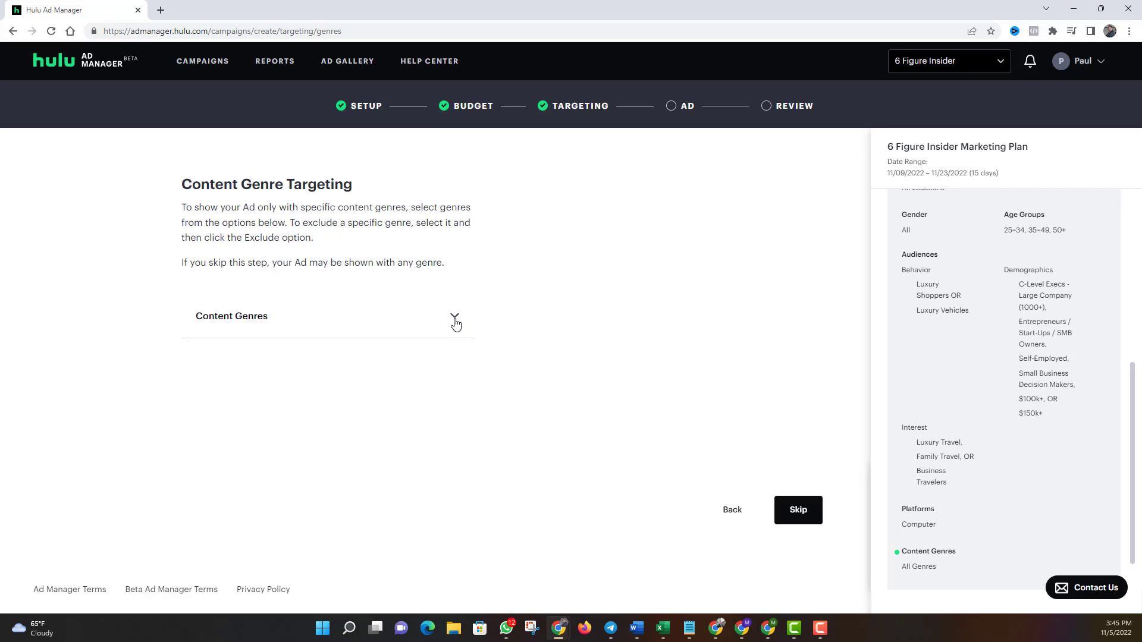
# Step: Include the content genres Business and Documentaries in the genre targeting
pyautogui.click(455, 323)
pyautogui.scroll(-2, 415, 346)
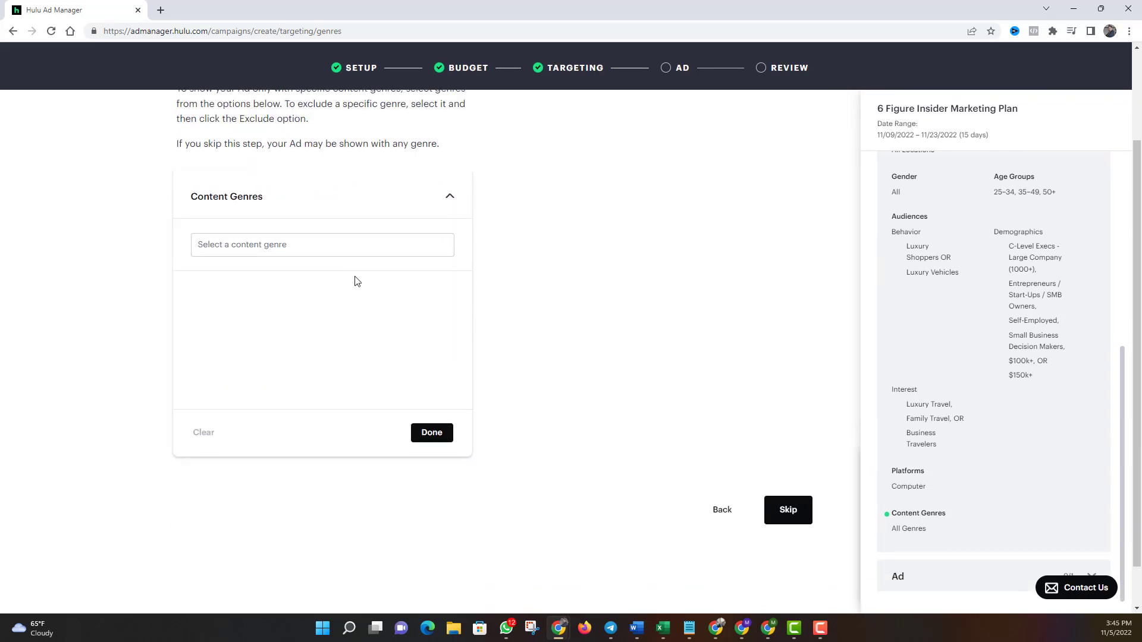
pyautogui.click(341, 247)
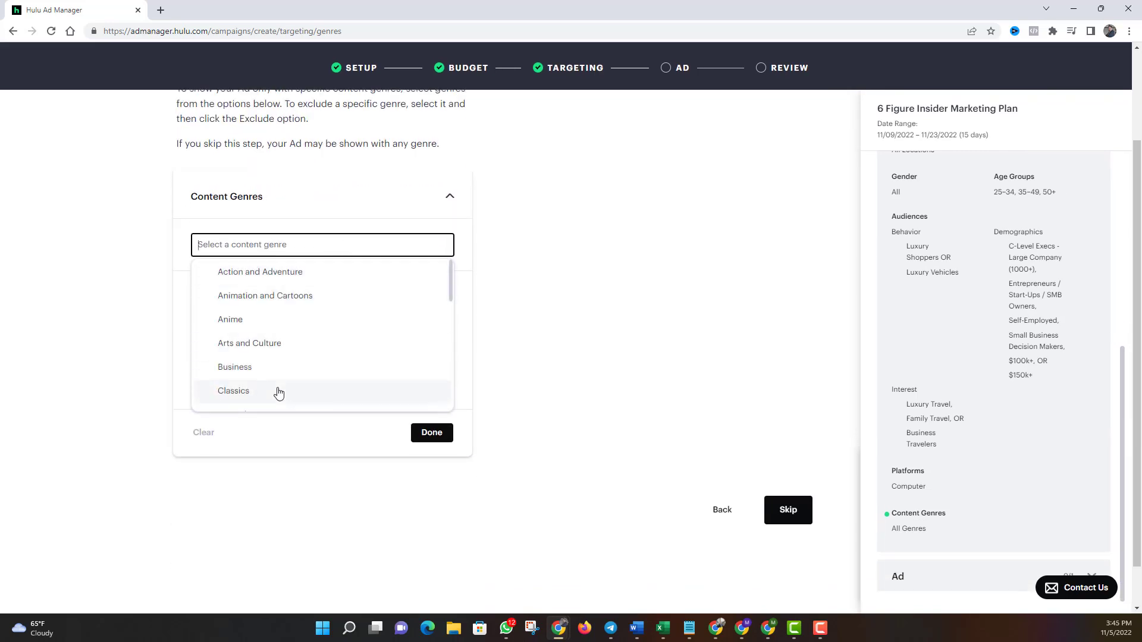
pyautogui.scroll(-1, 244, 324)
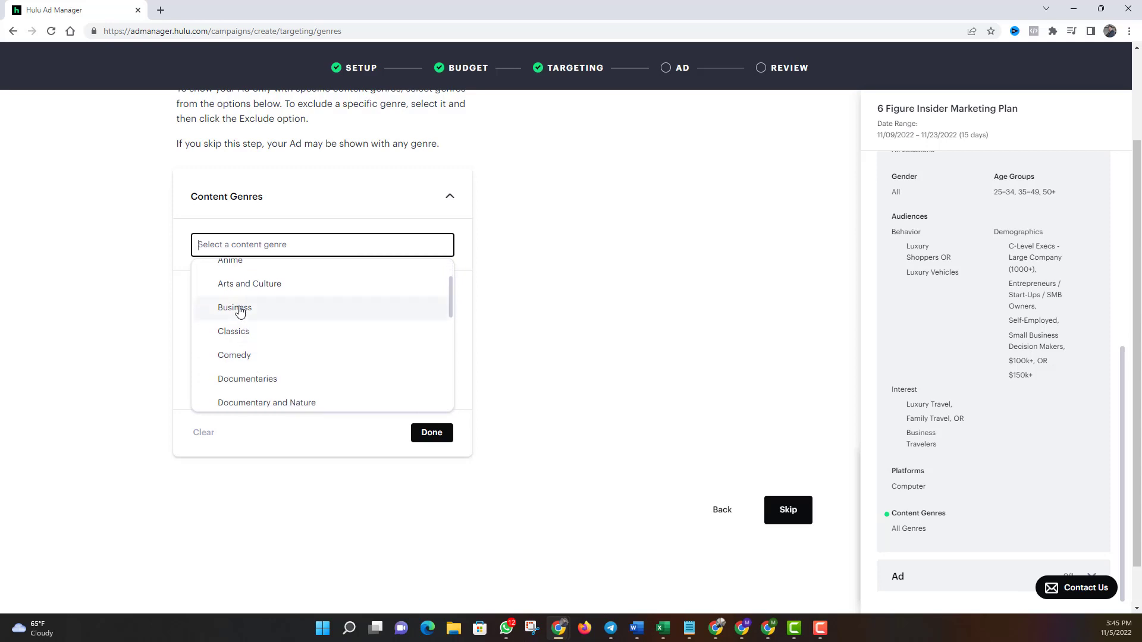
pyautogui.click(239, 308)
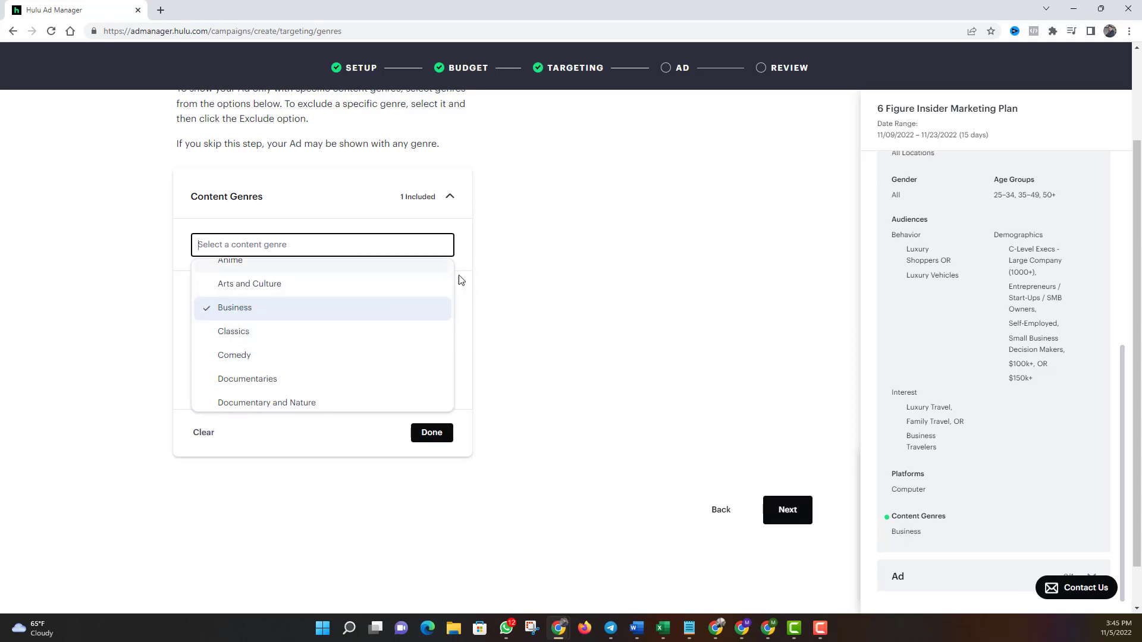
pyautogui.scroll(1, 367, 322)
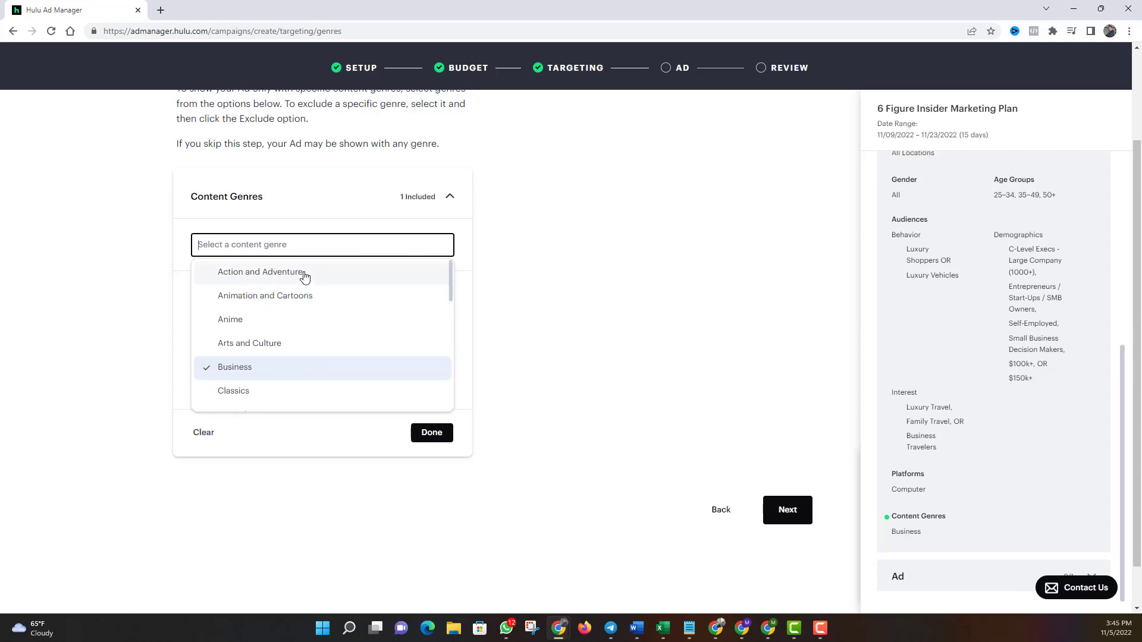
pyautogui.scroll(-2, 339, 333)
pyautogui.scroll(-1, 347, 341)
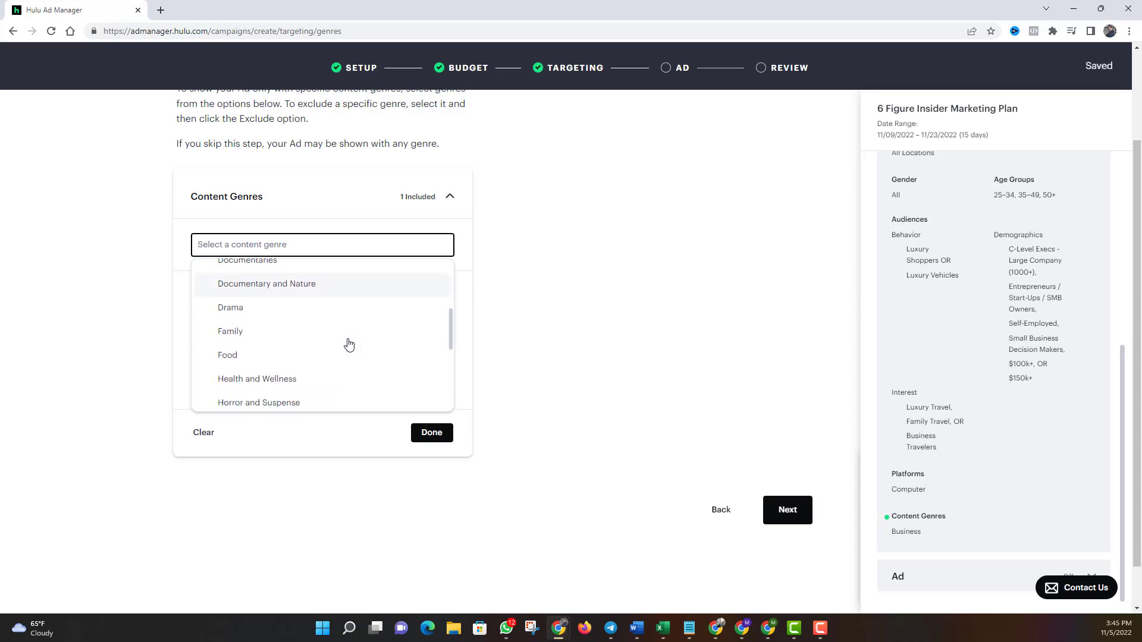
pyautogui.scroll(1, 309, 333)
pyautogui.click(270, 323)
# Step: Add Health and Wellness and Lifestyle to the included content genres
pyautogui.scroll(-1, 326, 339)
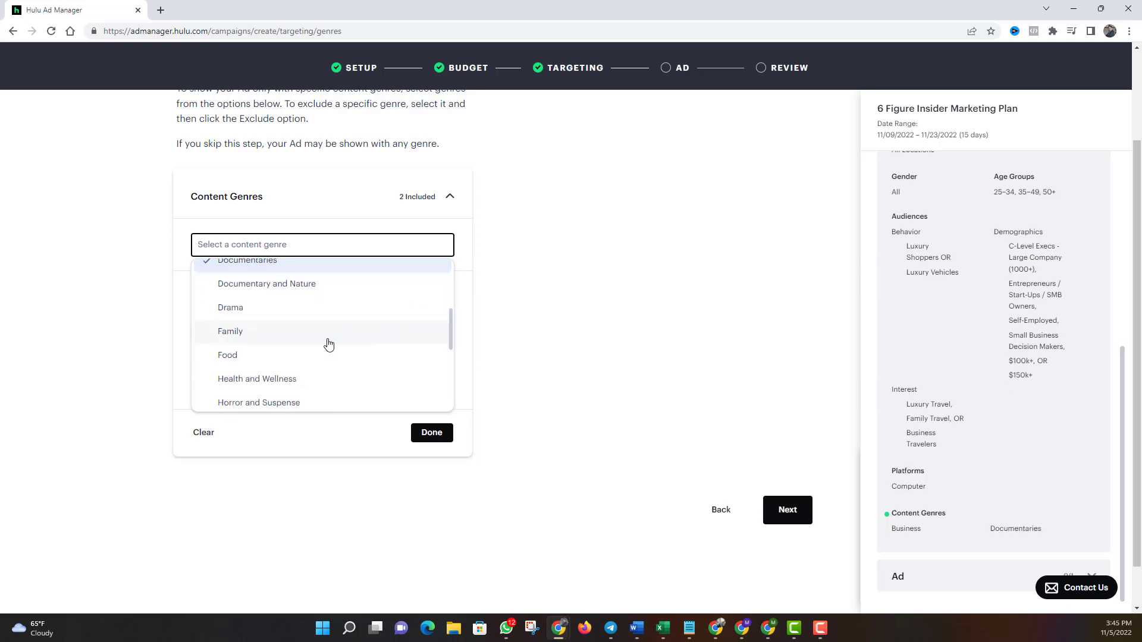
pyautogui.scroll(-2, 336, 342)
pyautogui.scroll(1, 334, 341)
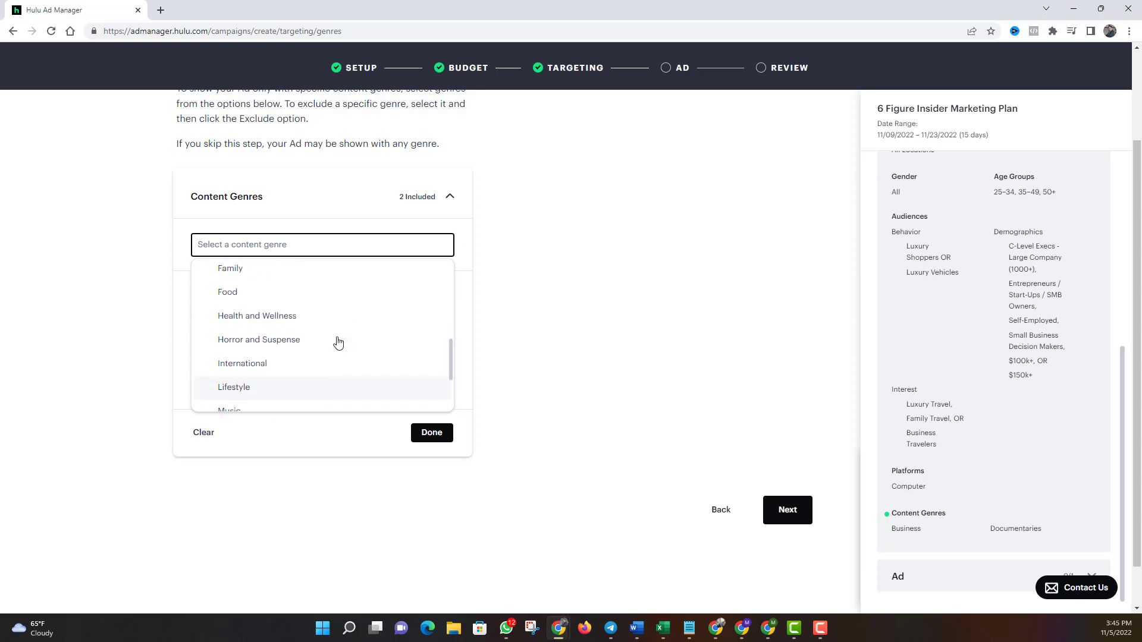
pyautogui.click(295, 322)
pyautogui.scroll(-1, 356, 345)
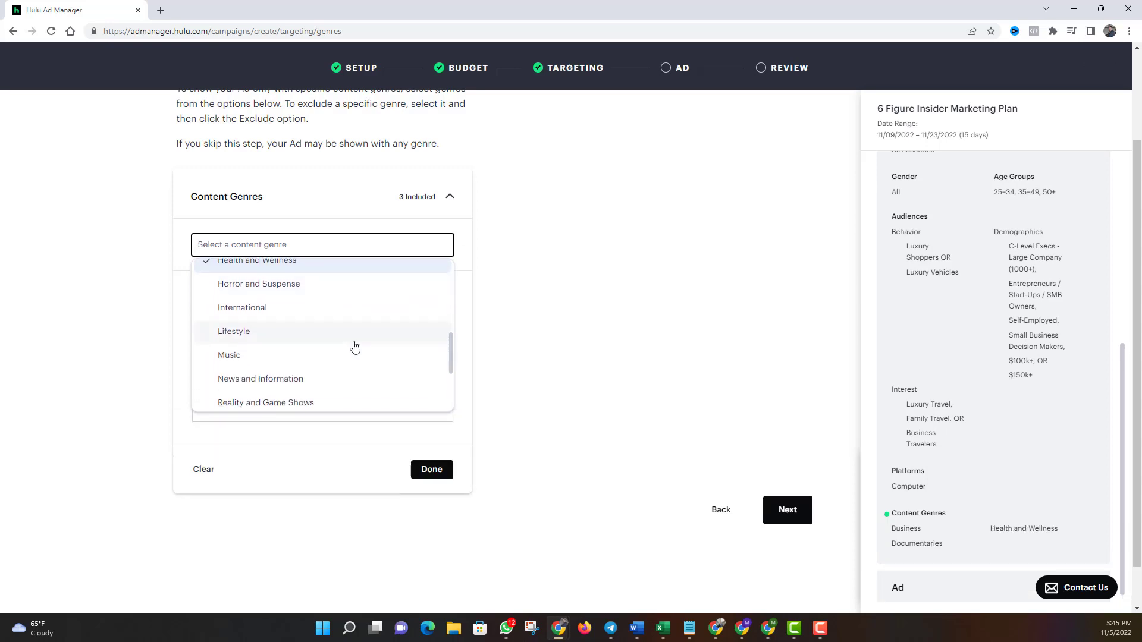
pyautogui.click(277, 338)
pyautogui.scroll(-1, 373, 348)
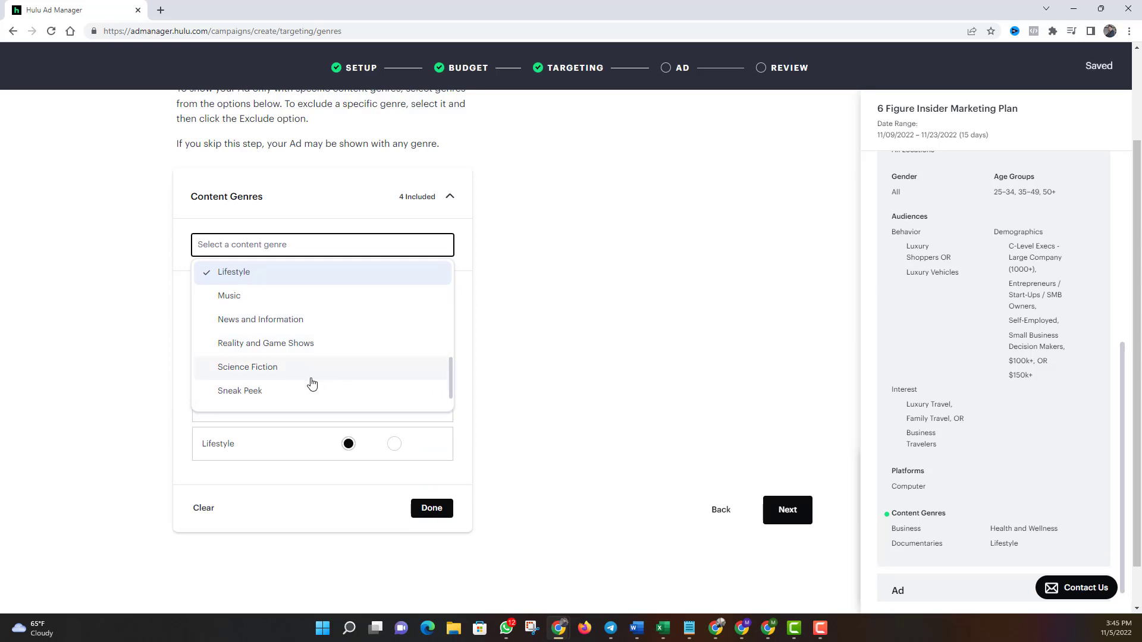
# Step: Look through the full list of content genres, from Action and Adventure to Video Games, for further genres to include
pyautogui.scroll(1, 262, 390)
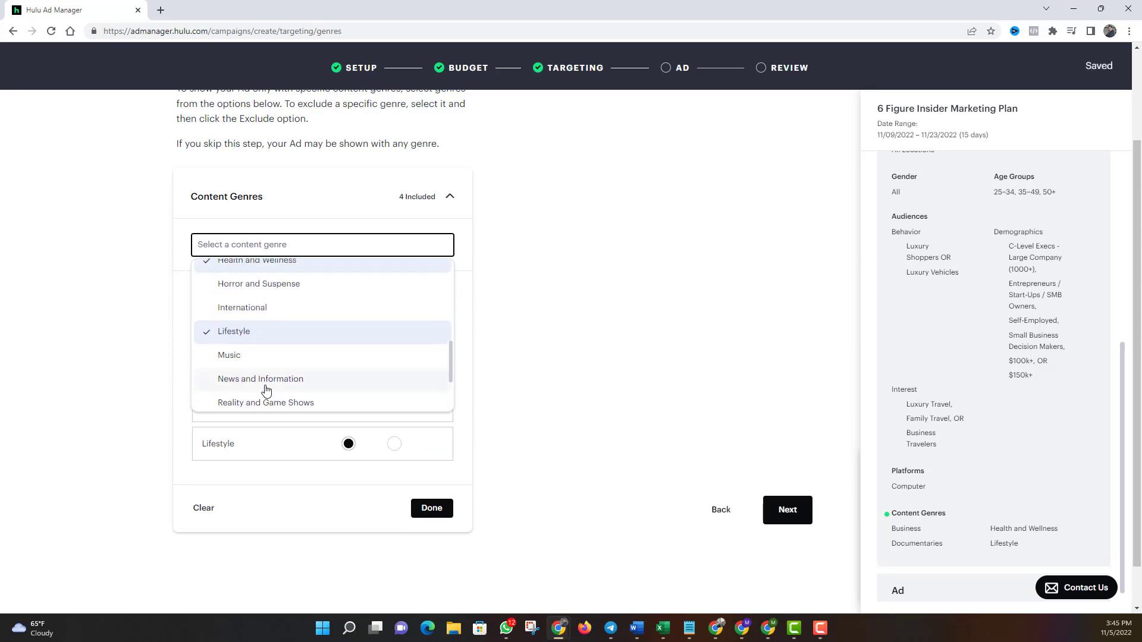
pyautogui.scroll(3, 265, 387)
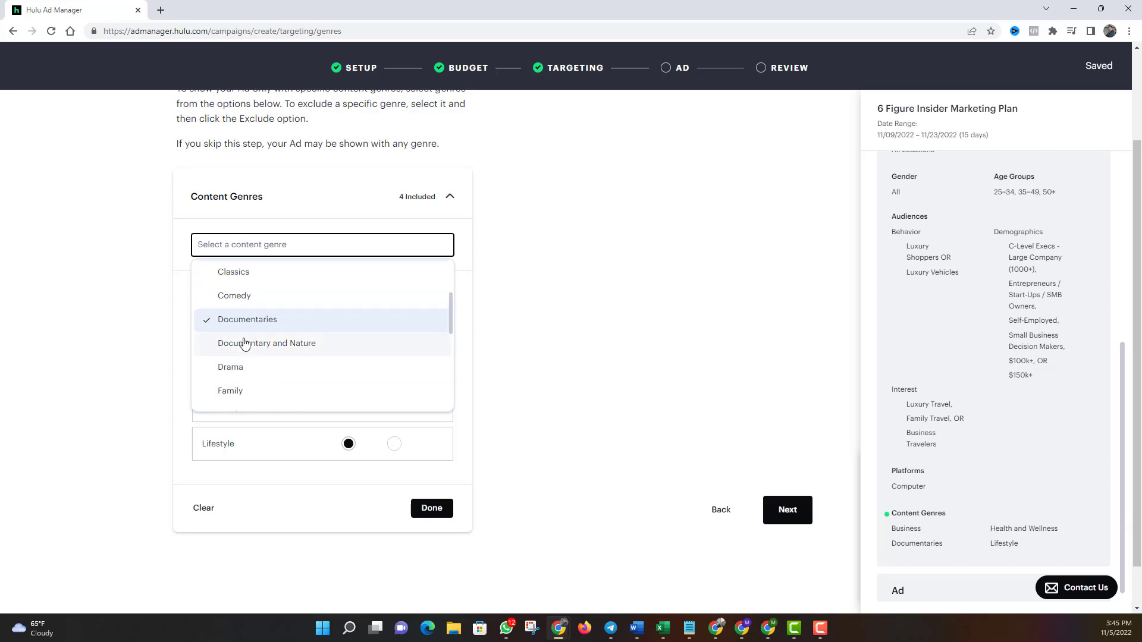
pyautogui.scroll(1, 237, 309)
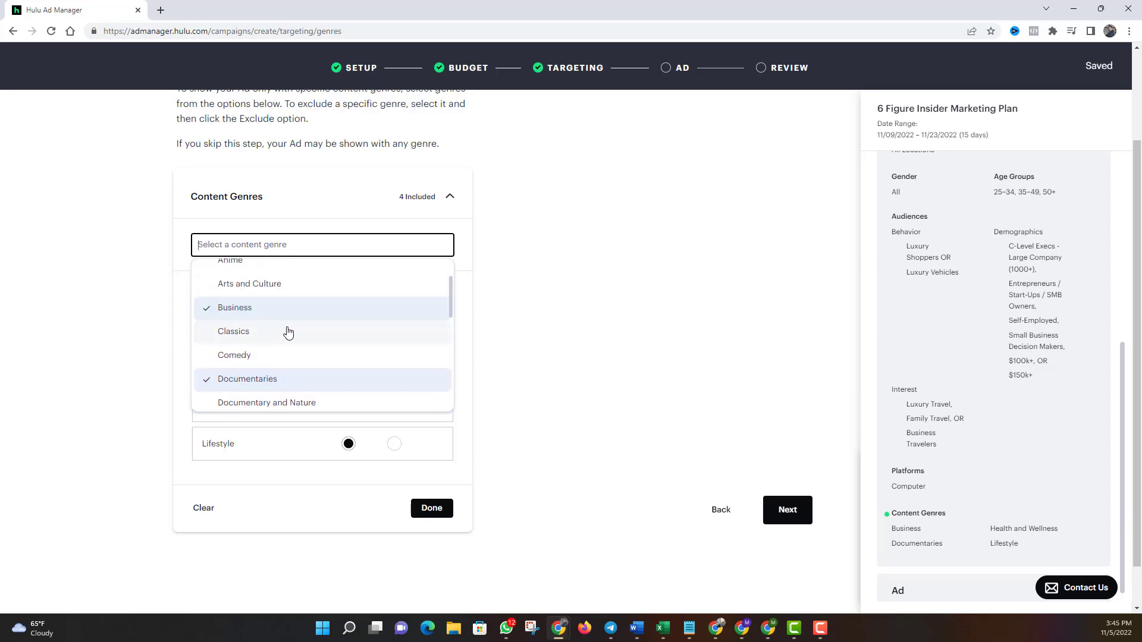
pyautogui.scroll(5, 285, 331)
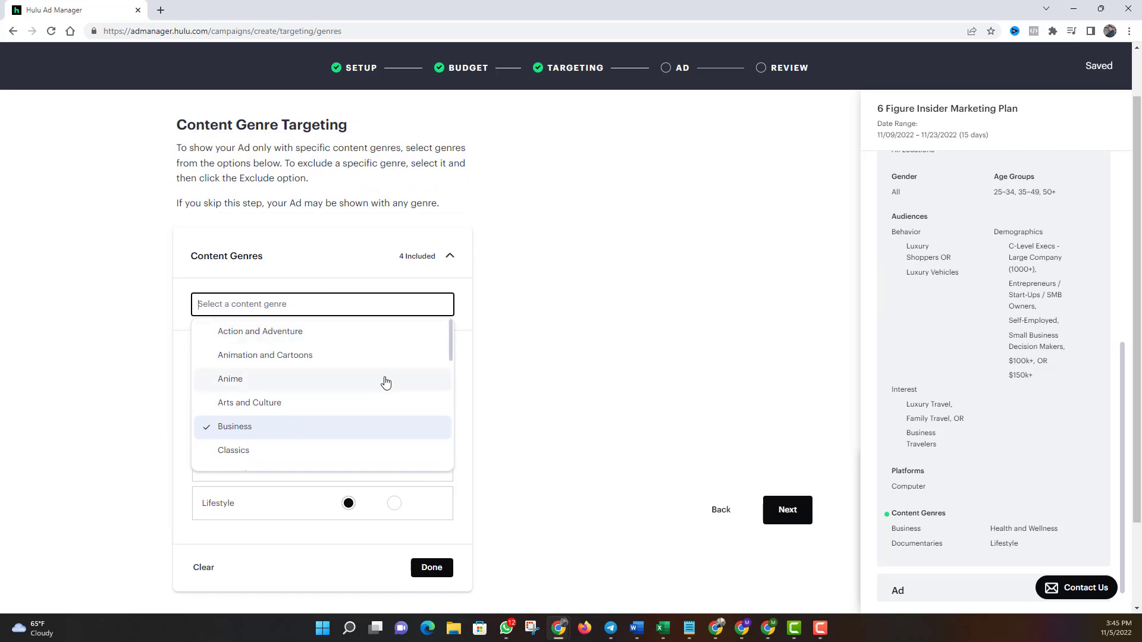
pyautogui.scroll(-3, 371, 379)
pyautogui.scroll(-3, 371, 379)
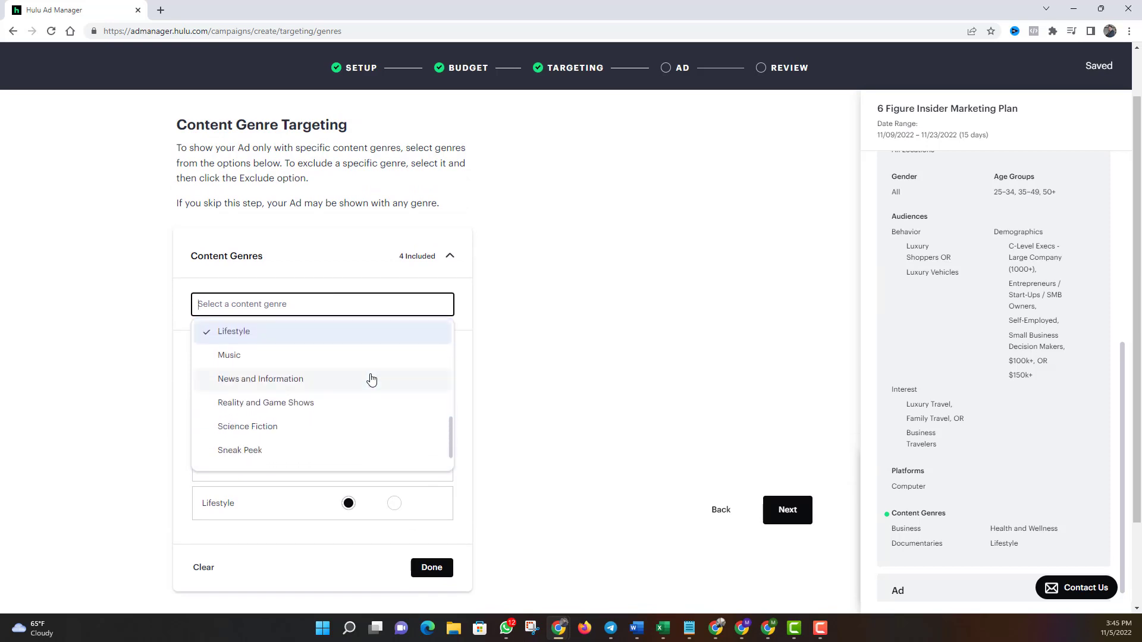
pyautogui.scroll(-1, 320, 400)
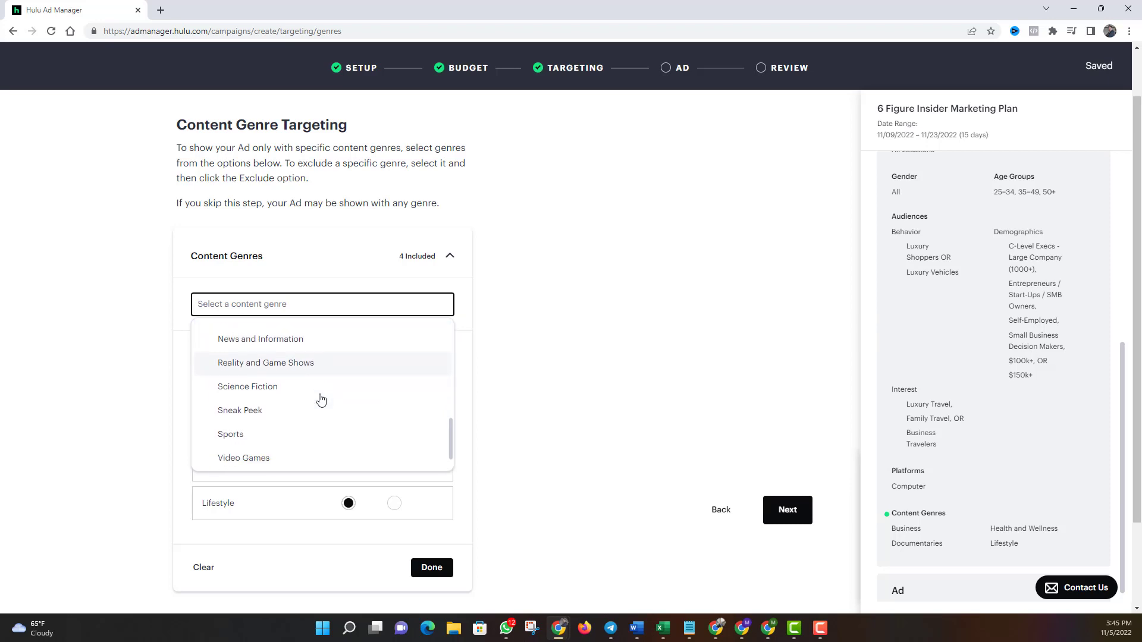
pyautogui.scroll(-1, 262, 387)
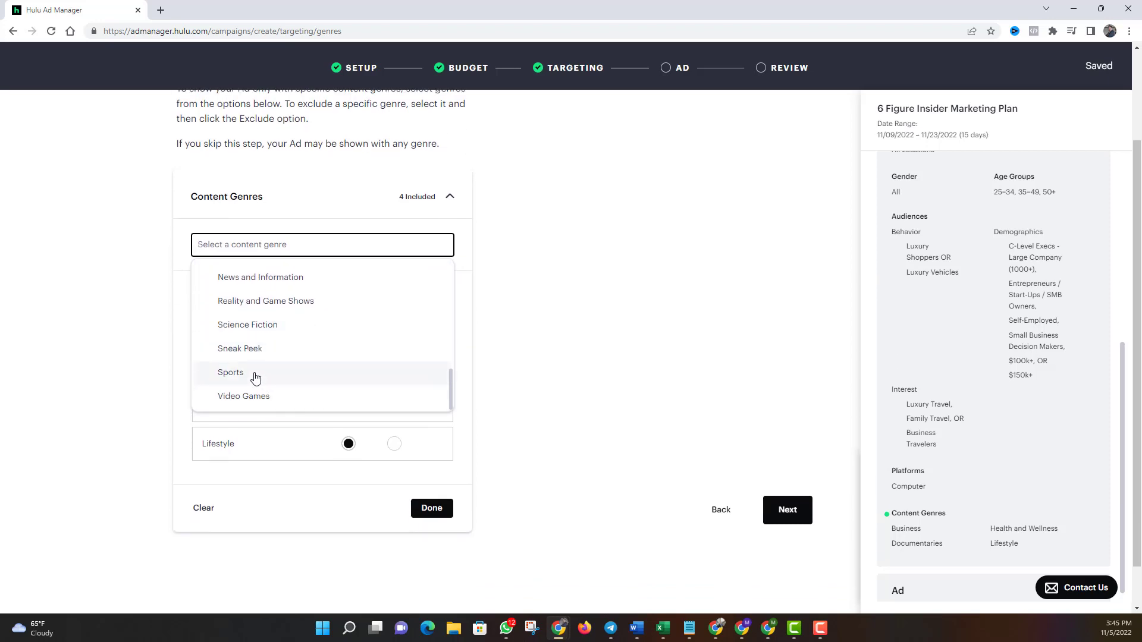
# Step: Add Sports, News and Information, and Music to the included content genres
pyautogui.click(255, 378)
pyautogui.scroll(1, 293, 324)
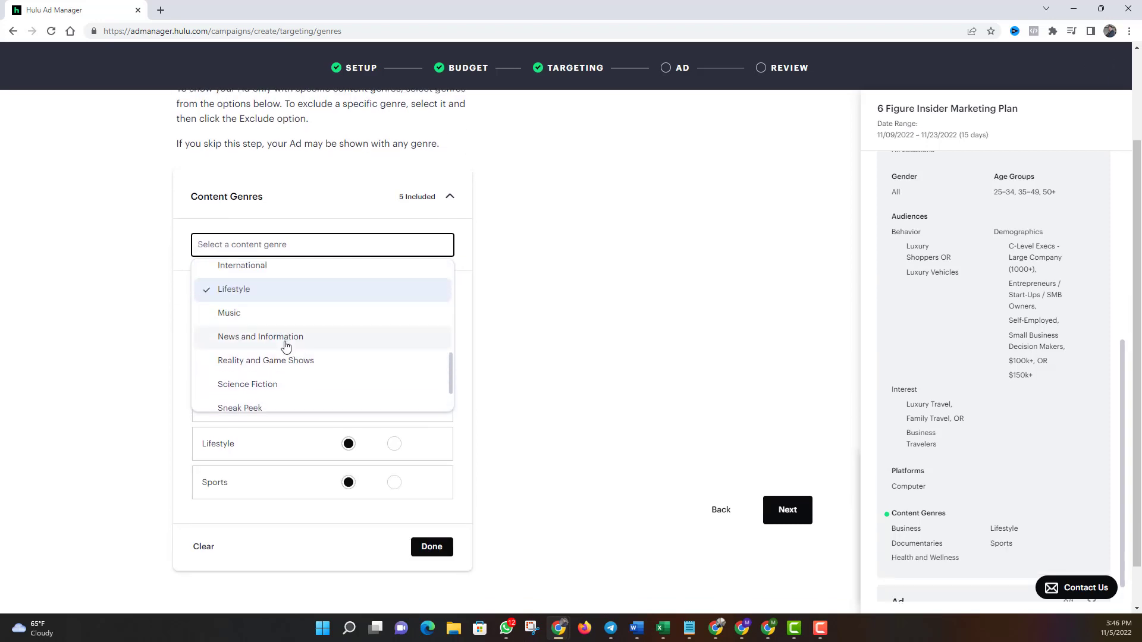
pyautogui.click(285, 341)
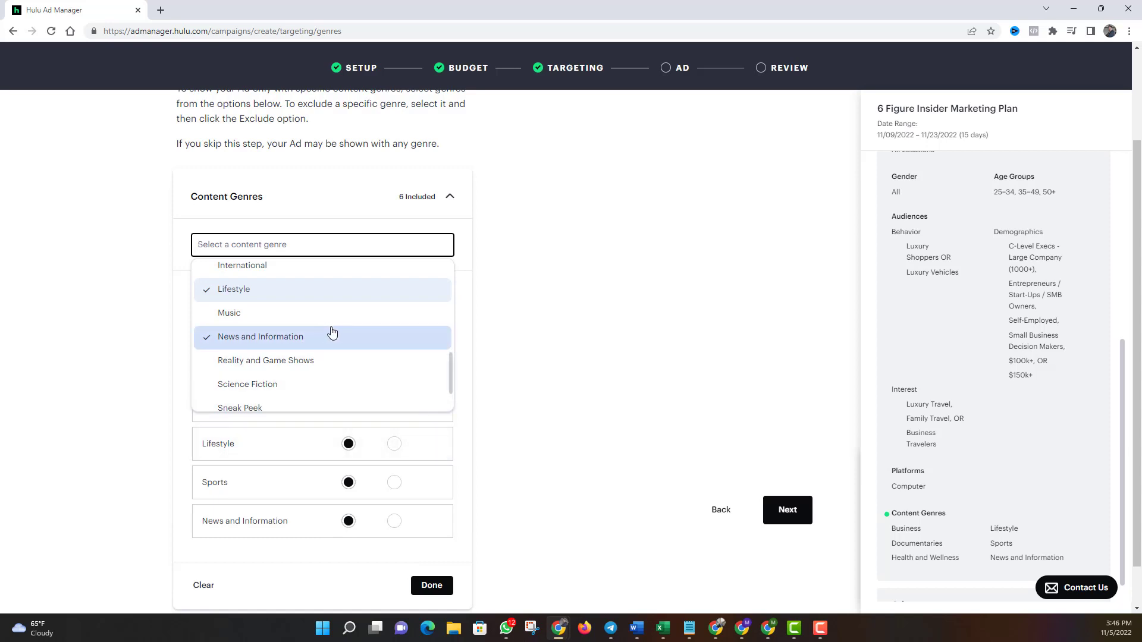
pyautogui.click(385, 321)
pyautogui.scroll(-1, 535, 397)
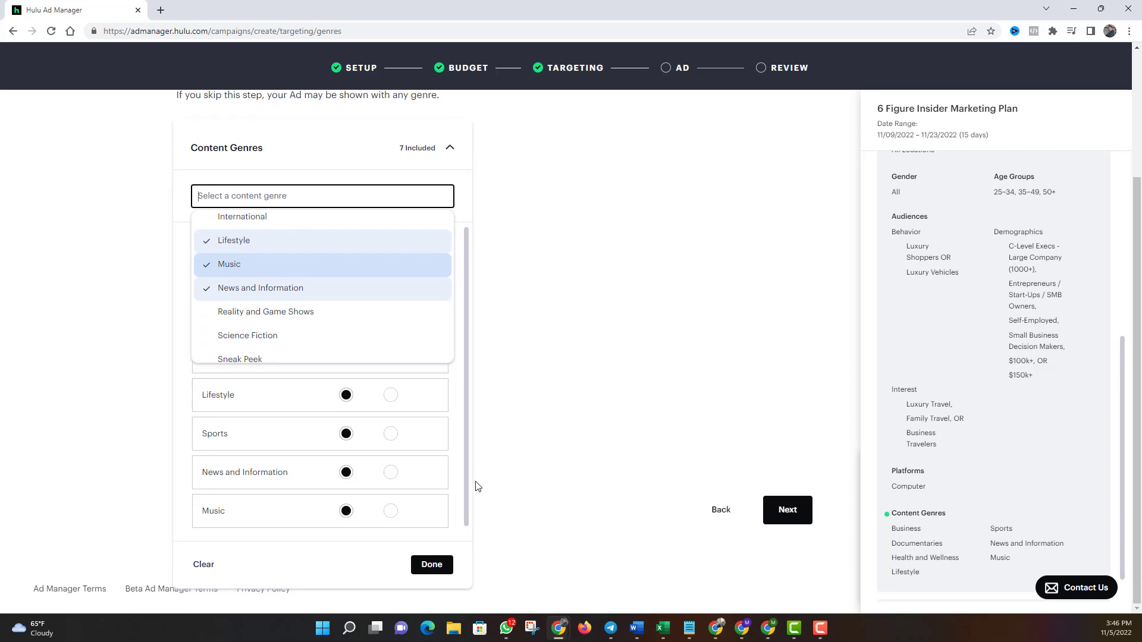
pyautogui.click(490, 275)
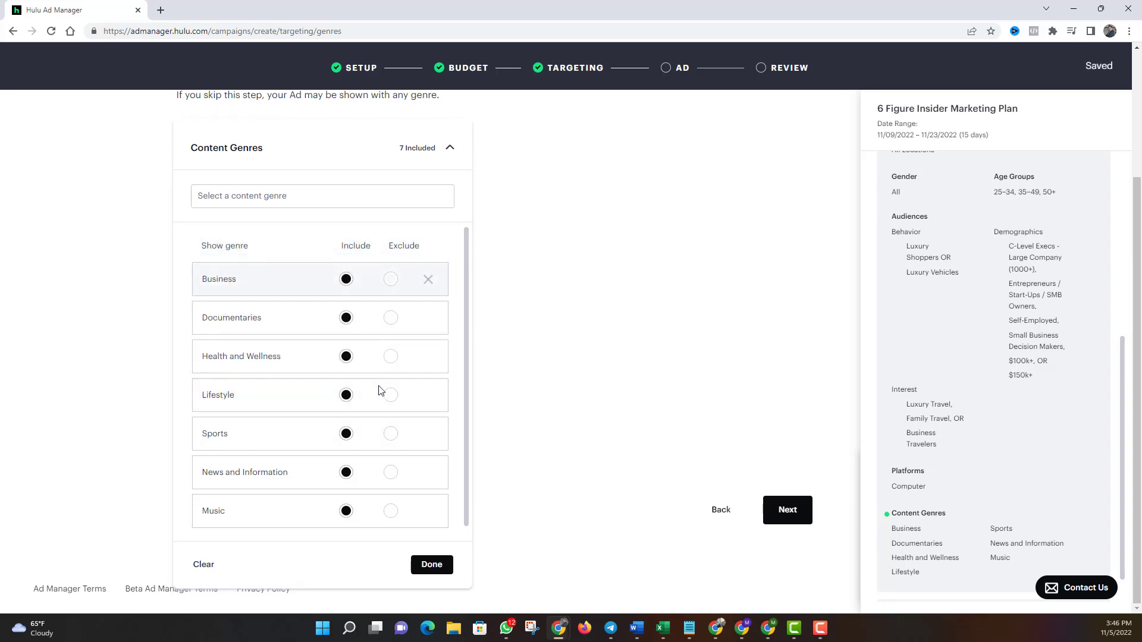
# Step: Check the remaining content genres, finish the genre selection and continue to ad selection
pyautogui.scroll(1, 360, 351)
pyautogui.click(288, 255)
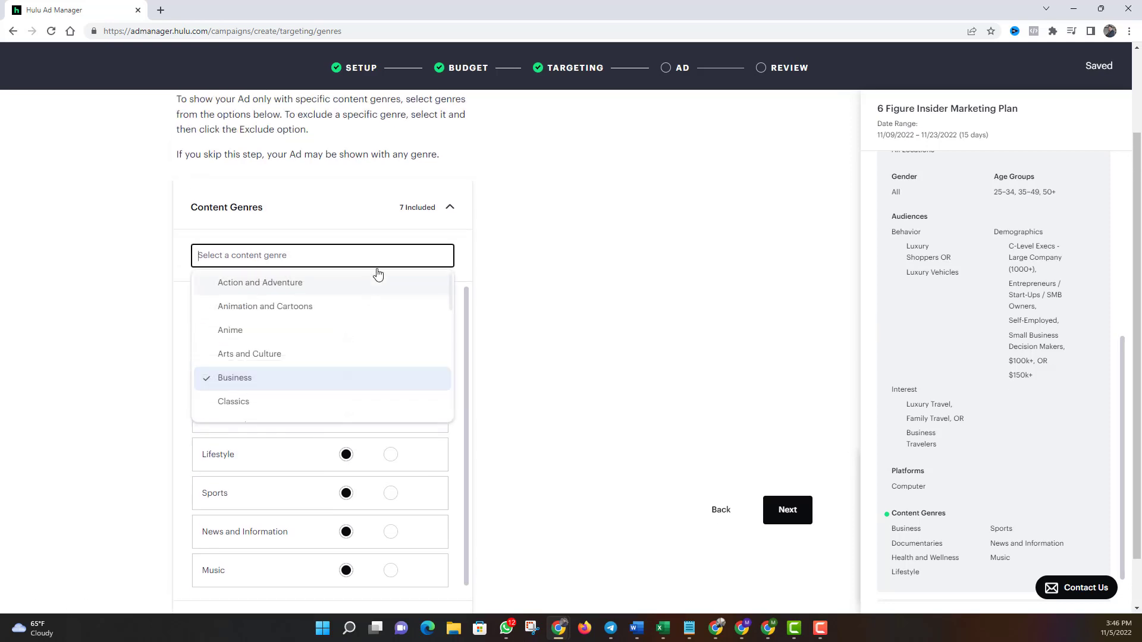
pyautogui.scroll(-1, 389, 356)
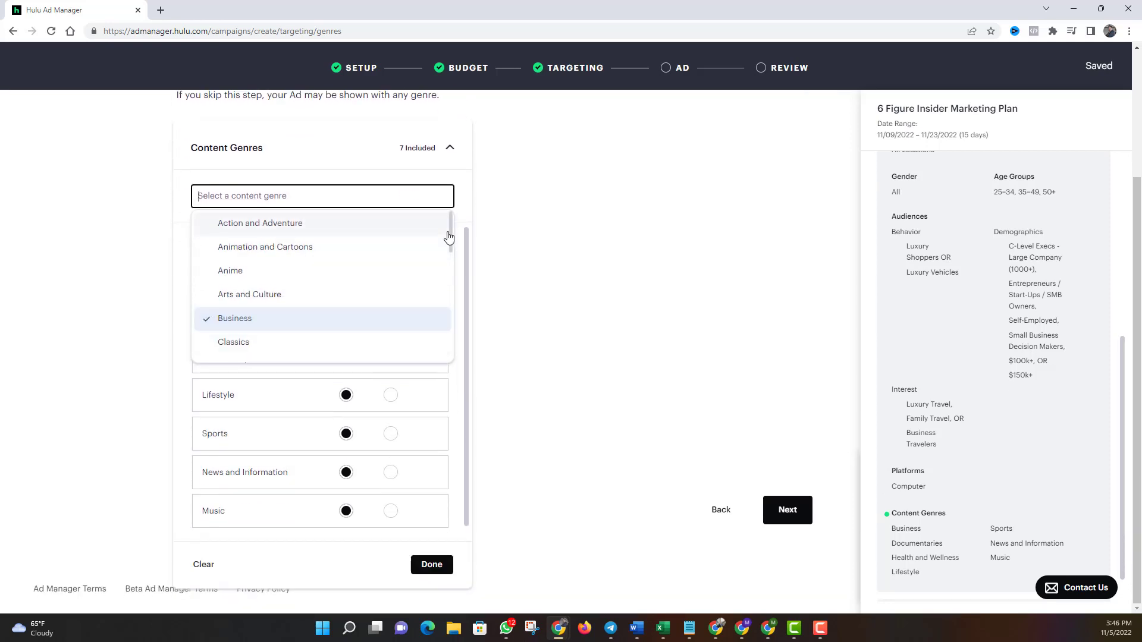
pyautogui.moveTo(450, 235); pyautogui.dragTo(450, 374)
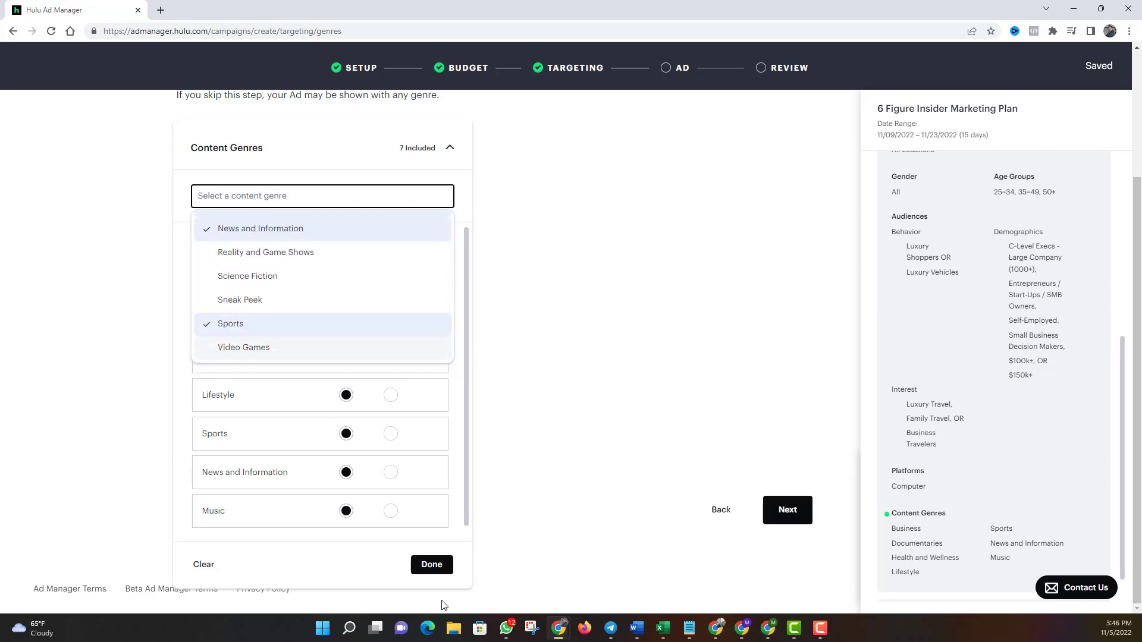
pyautogui.click(435, 568)
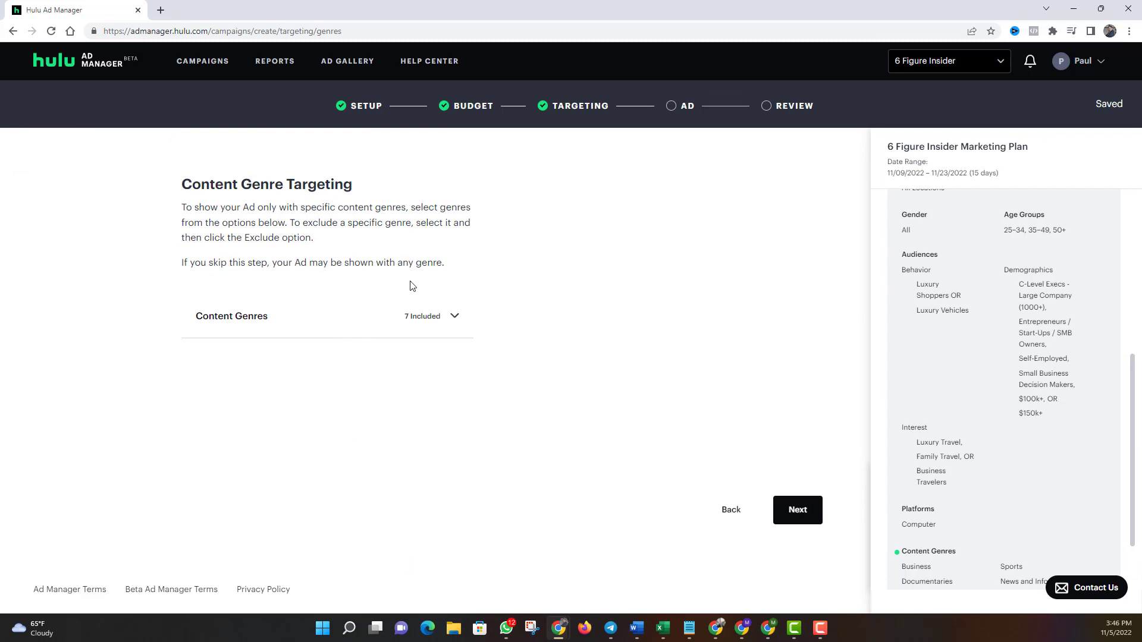
pyautogui.click(797, 510)
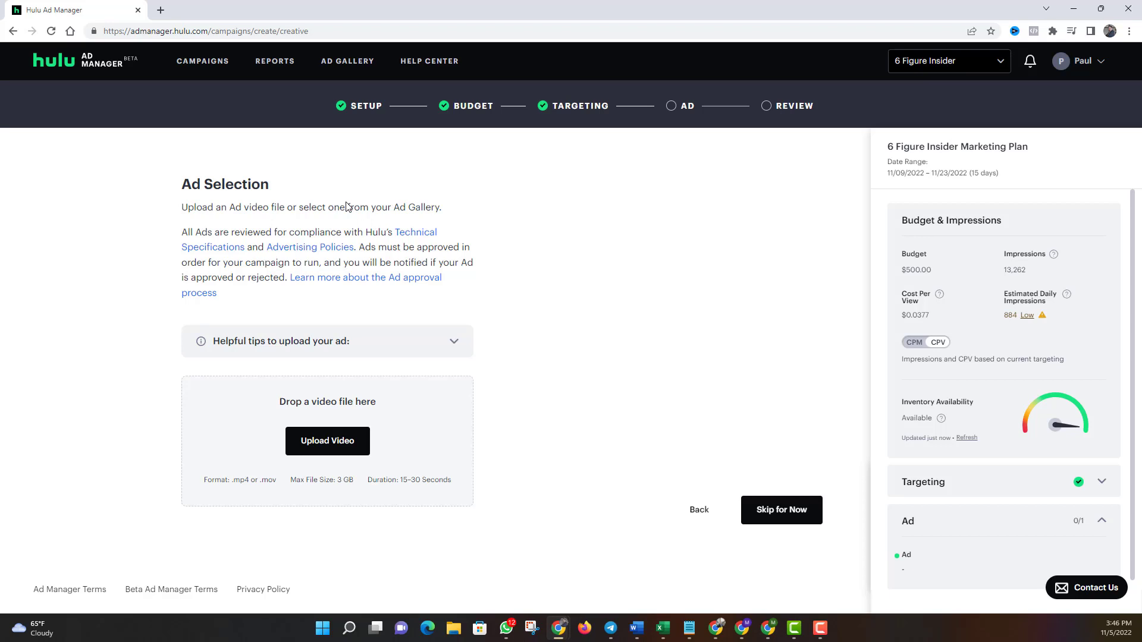
# Step: Try to upload an MP4 video from the Video Ads folder as the campaign's ad
pyautogui.click(346, 447)
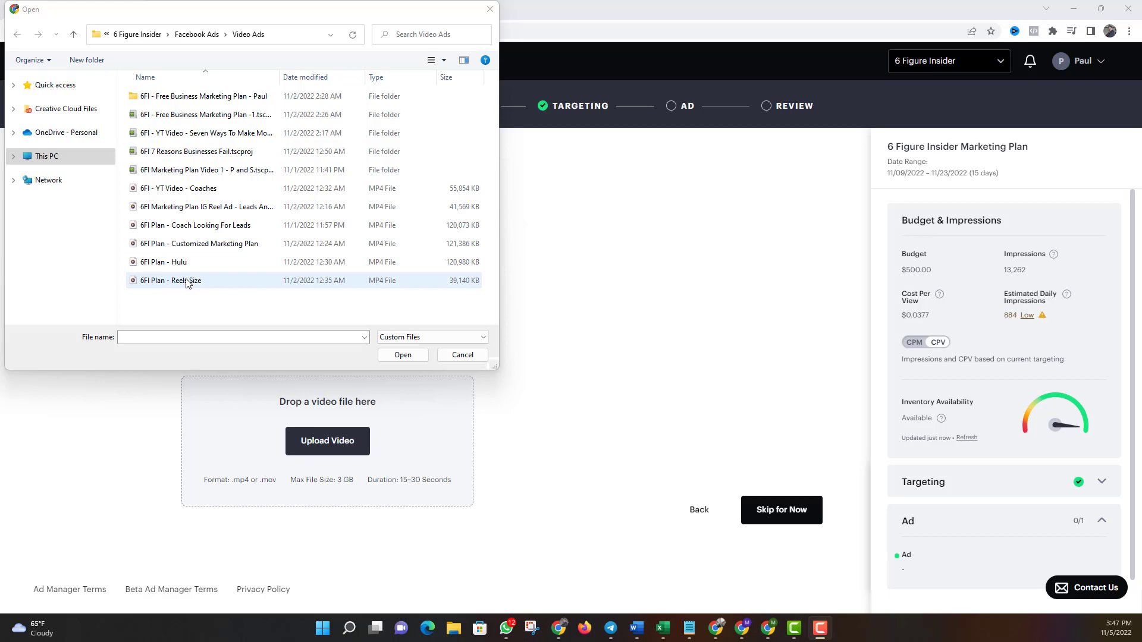
pyautogui.doubleClick(183, 207)
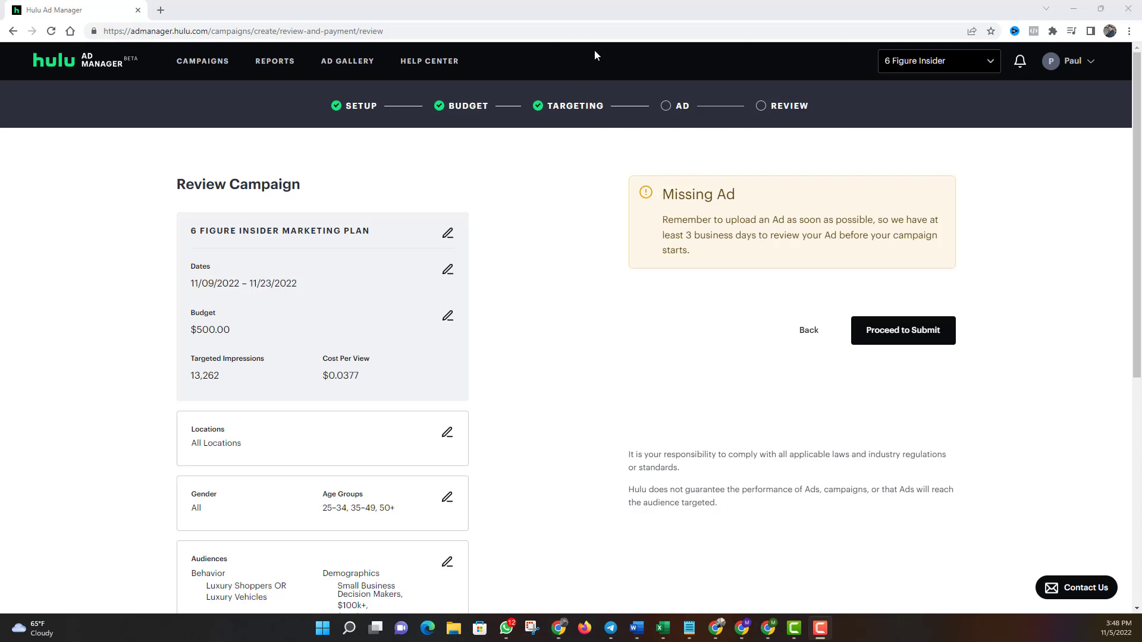
# Step: Review the campaign summary from dates and budget to content genres, and open its location targeting for editing
pyautogui.scroll(-7, 517, 291)
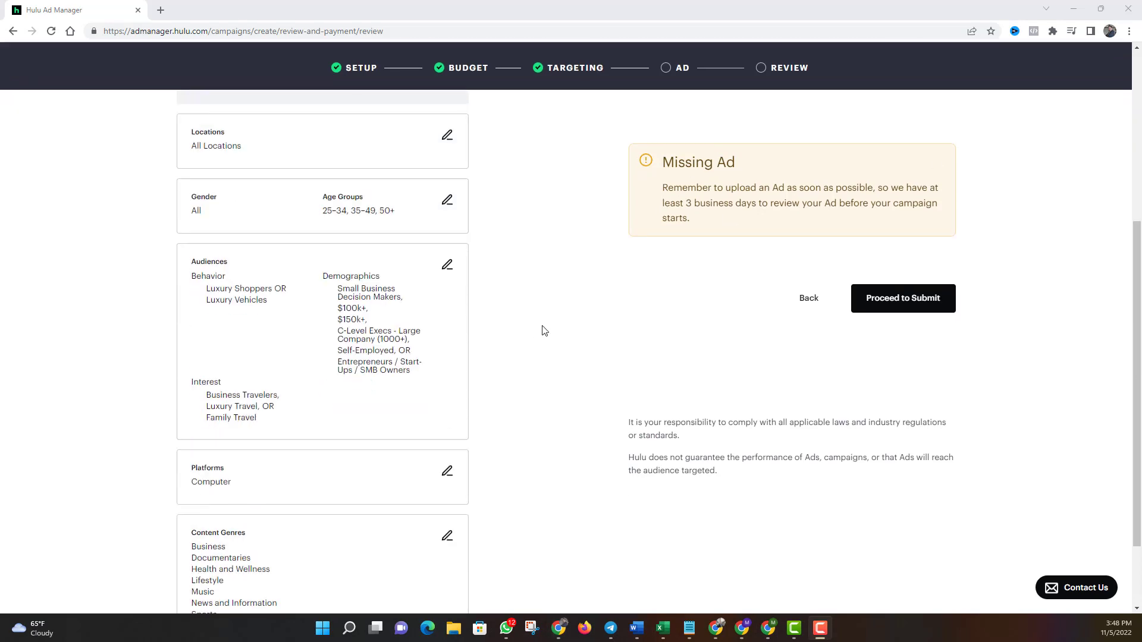
pyautogui.scroll(2, 538, 332)
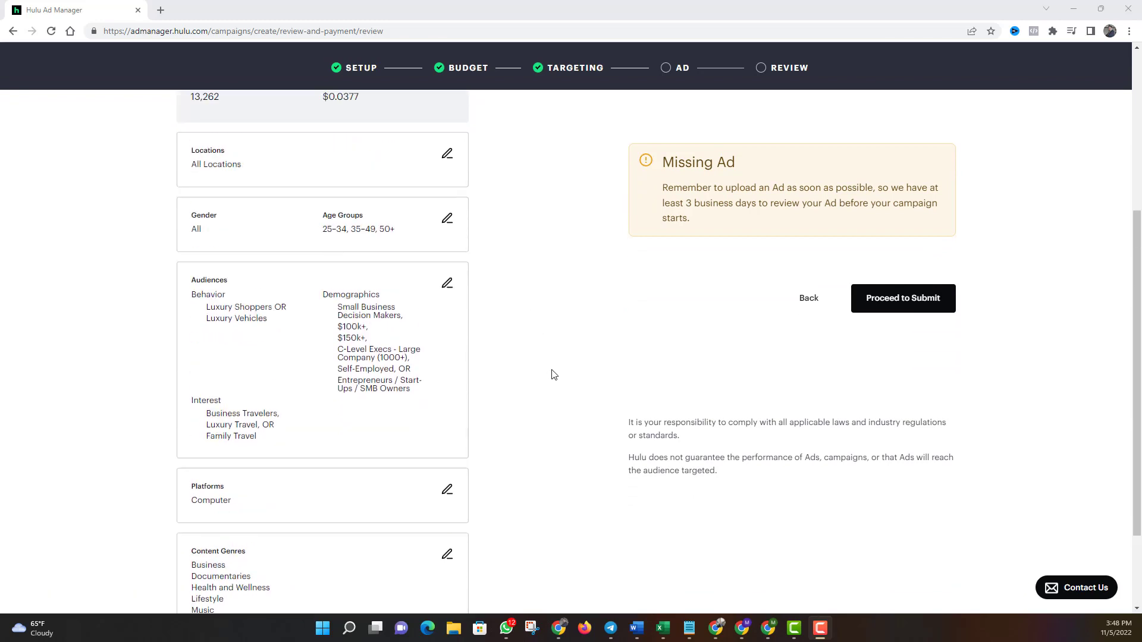
pyautogui.scroll(5, 579, 349)
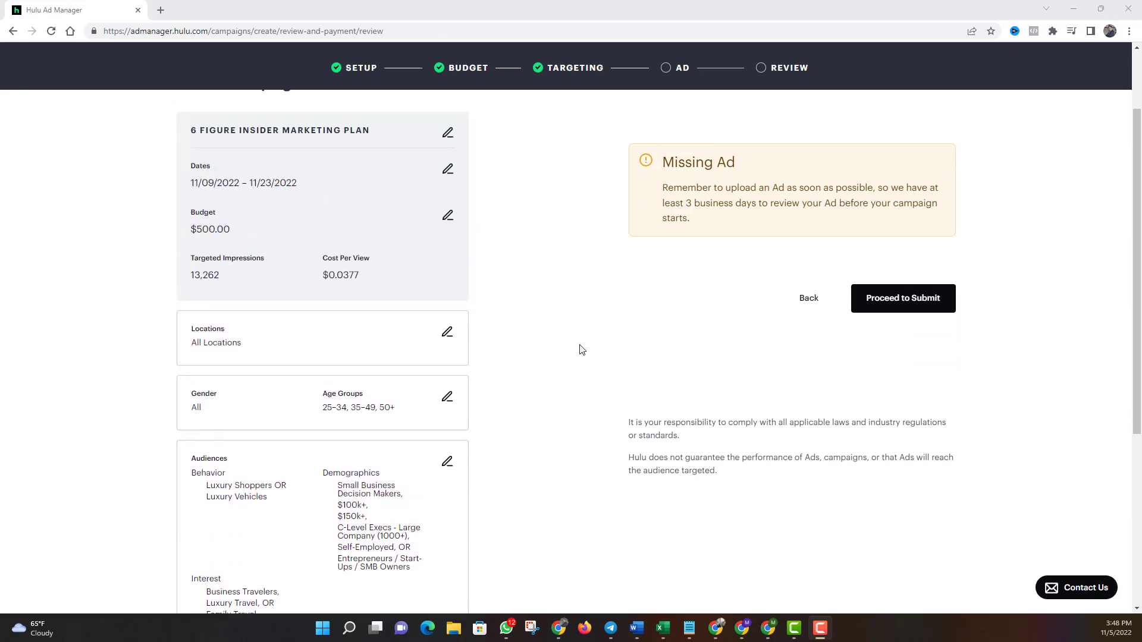
pyautogui.scroll(-2, 366, 339)
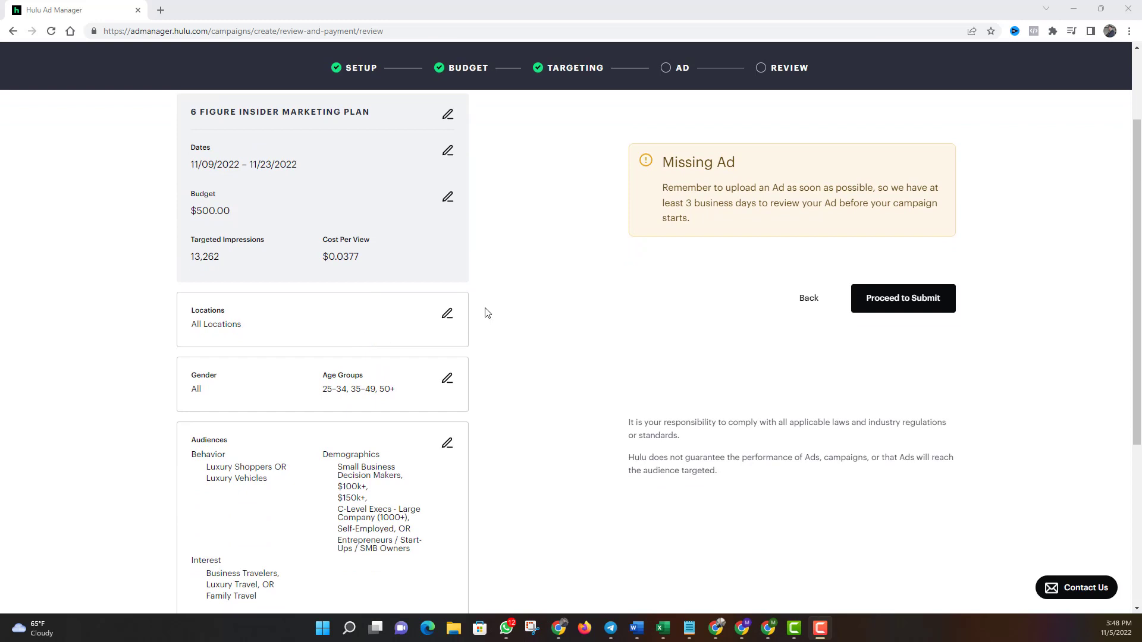
pyautogui.click(446, 315)
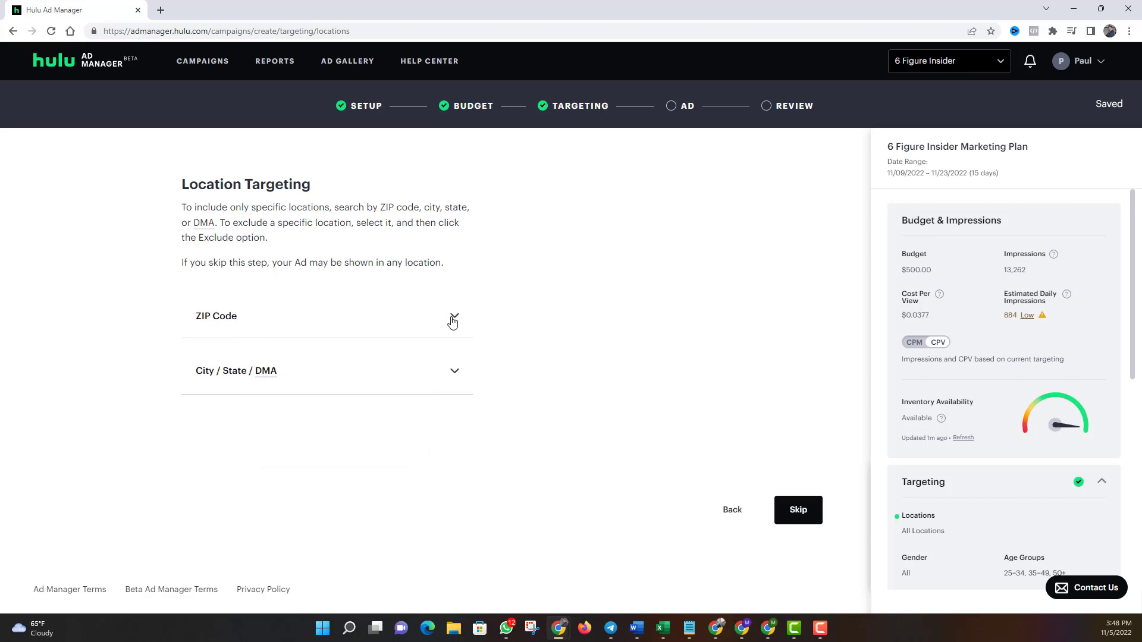
# Step: Go through the location, gender and age, audience, platform and genre targeting, skip the ad upload and return to the campaign review
pyautogui.click(791, 522)
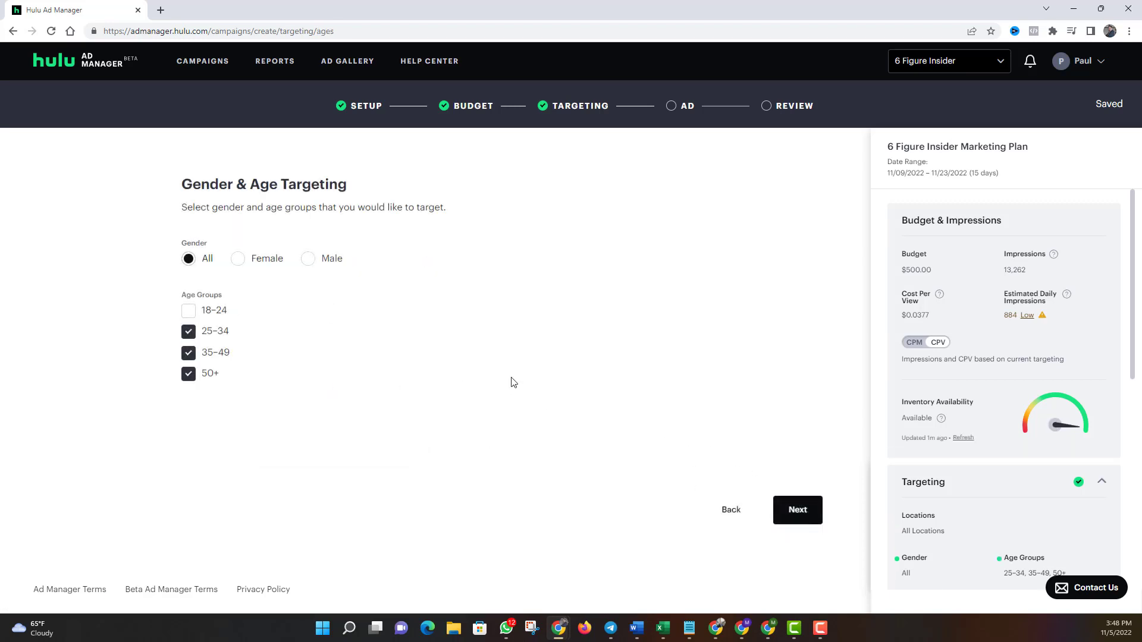
pyautogui.click(791, 511)
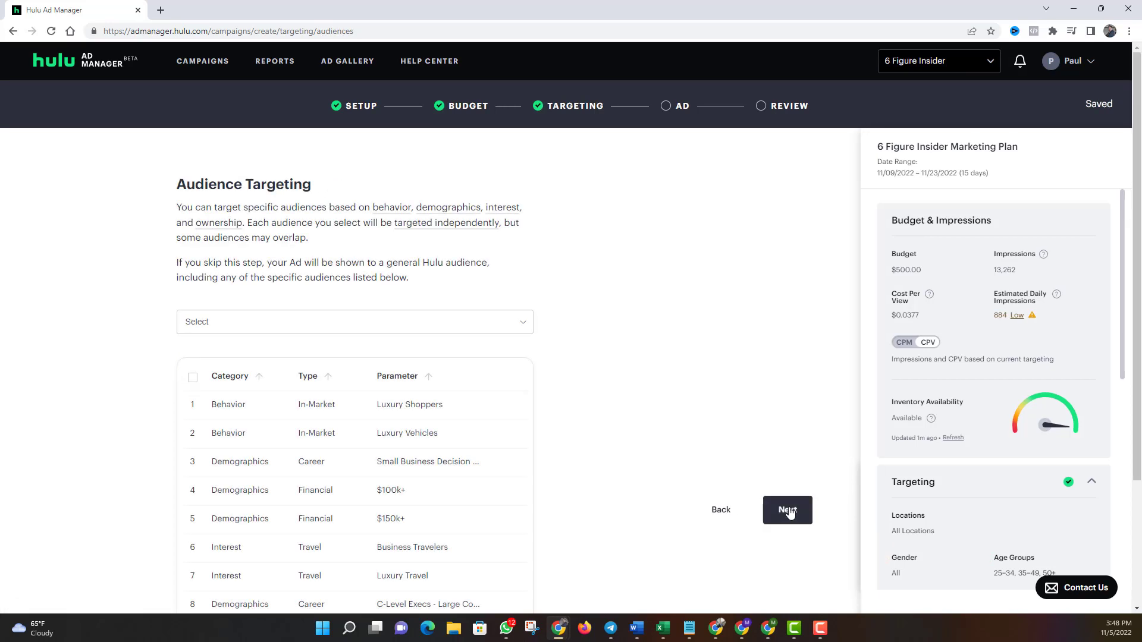
pyautogui.scroll(-2, 789, 512)
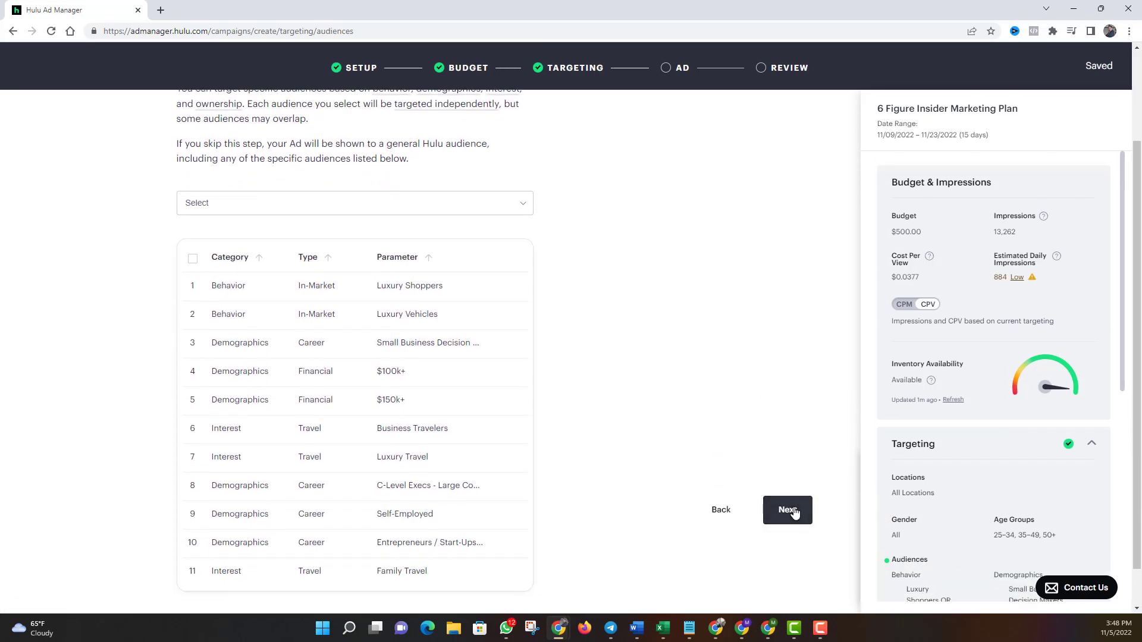
pyautogui.click(794, 513)
pyautogui.click(786, 509)
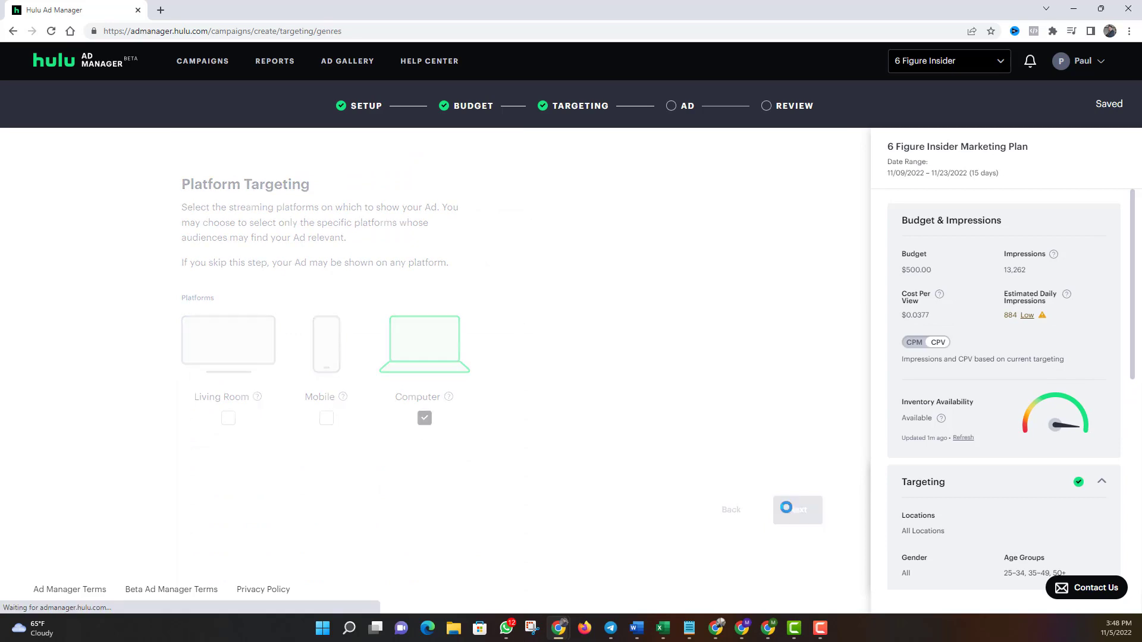
pyautogui.click(792, 510)
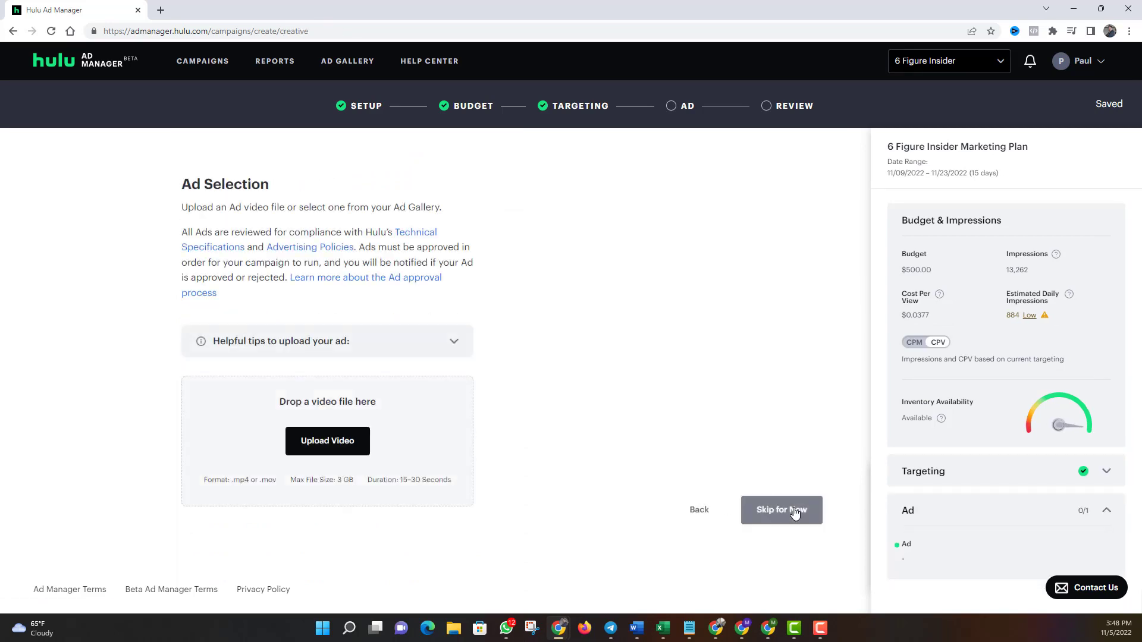
pyautogui.click(795, 513)
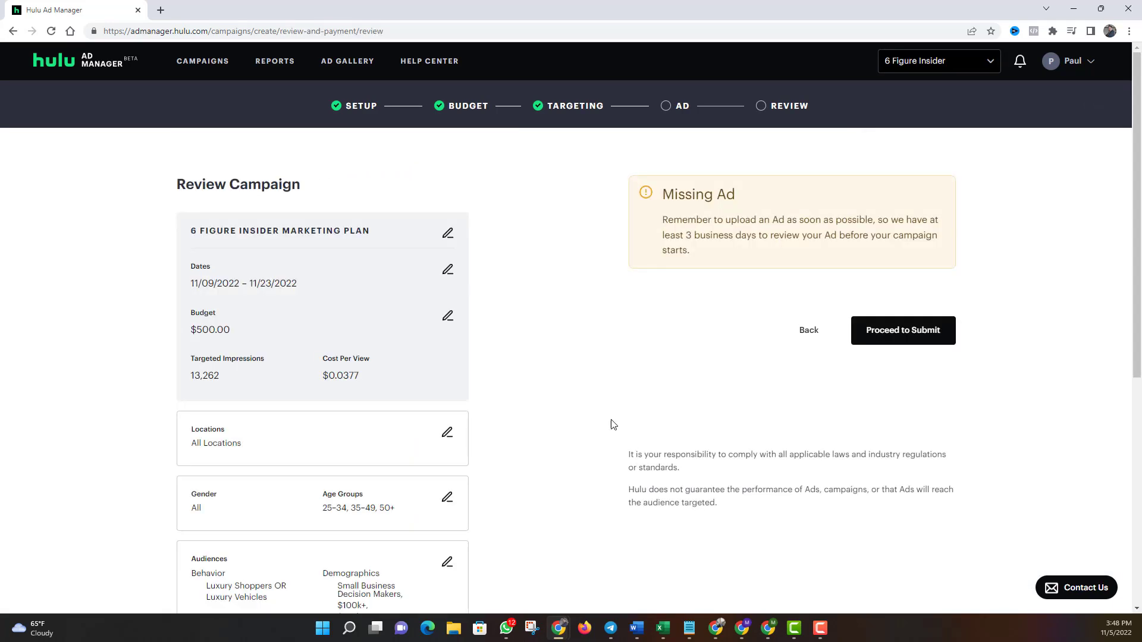
# Step: Check the whole campaign summary once more and proceed to the payment information for submission
pyautogui.scroll(-3, 613, 423)
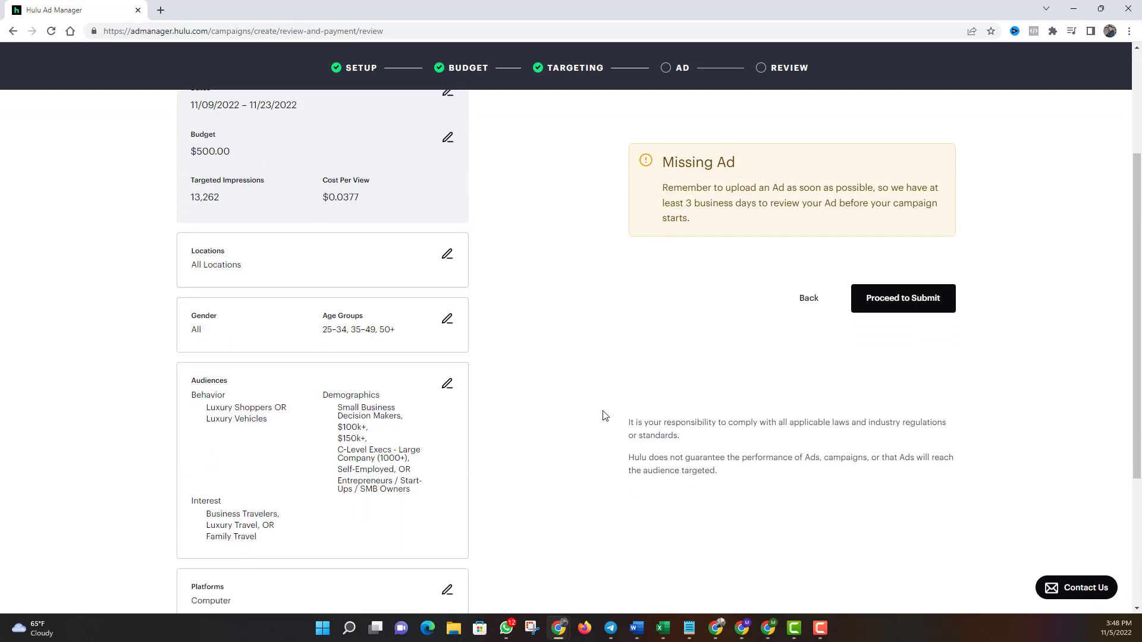
pyautogui.scroll(-4, 604, 415)
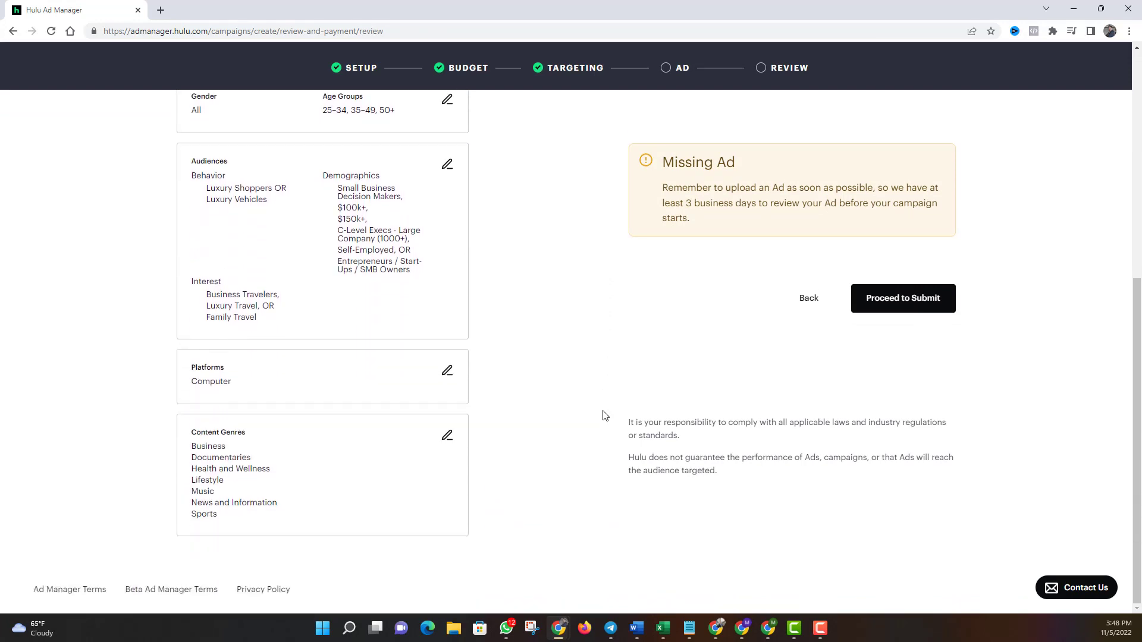
pyautogui.scroll(7, 605, 415)
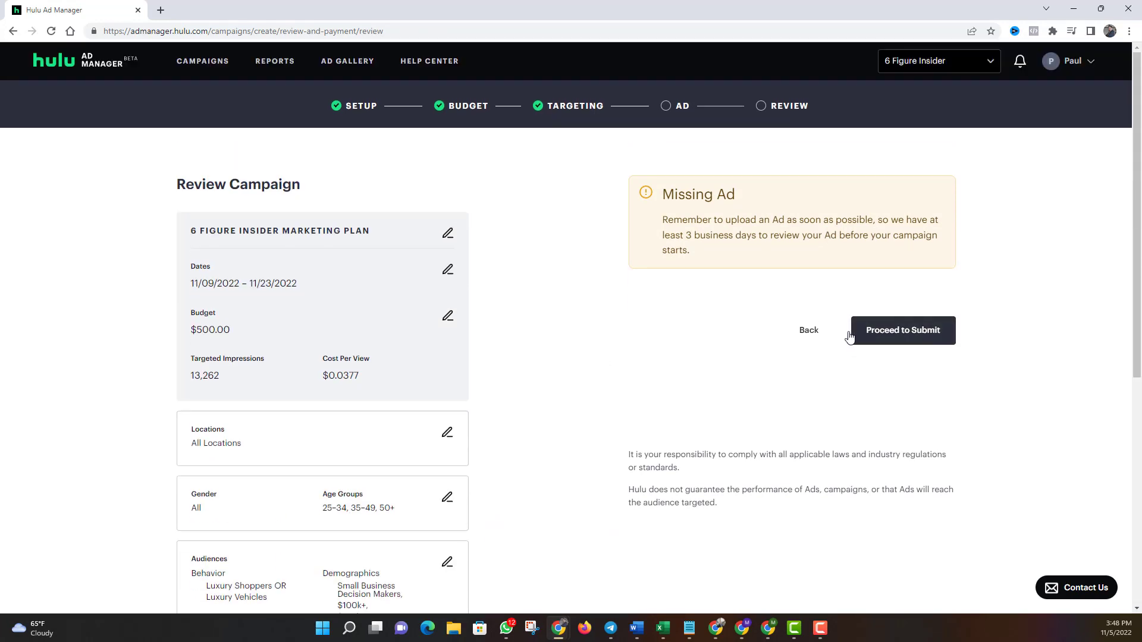
pyautogui.click(851, 335)
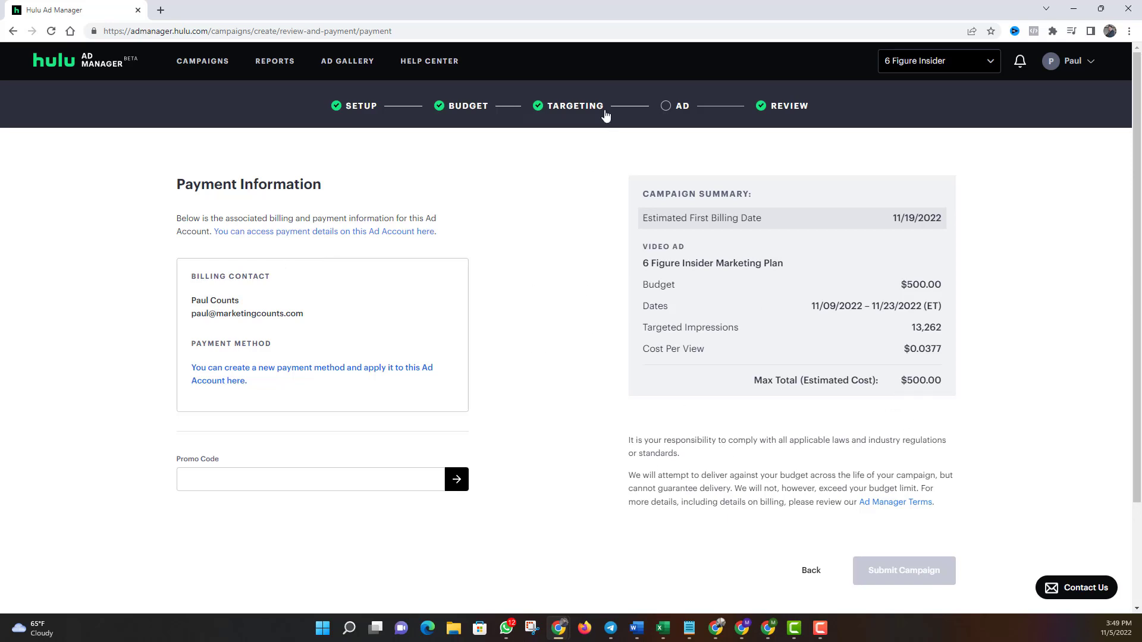
pyautogui.press('F10')
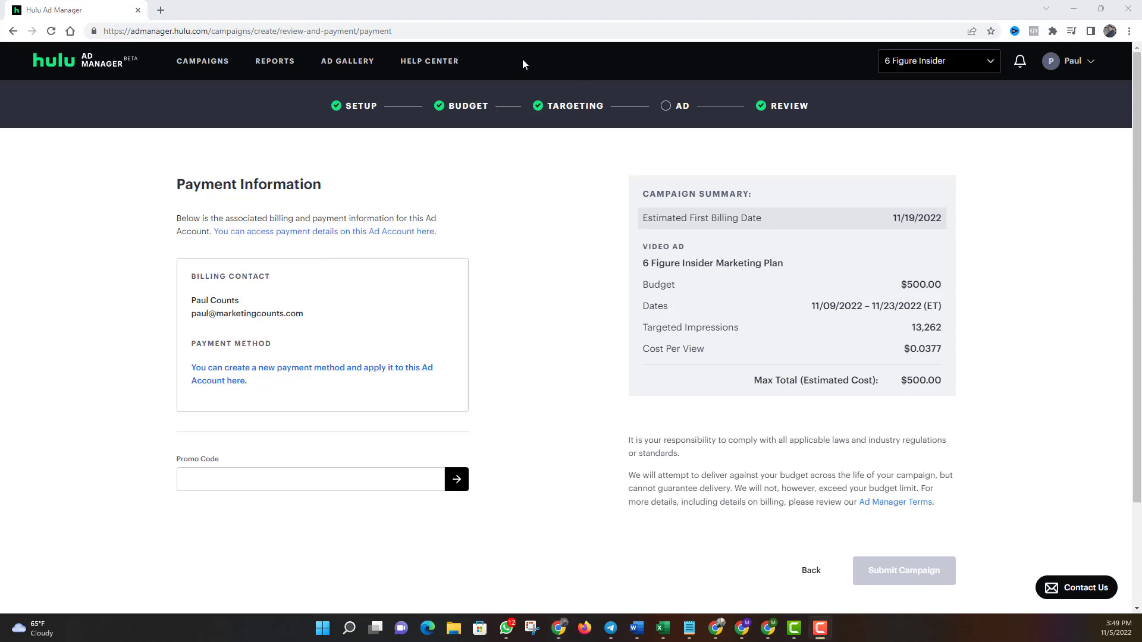